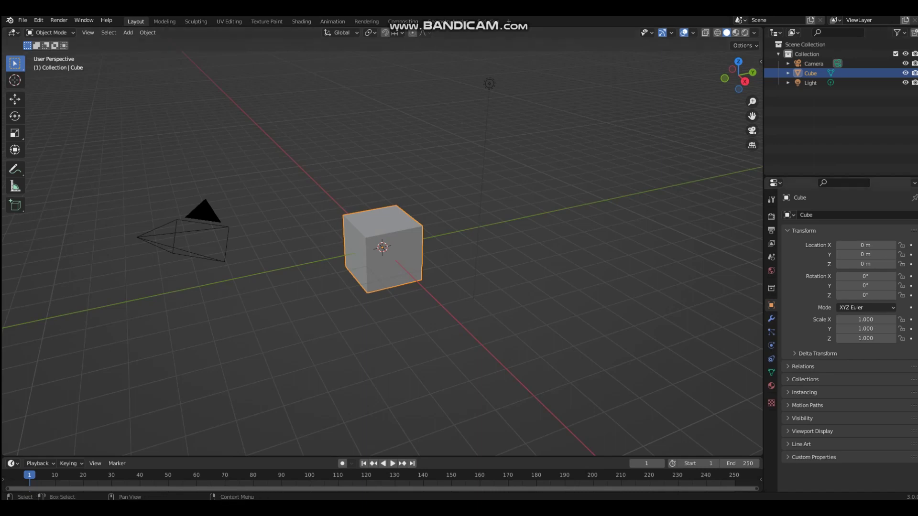
Add a Subdivision Surface modifier to the cube.
click(771, 319)
click(813, 215)
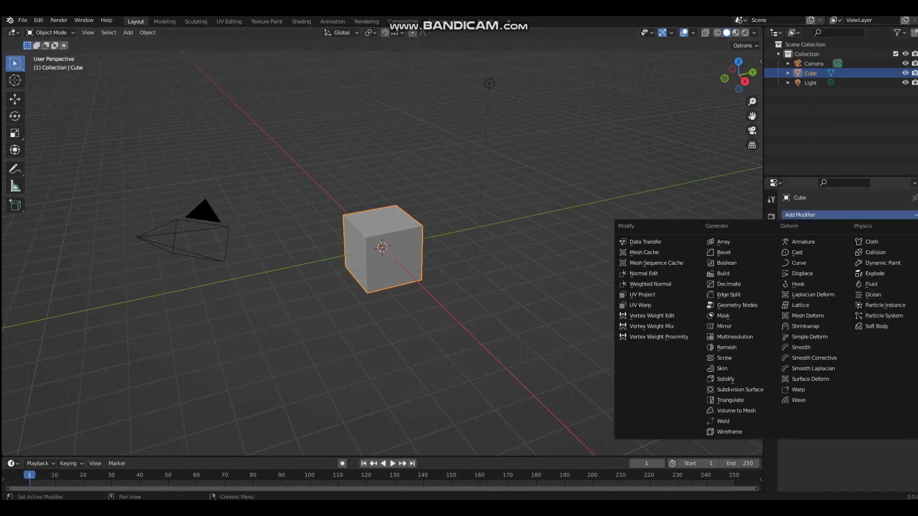
click(737, 390)
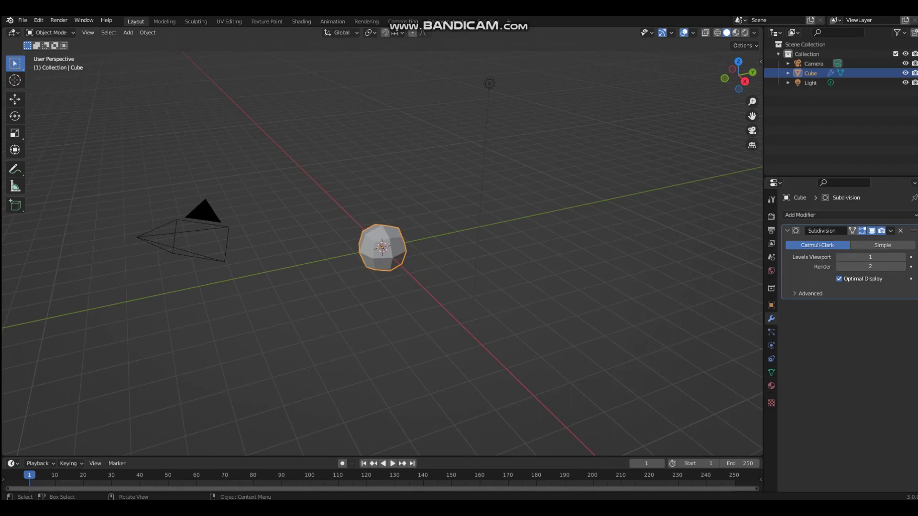
Select the cube's top vertices in Edit Mode and scale them slightly outward to widen the upper end.
click(744, 81)
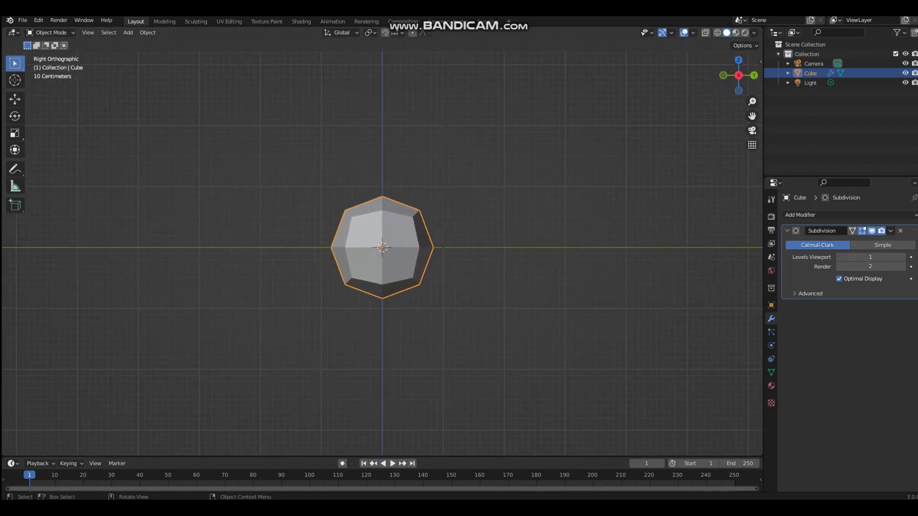
key(Tab)
middle_drag(239, 143, 230, 176)
drag(82, 93, 492, 240)
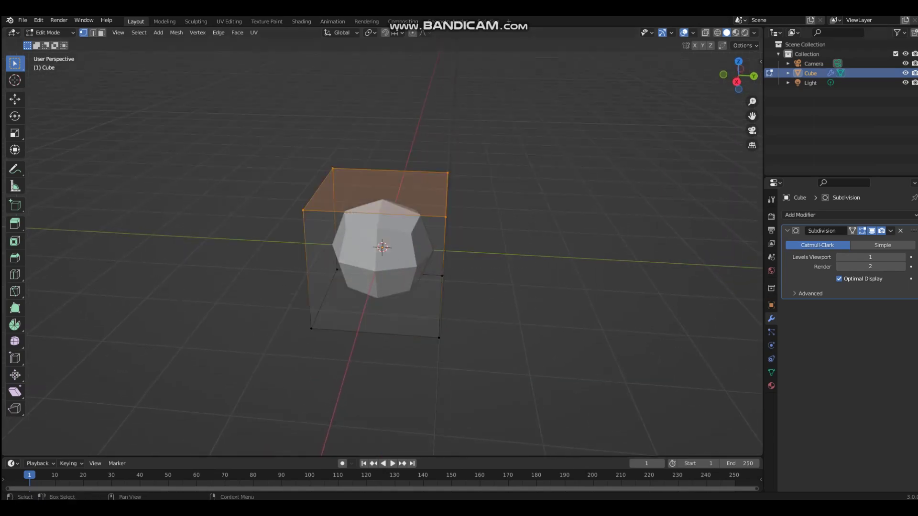
click(737, 82)
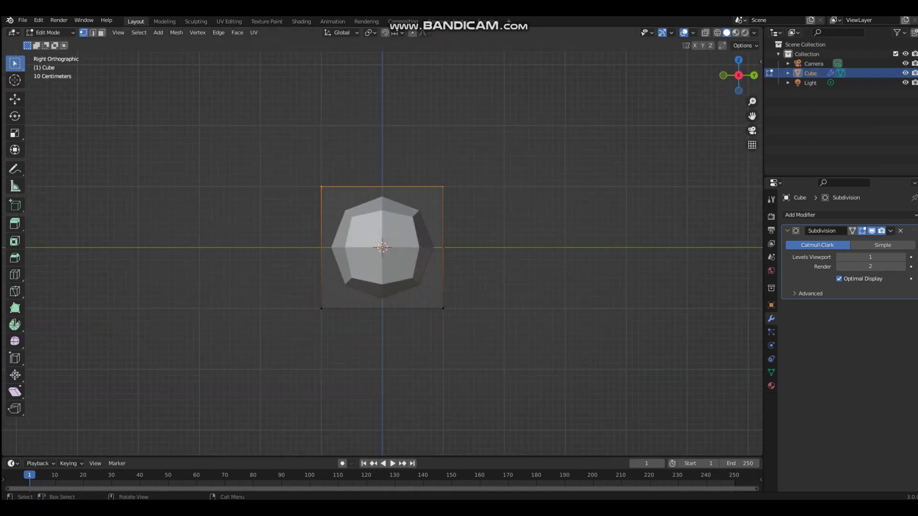
key(s)
click(717, 185)
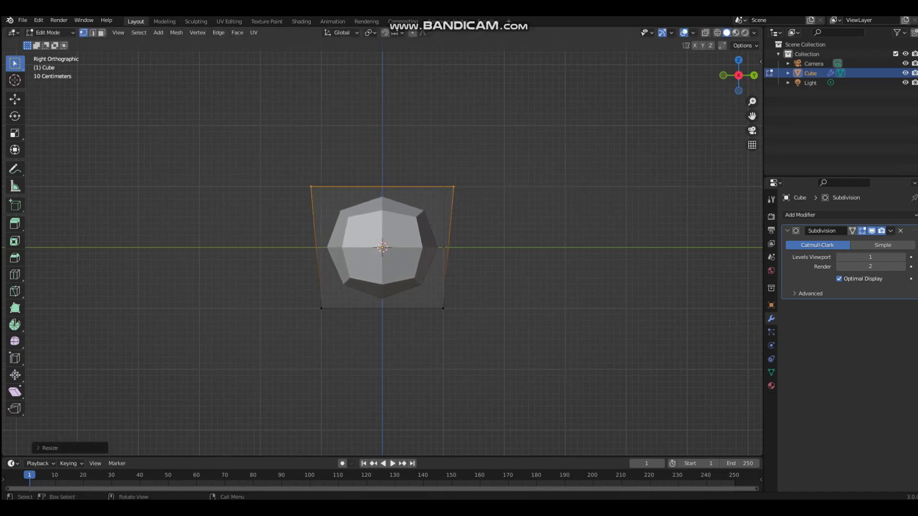
Extrude the top face upward twice to lengthen the torso, the second time by about 0.4 m.
key(e)
click(717, 138)
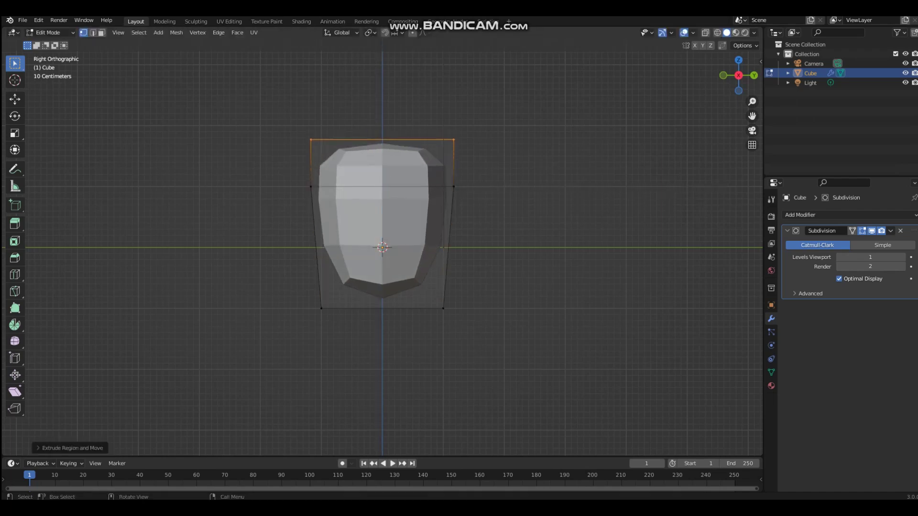
key(e)
key(e)
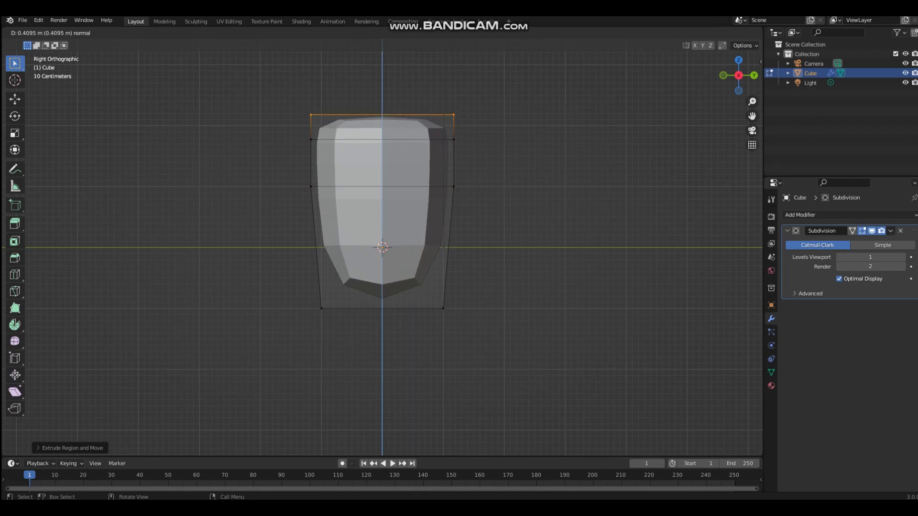
key(Return)
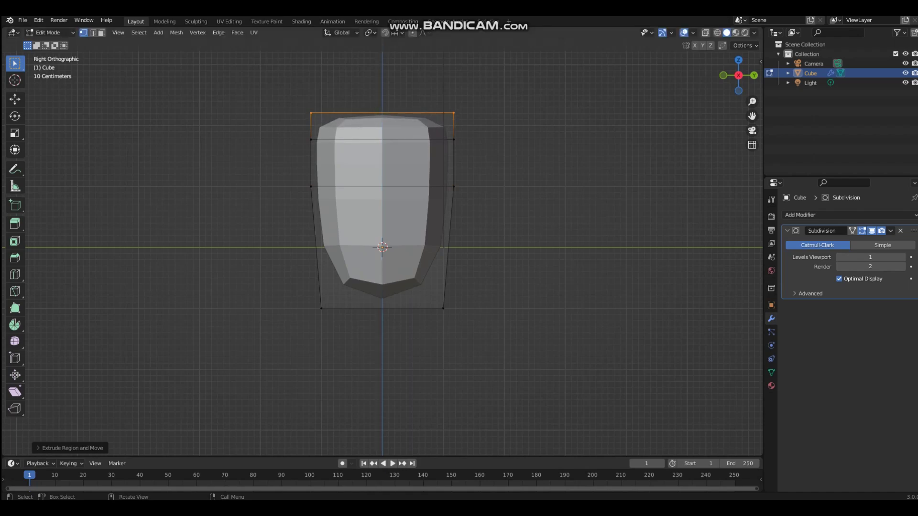
Shrink the topmost face to neck width and lower it along Z to flatten the shoulders.
key(s)
key(Return)
key(g)
key(z)
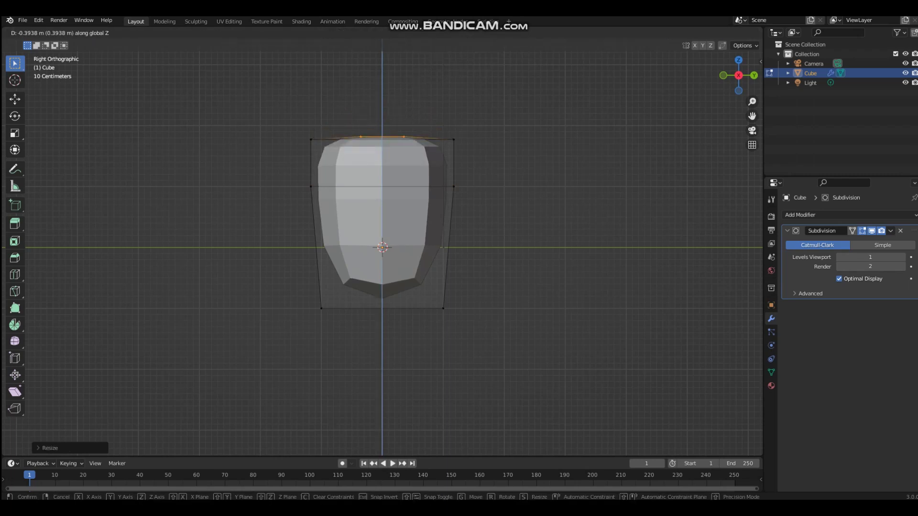
key(Return)
Extrude the narrowed top face upward in stages to form a short neck.
key(e)
key(Return)
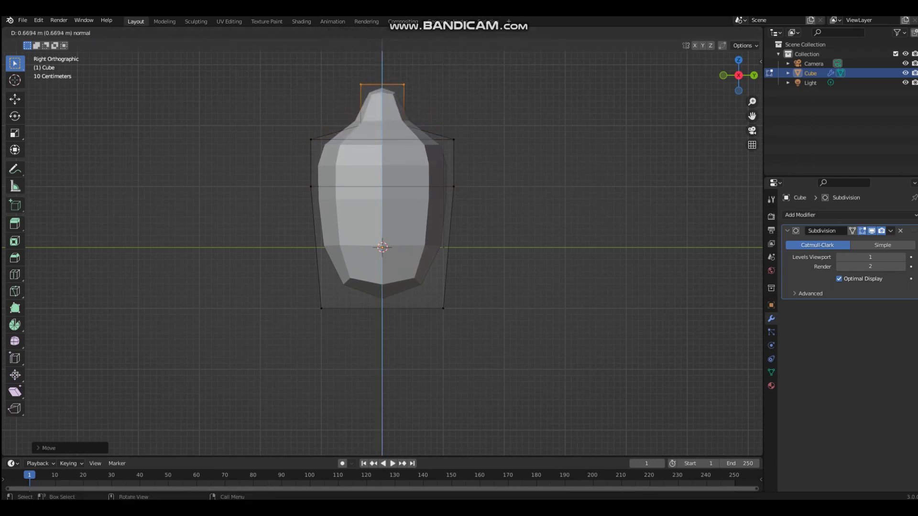
key(Return)
key(e)
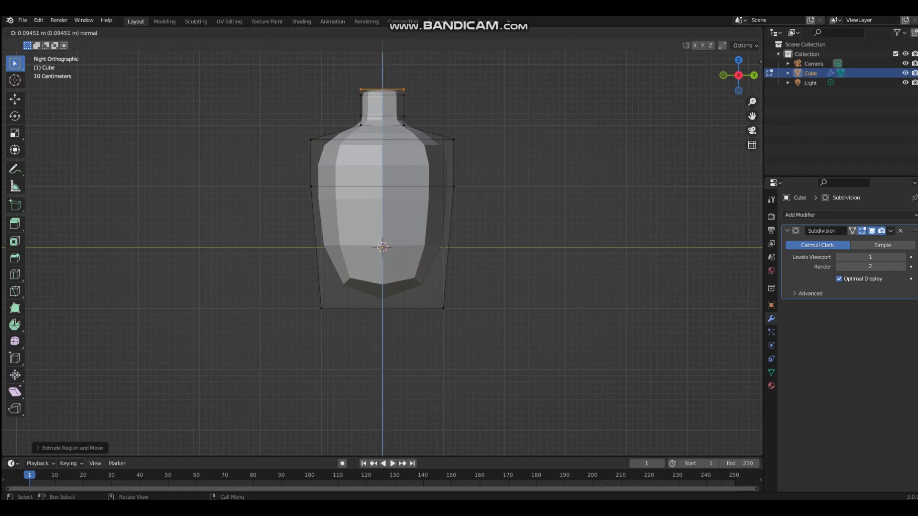
key(Return)
Scale the neck's top face by about 3.3 and extrude it upward about 1.5 m to form the head.
key(s)
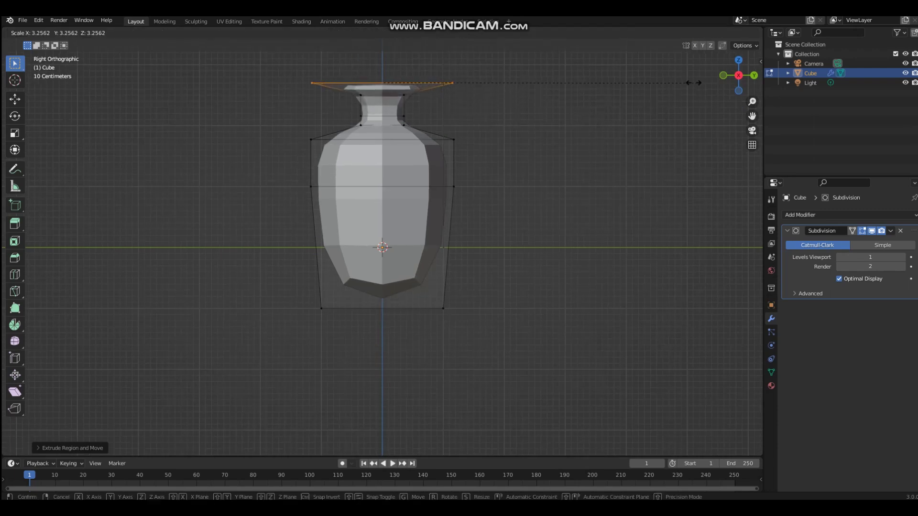
click(706, 70)
scroll(383, 239, down, 3)
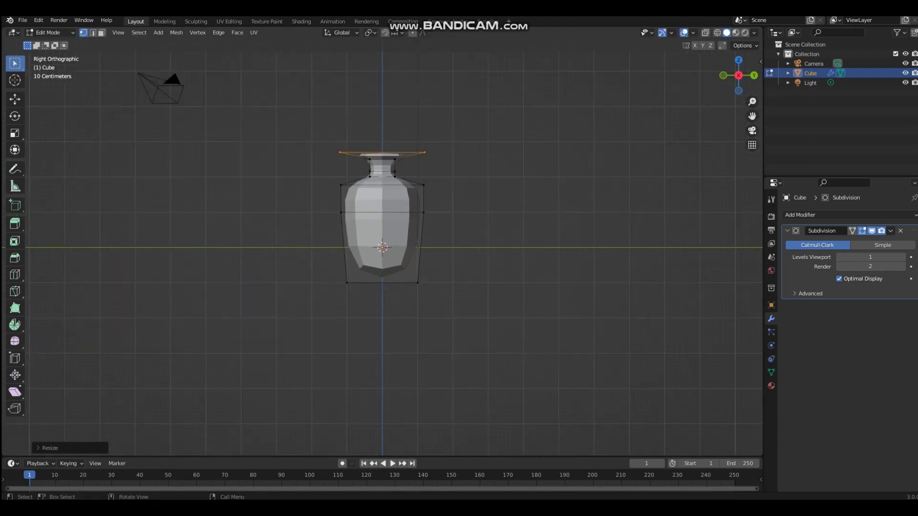
key(e)
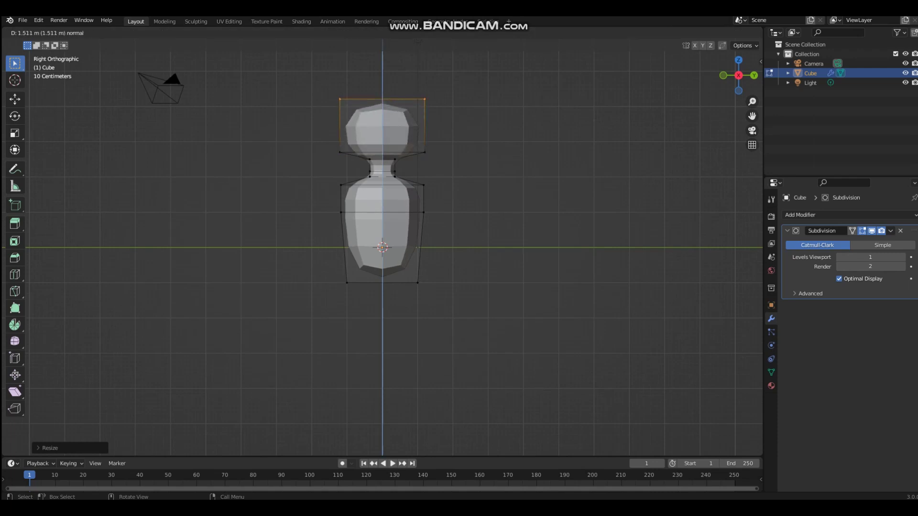
click(430, 143)
Select the whole torso in wireframe shading, scale it to about 0.59 along X, and return to solid shading.
middle_drag(431, 143, 463, 165)
middle_drag(519, 251, 516, 257)
key(z)
click(478, 257)
key(KP_3)
key(b)
drag(328, 178, 448, 300)
middle_drag(449, 300, 411, 277)
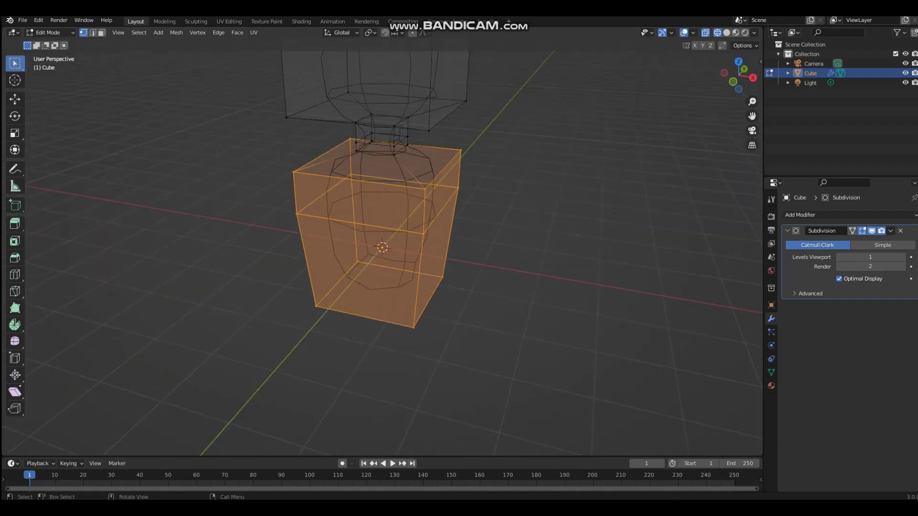
key(s)
key(x)
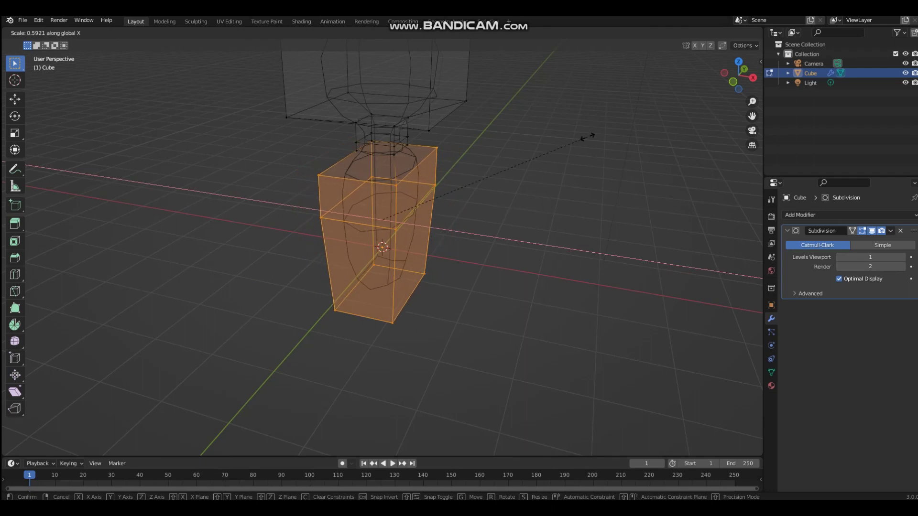
key(Return)
key(z)
click(731, 257)
mouse_move(698, 258)
middle_down()
mouse_move(705, 270)
mouse_move(755, 275)
middle_up()
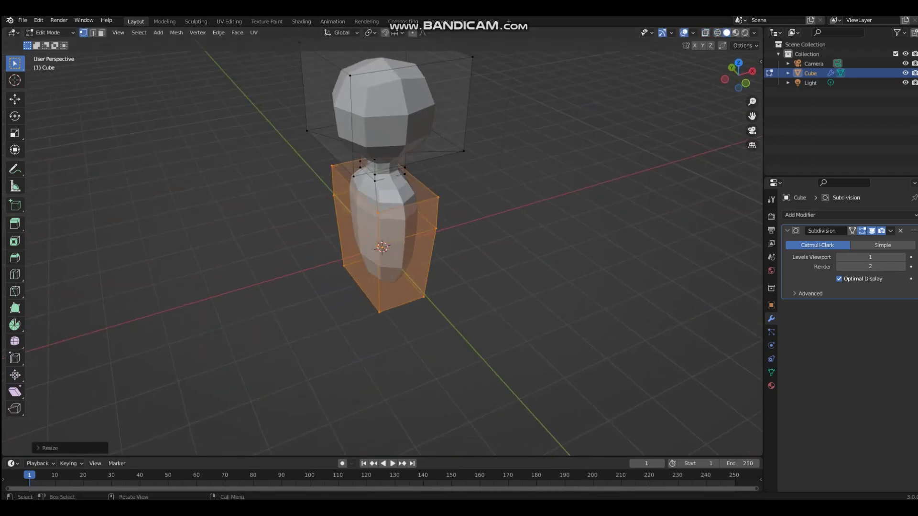
Select the two upper side faces of the torso and extrude them slightly outward as shoulders.
click(550, 287)
middle_drag(550, 287, 633, 275)
scroll(632, 274, up, 1)
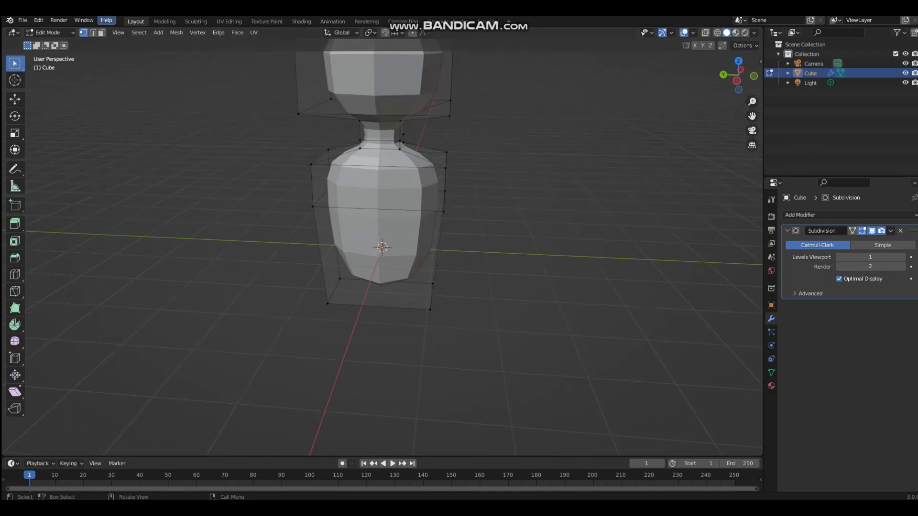
middle_drag(553, 235, 550, 268)
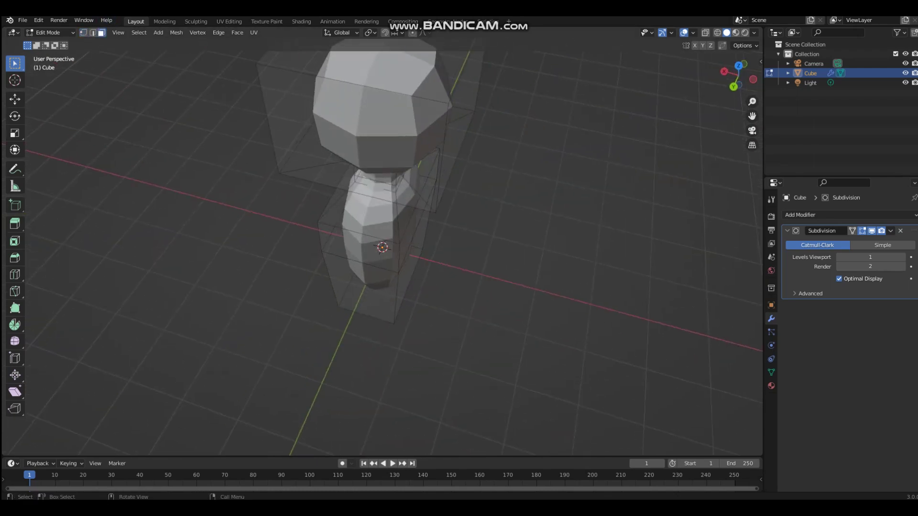
click(359, 248)
middle_drag(363, 251, 205, 203)
middle_drag(387, 187, 479, 224)
key(e)
click(617, 207)
Narrow the two extruded shoulder faces along X with two successive scalings.
key(s)
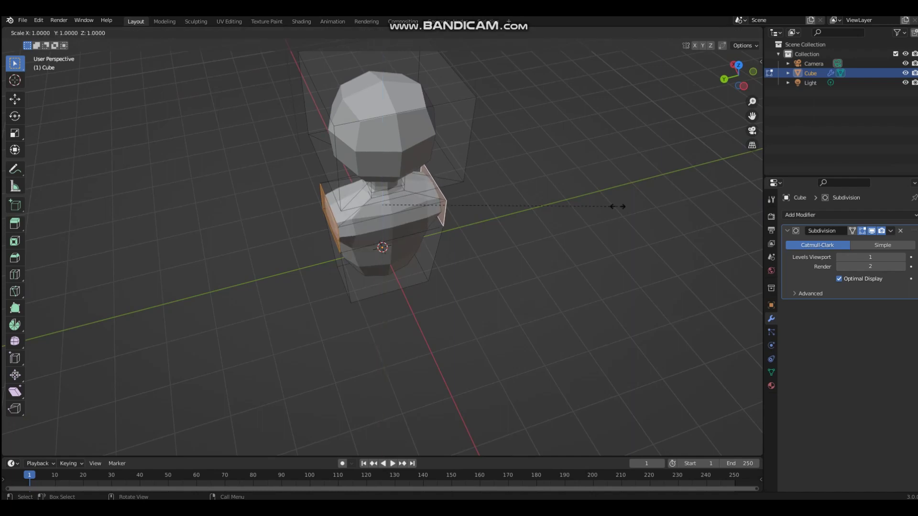
key(x)
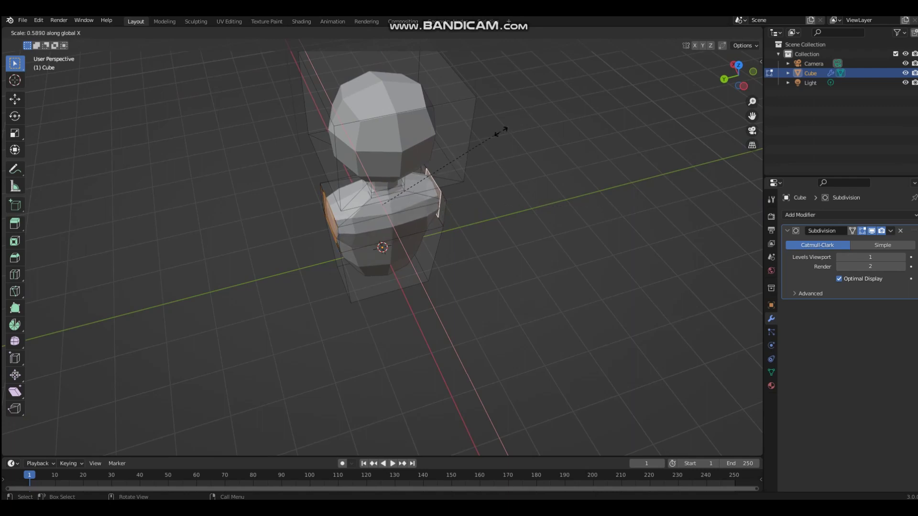
click(519, 119)
middle_drag(478, 191, 554, 153)
scroll(555, 153, up, 3)
key(s)
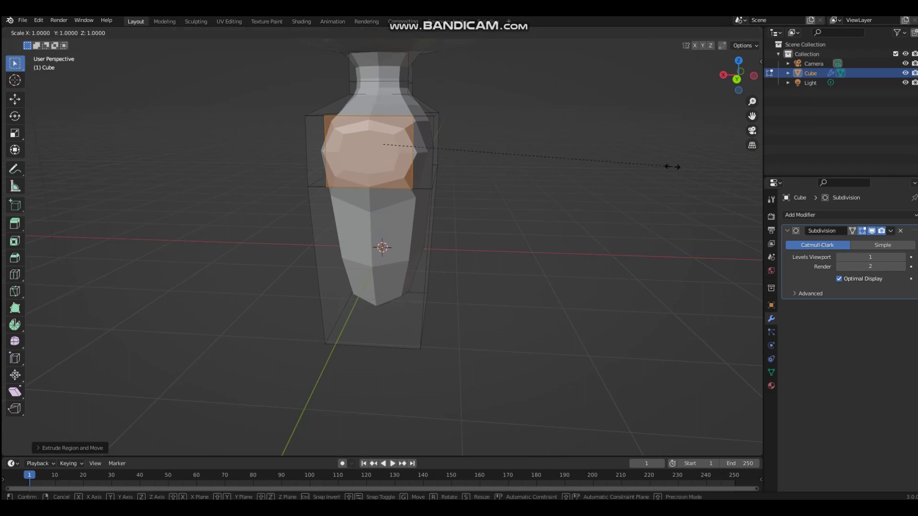
key(x)
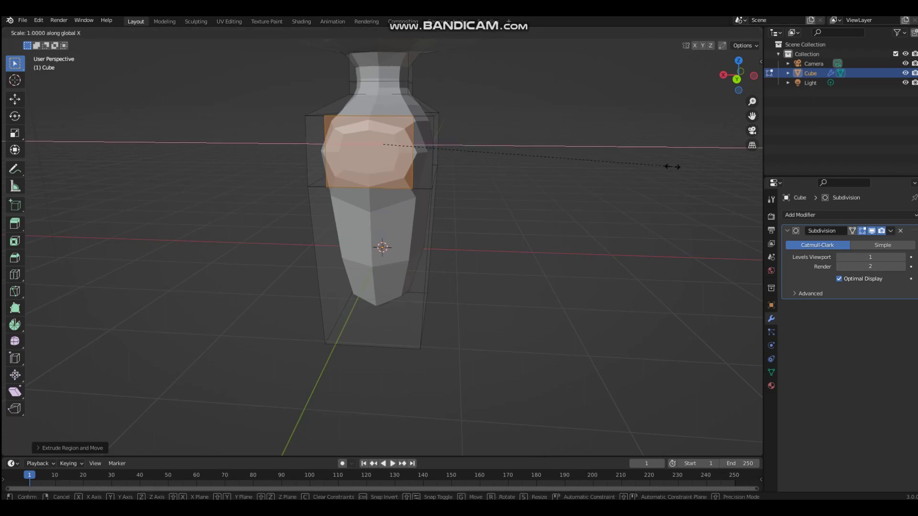
click(632, 134)
Extrude both shoulder faces and scale the new faces apart along Y to form the arms.
scroll(631, 134, down, 1)
middle_drag(631, 134, 504, 134)
key(e)
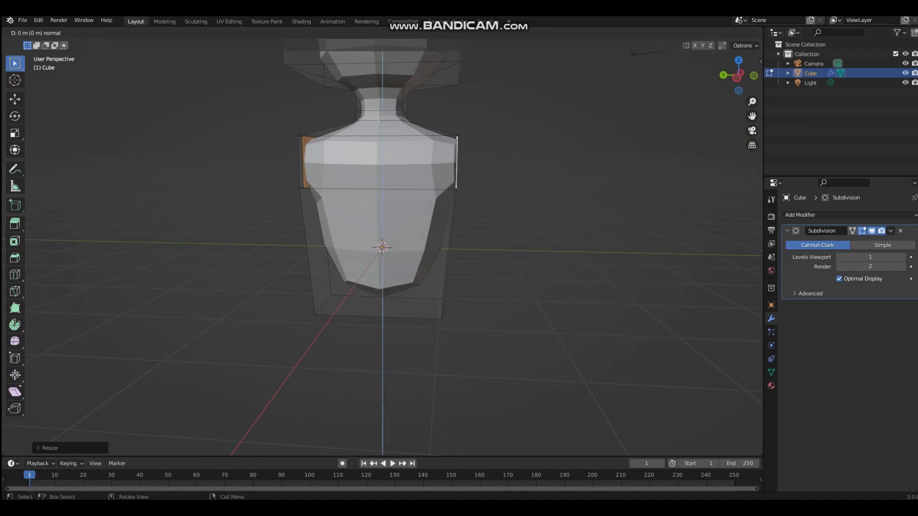
key(y)
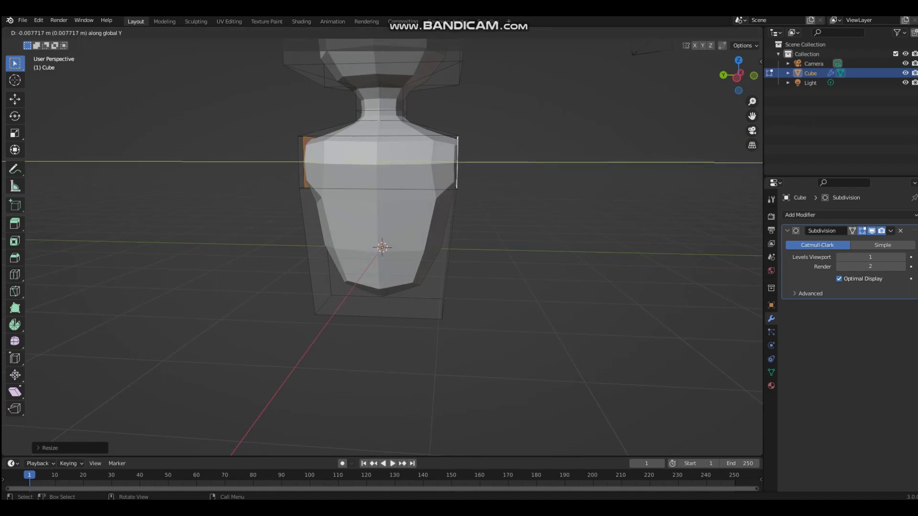
key(s)
key(y)
click(478, 143)
middle_drag(516, 177, 312, 211)
scroll(408, 224, up, 2)
scroll(357, 215, down, 5)
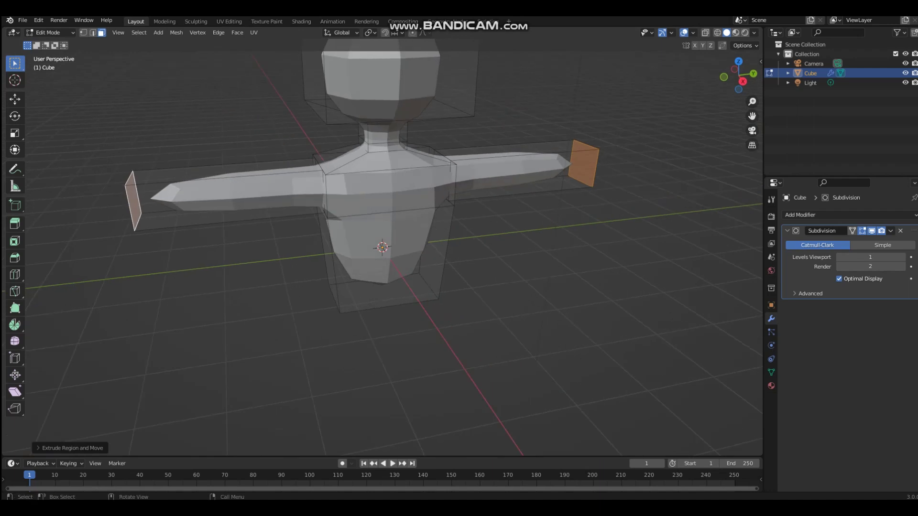
Shorten both arms by scaling their end faces inward along Y in the right view.
click(743, 80)
key(s)
key(y)
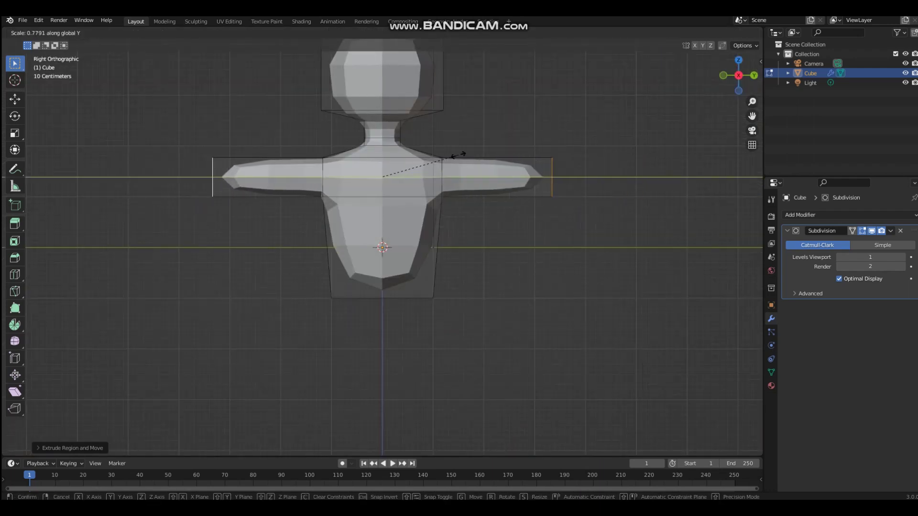
click(454, 156)
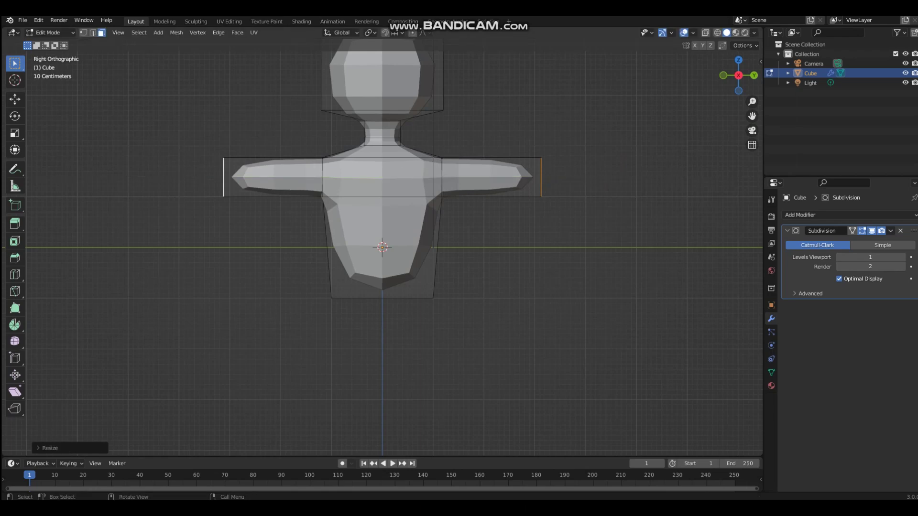
Extrude both arm end faces and scale them outward along Y to add short hand segments.
key(e)
key(s)
key(y)
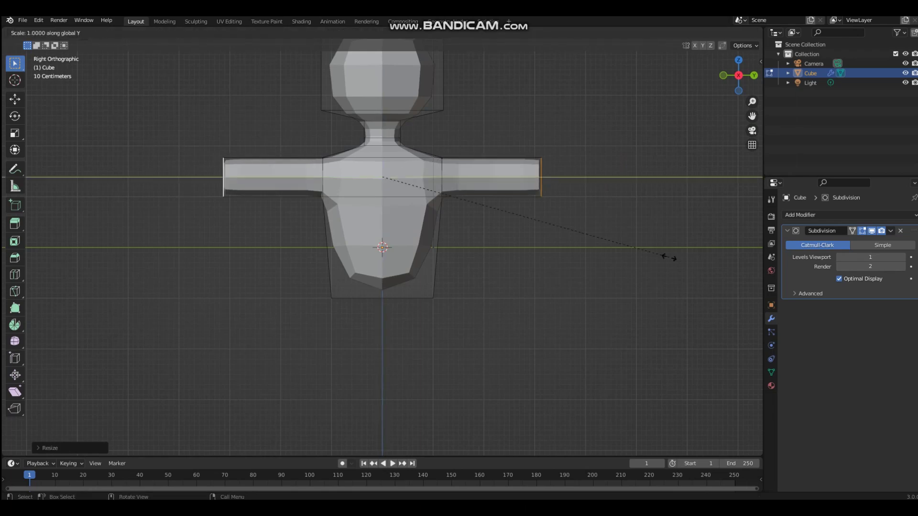
click(722, 199)
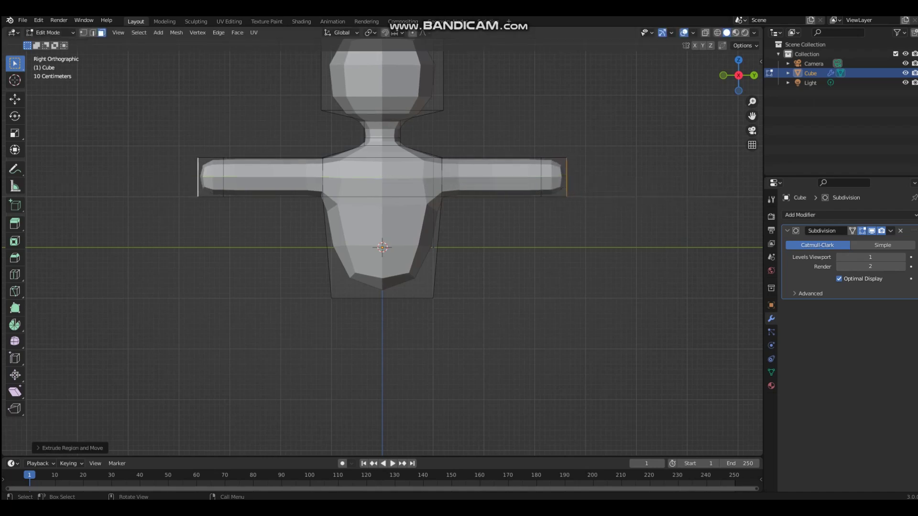
Cut the underside of the torso down its middle with the Knife tool, and return to the selection tool.
middle_drag(722, 200, 719, 177)
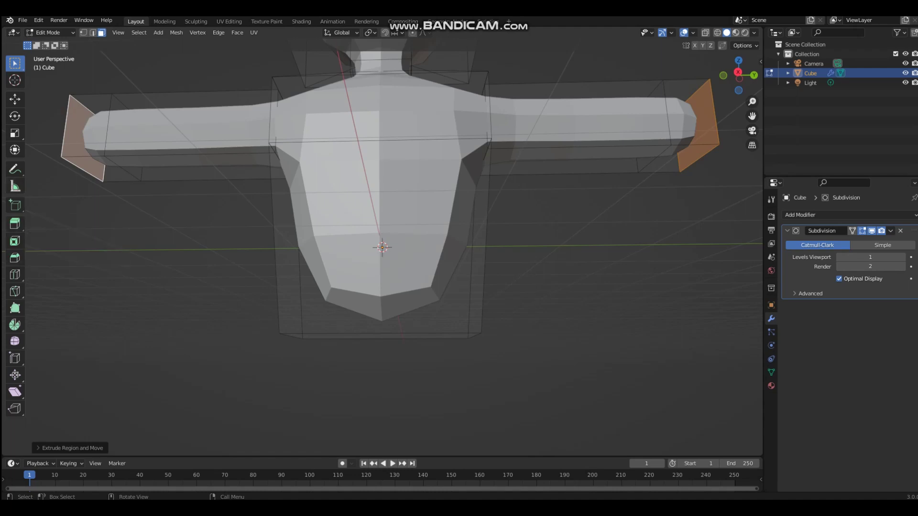
click(15, 292)
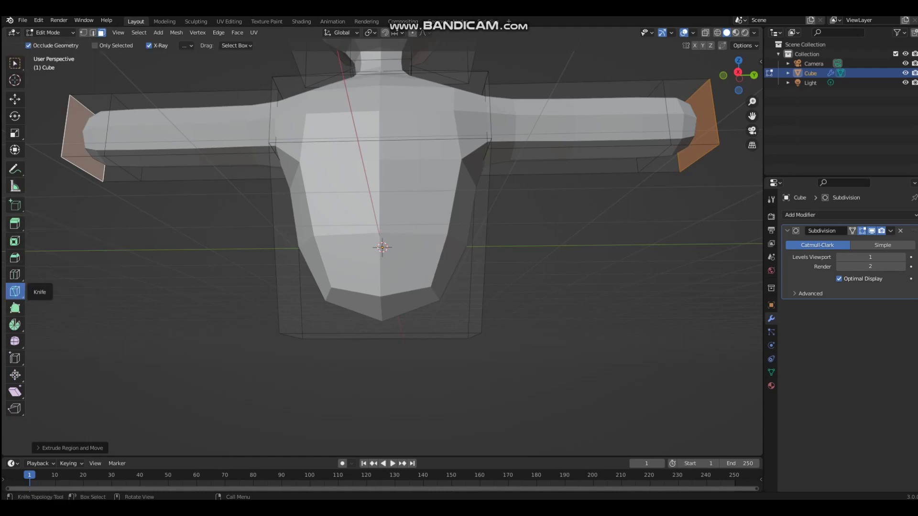
click(383, 339)
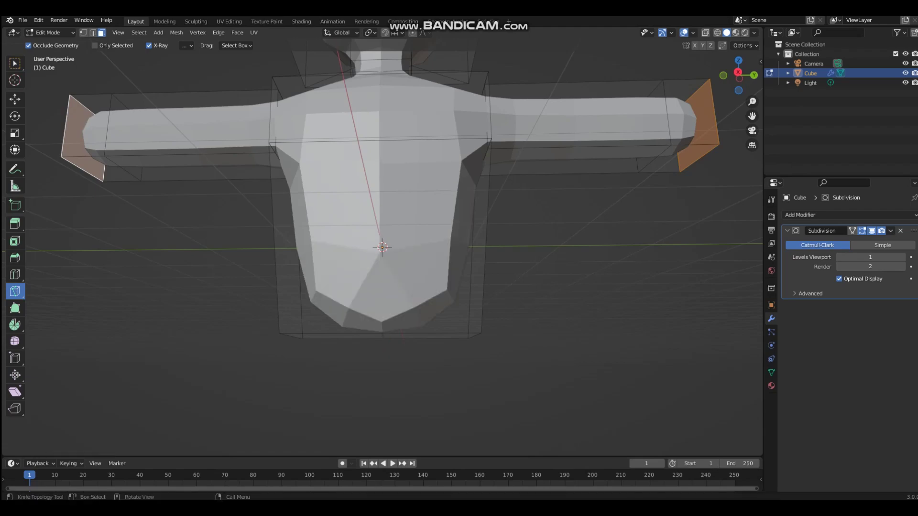
mouse_move(386, 357)
middle_down()
mouse_move(412, 127)
mouse_move(404, 354)
middle_up()
click(14, 64)
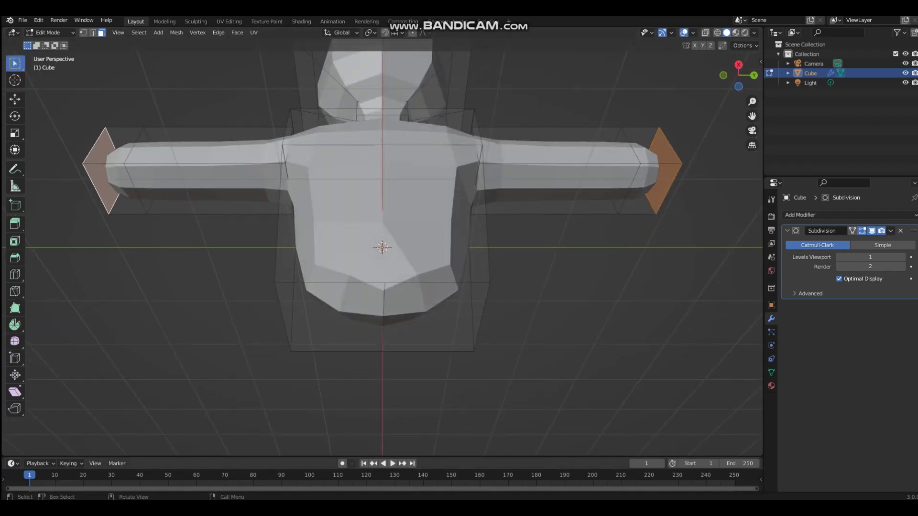
Extrude both halves of the torso's underside downward a short distance to form the hip section.
click(336, 320)
shift+click(428, 318)
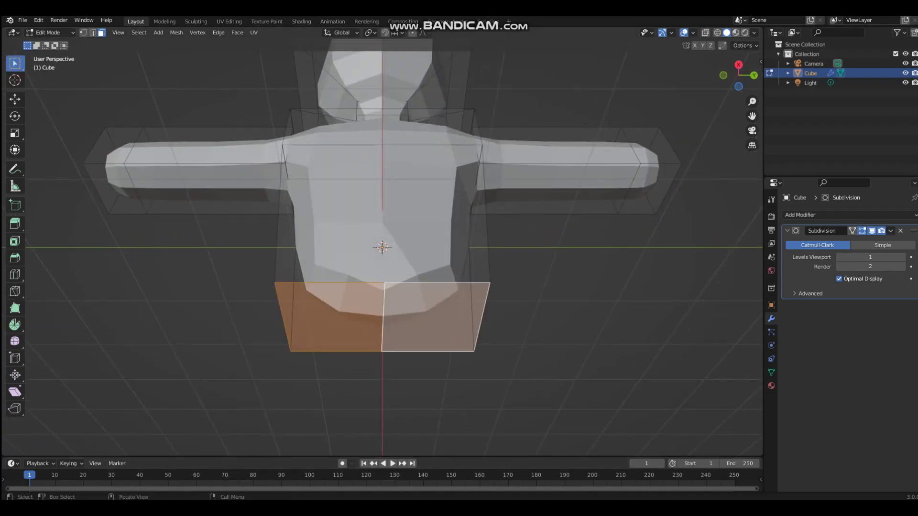
key(KP_3)
key(e)
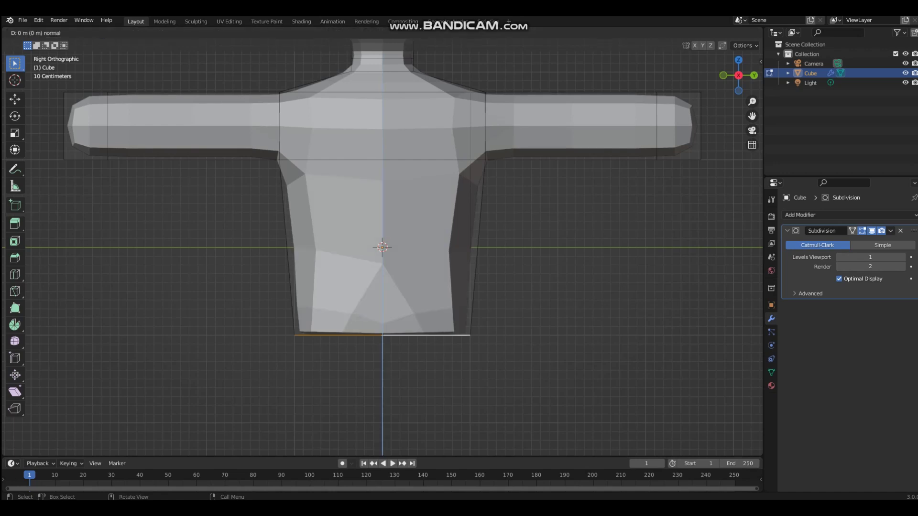
key(Return)
middle_drag(430, 306, 435, 266)
click(337, 352)
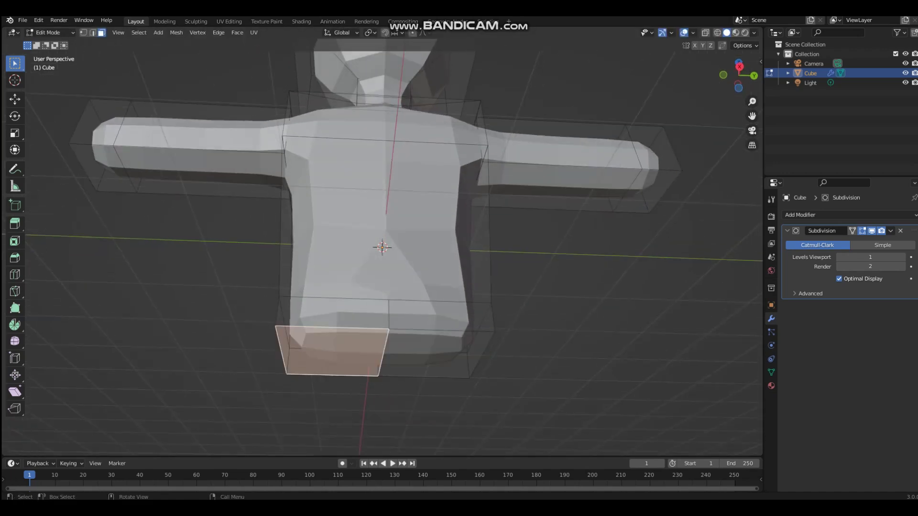
key(KP_3)
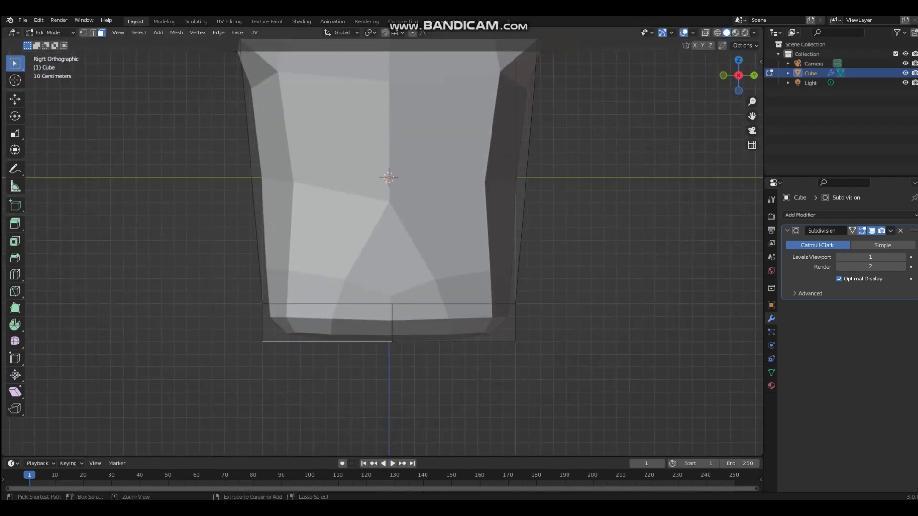
click(357, 333)
key(alt+a)
Extrude the hip's underside face on the negative Y side a short way down and shift it slightly outward.
middle_drag(357, 333, 352, 322)
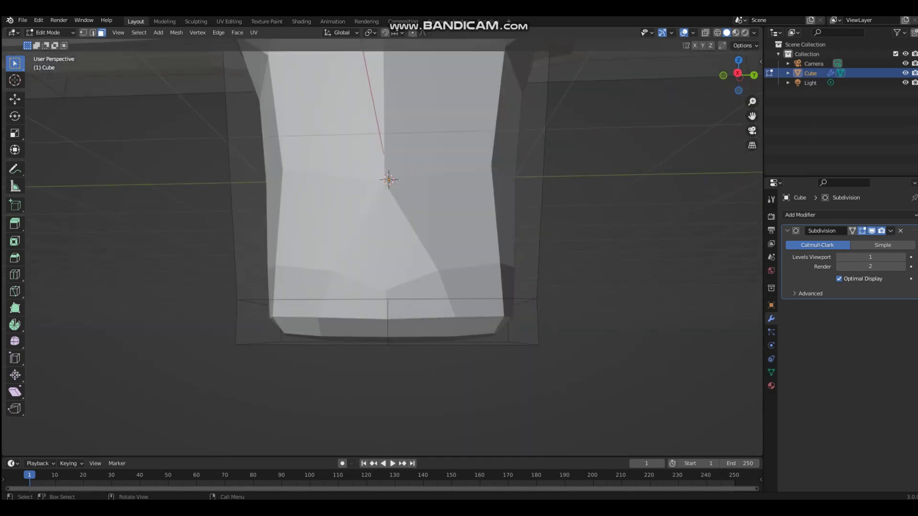
middle_drag(407, 332, 409, 331)
click(339, 330)
click(338, 343)
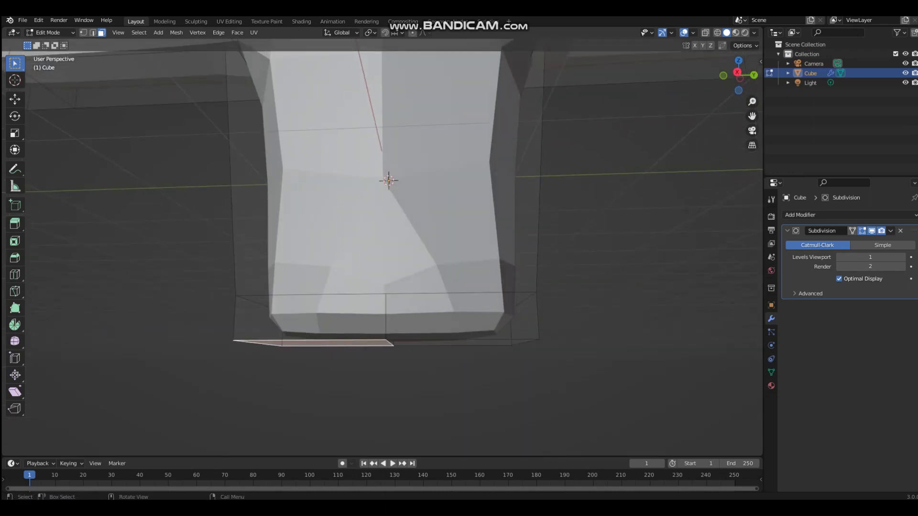
click(737, 72)
key(e)
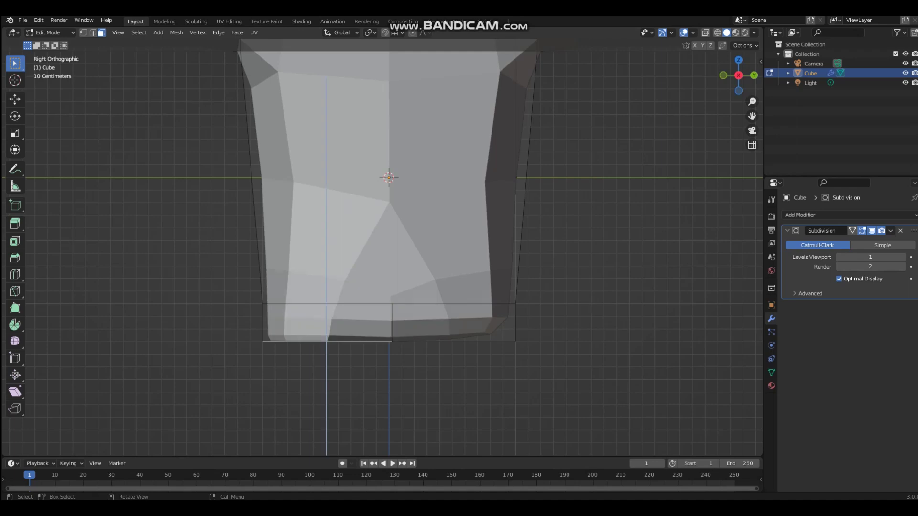
key(Return)
key(g)
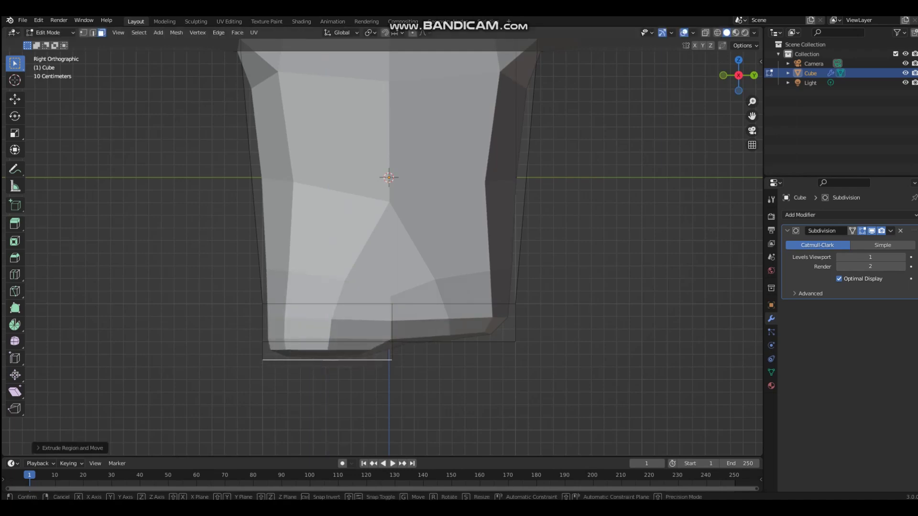
key(Return)
Extrude the hip's underside face on the positive Y side about 0.13 m down and shift it slightly outward to match.
middle_drag(363, 356, 365, 318)
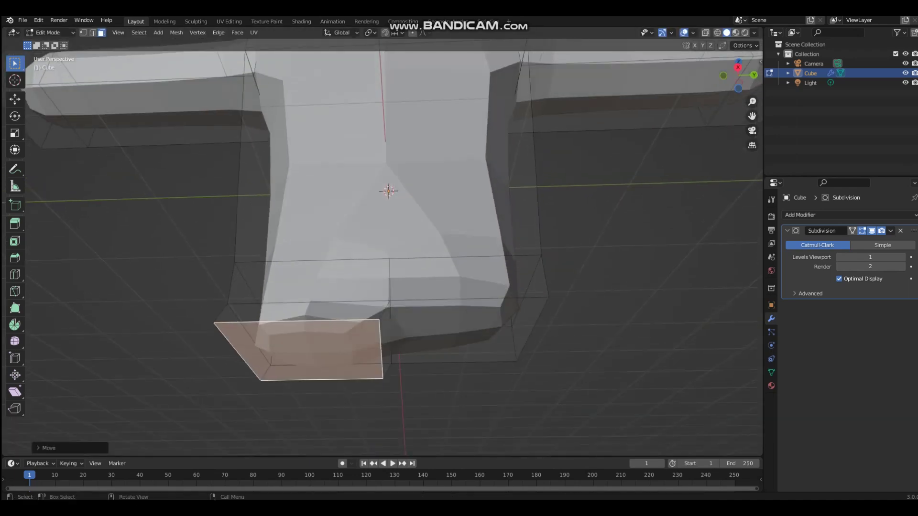
click(452, 330)
key(KP_3)
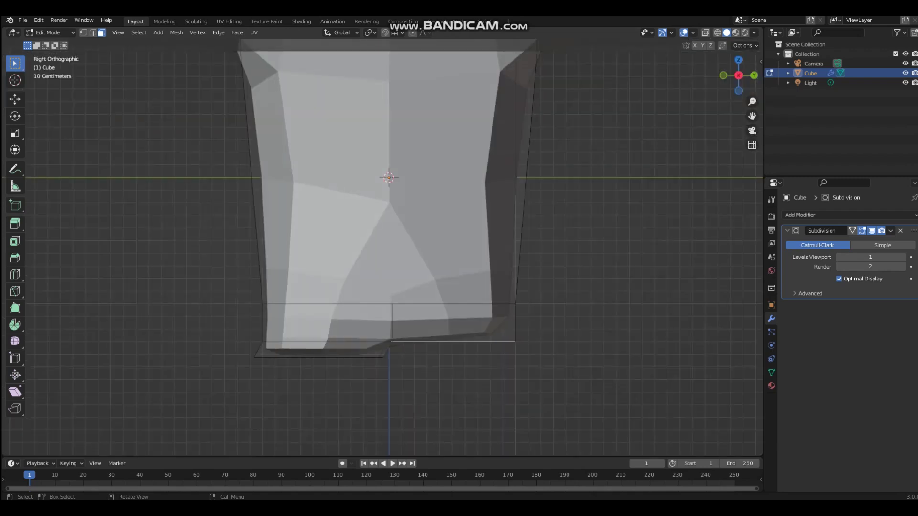
key(e)
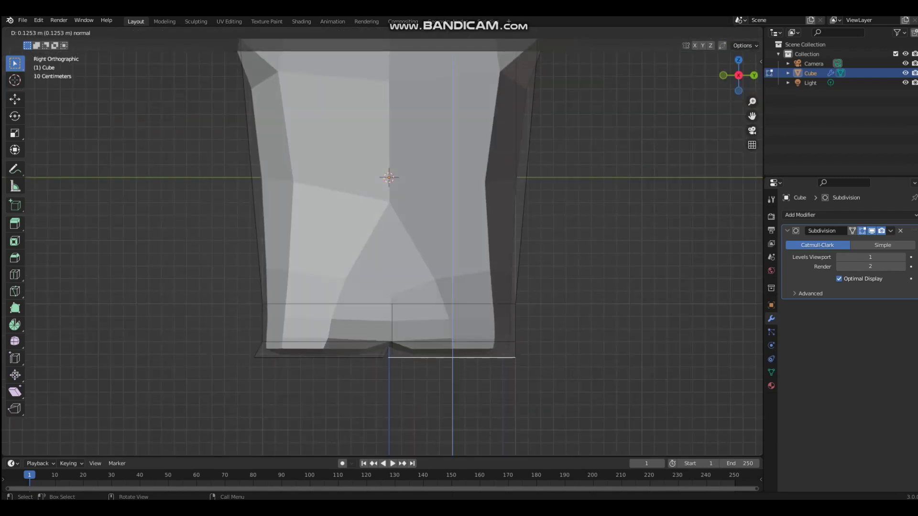
key(Return)
key(g)
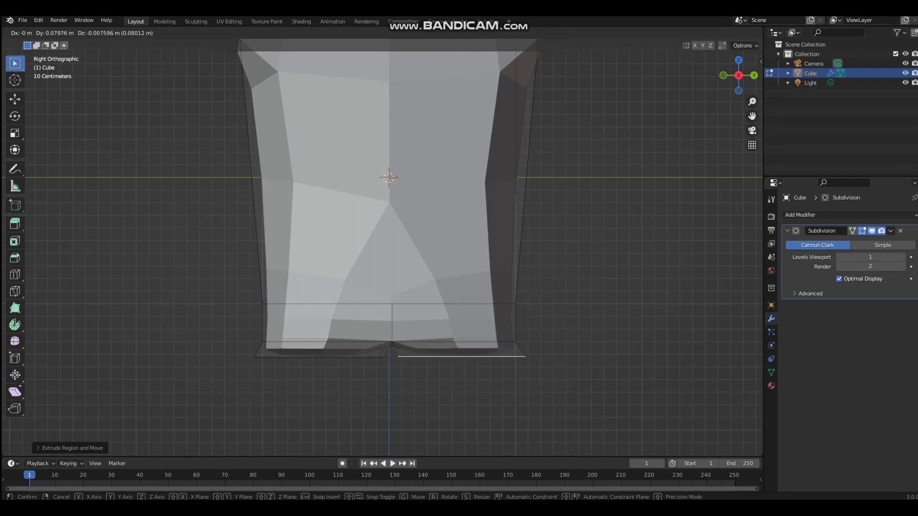
key(Return)
Extrude both hip underside faces together straight down in the right view to form the two legs.
middle_drag(382, 383, 379, 320)
click(293, 334)
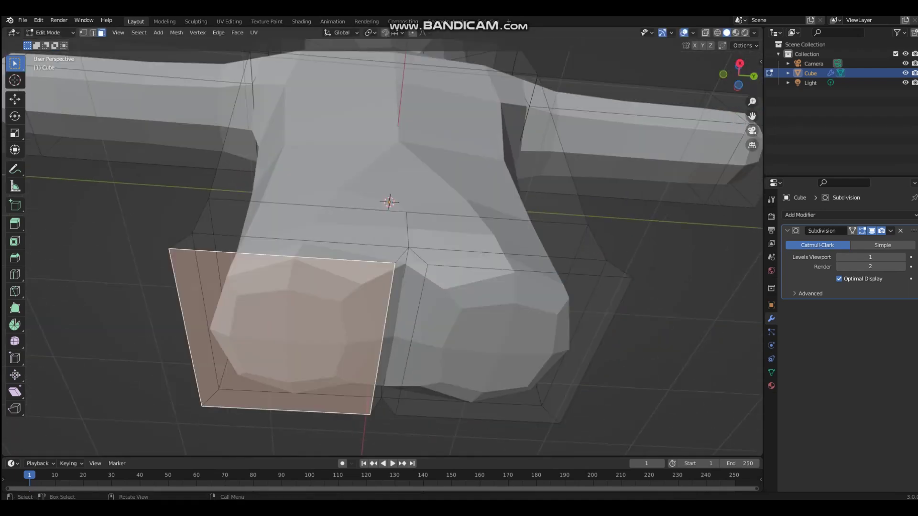
click(495, 342)
shift+click(293, 337)
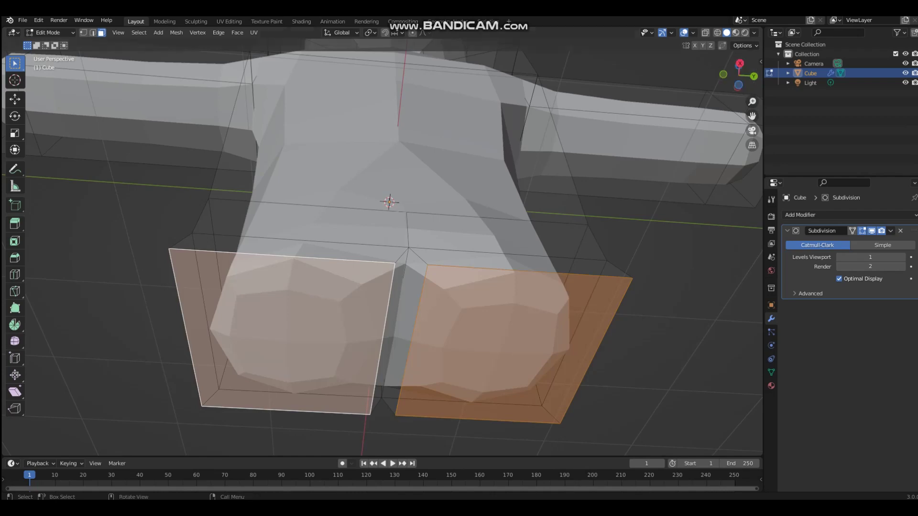
click(739, 68)
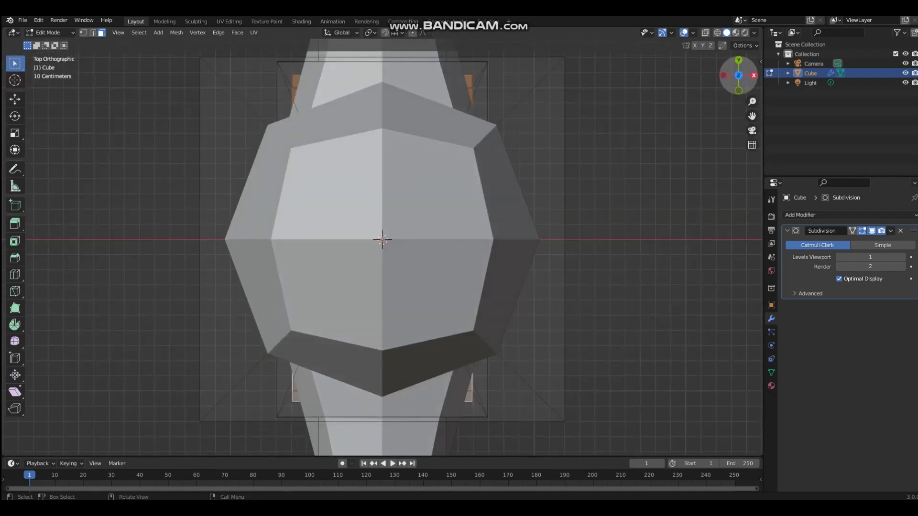
click(754, 76)
scroll(382, 247, down, 3)
key(e)
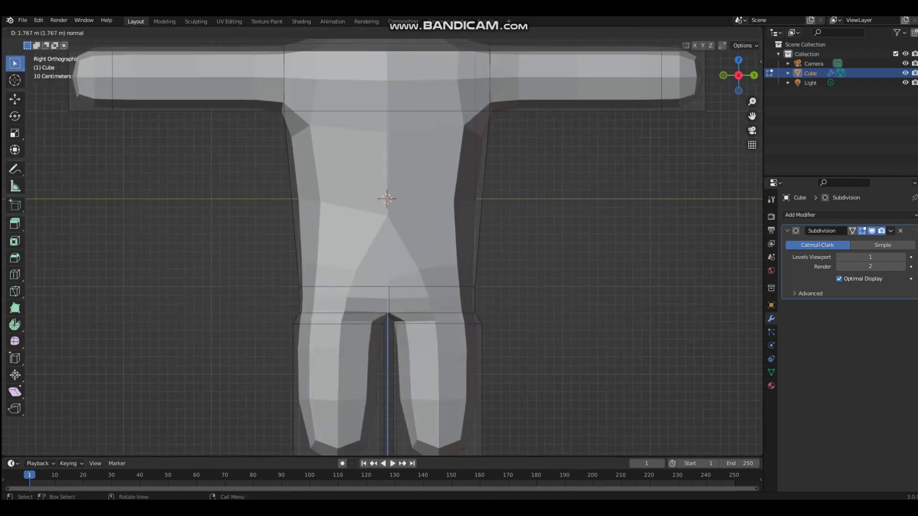
key(Return)
Shorten both legs by moving their end faces up along Z.
scroll(382, 239, down, 4)
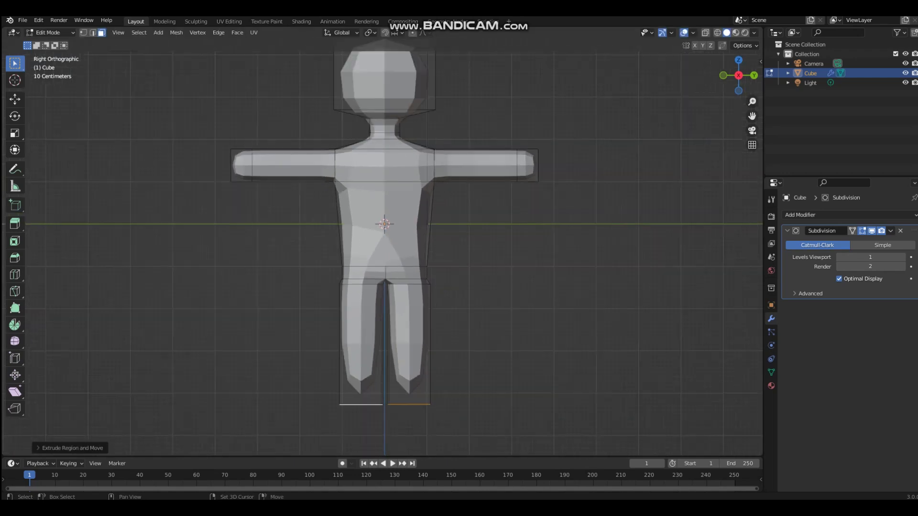
key(g)
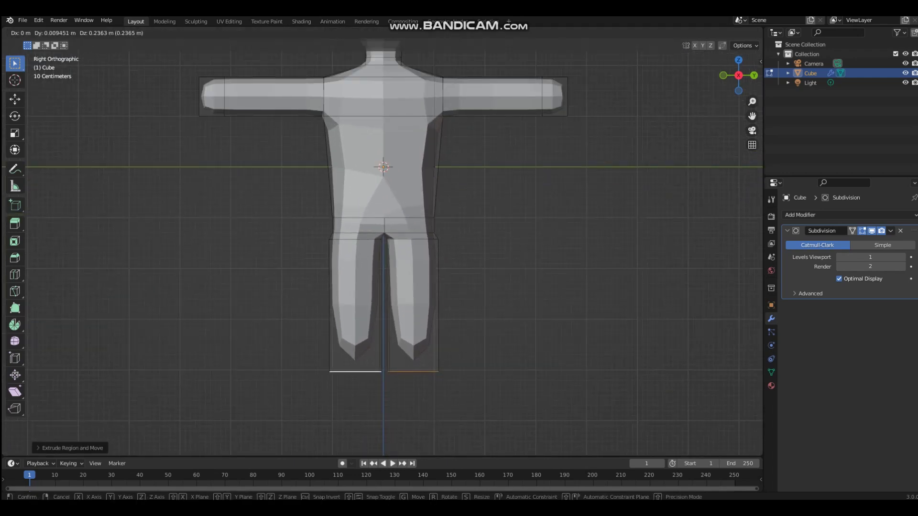
key(Return)
key(e)
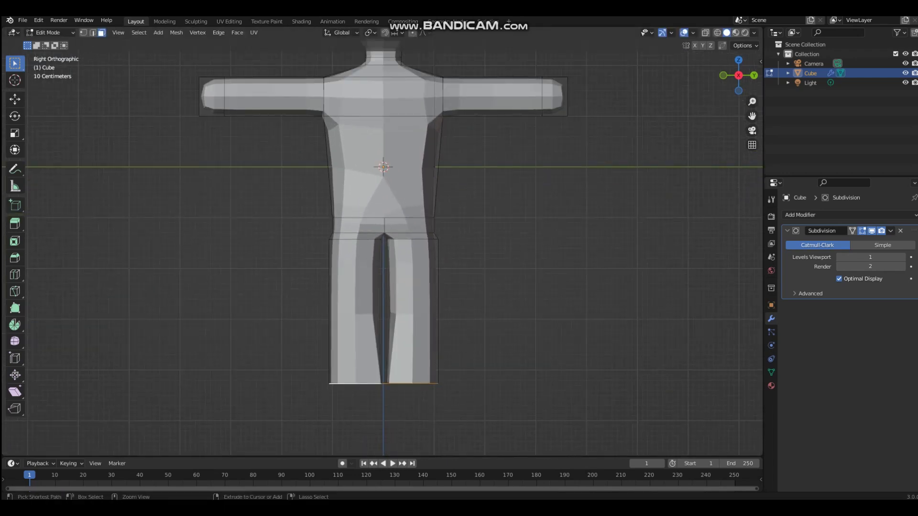
key(ctrl+z)
key(g)
key(z)
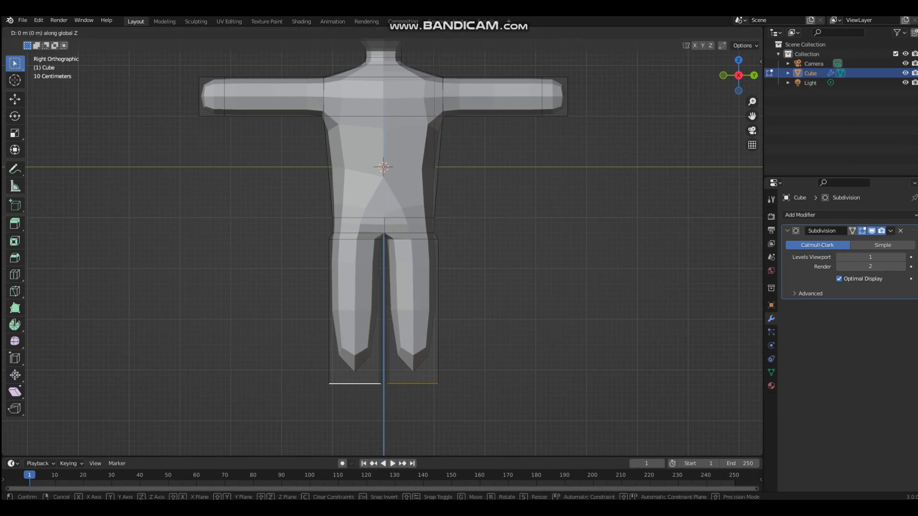
key(Return)
Extrude both leg end faces down along Z to add short foot segments.
key(e)
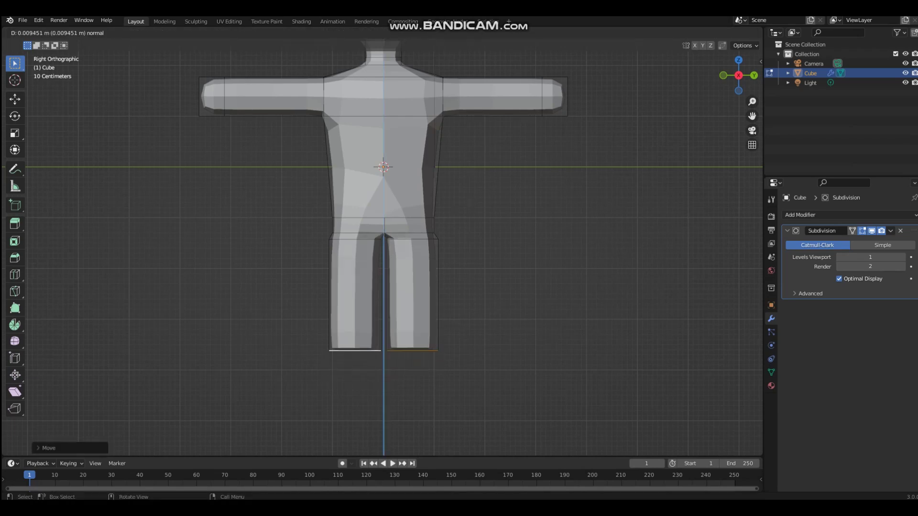
key(z)
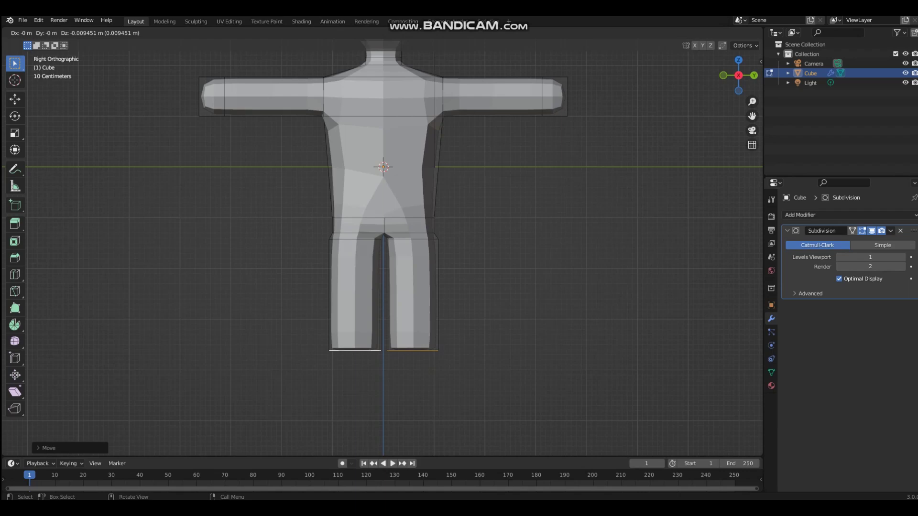
key(z)
key(Return)
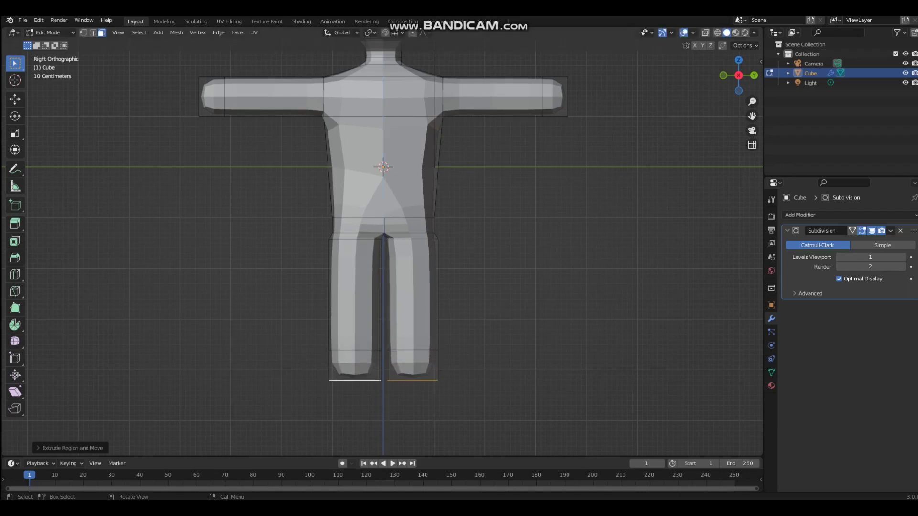
Try to extrude the front faces of the foot segments forward in two stages in the front view.
click(414, 367)
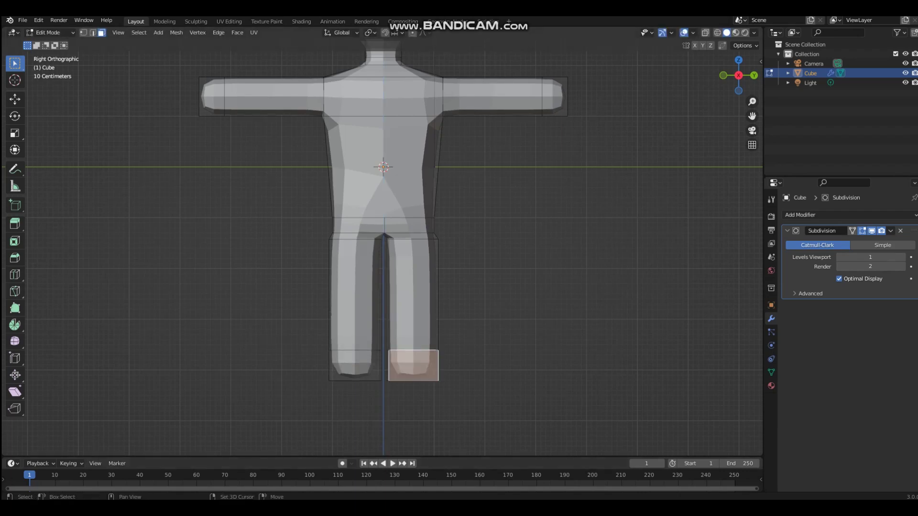
shift+click(355, 366)
middle_drag(355, 366, 410, 353)
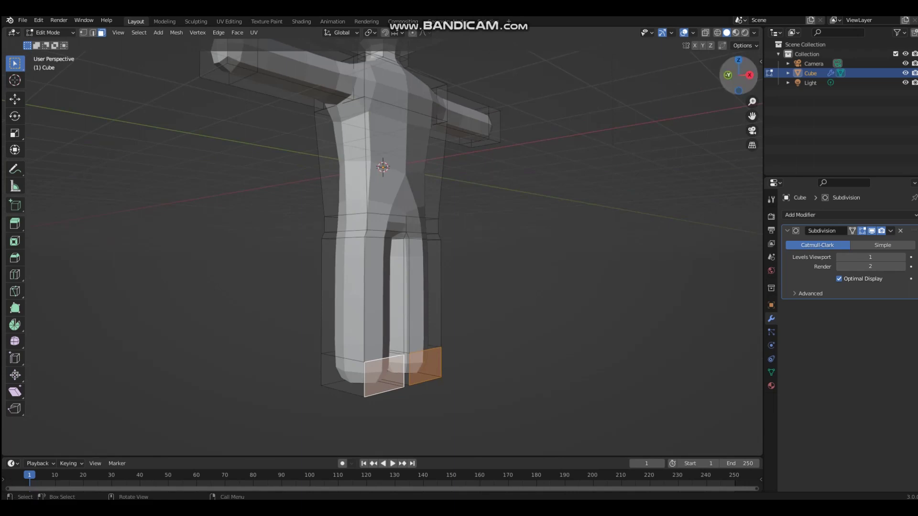
click(728, 75)
scroll(478, 309, up, 2)
key(r)
right_click(494, 318)
key(e)
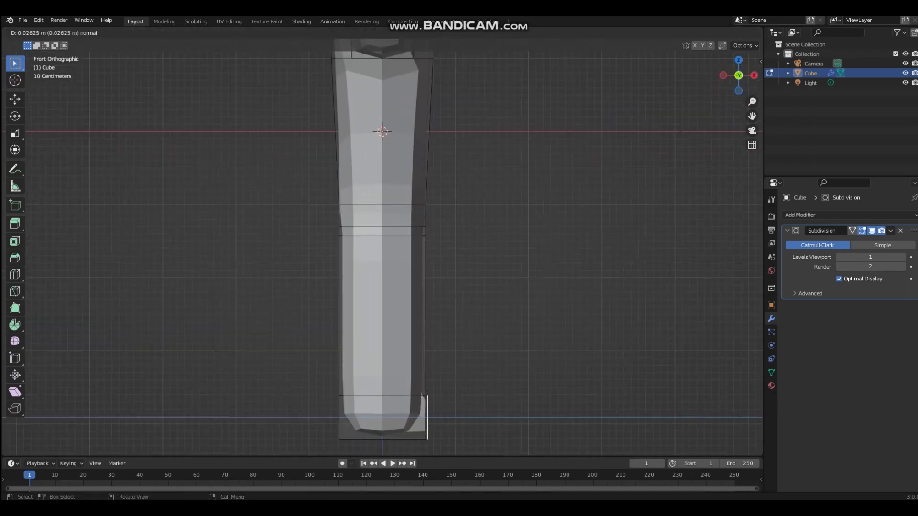
click(503, 319)
key(e)
click(550, 320)
middle_drag(550, 321, 508, 328)
click(398, 404)
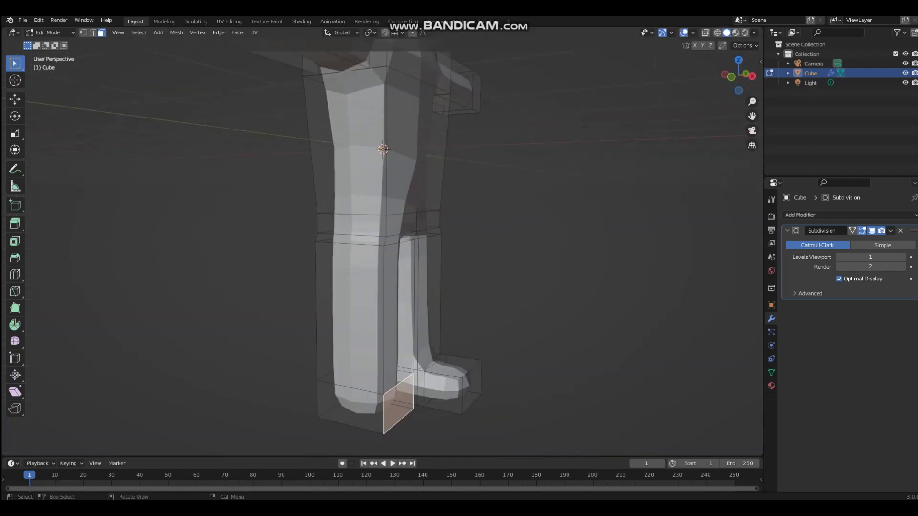
Undo the foot extrusions.
key(ctrl+z)
key(ctrl+z)
key(ctrl+z)
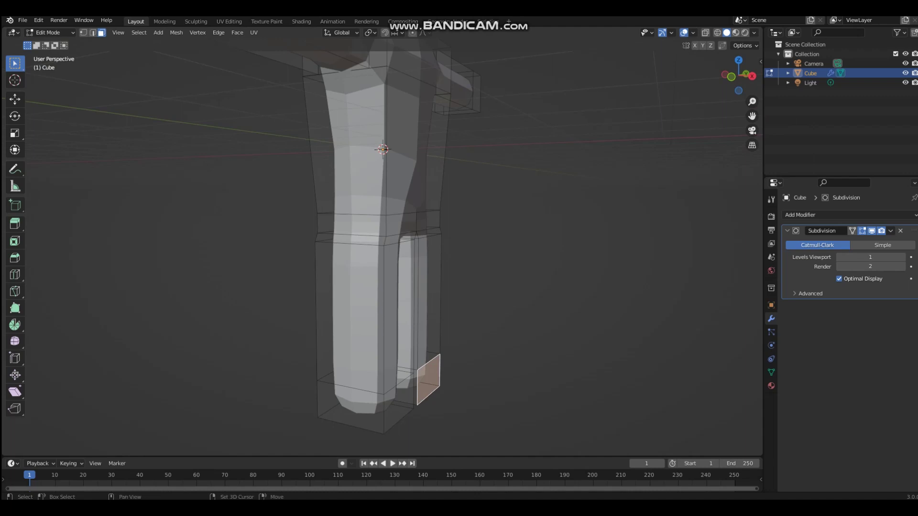
Select the front faces of both foot segments and extrude them forward by a small amount in the front view.
shift+click(399, 404)
key(KP_1)
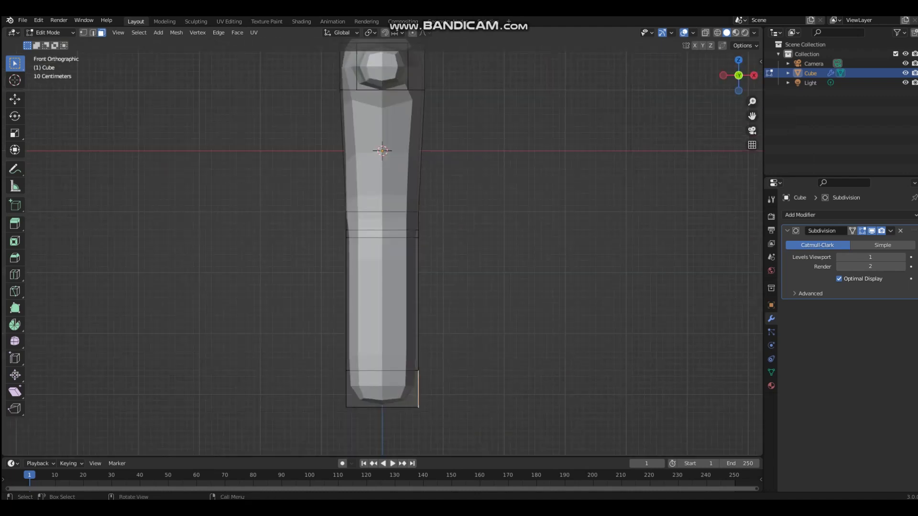
key(e)
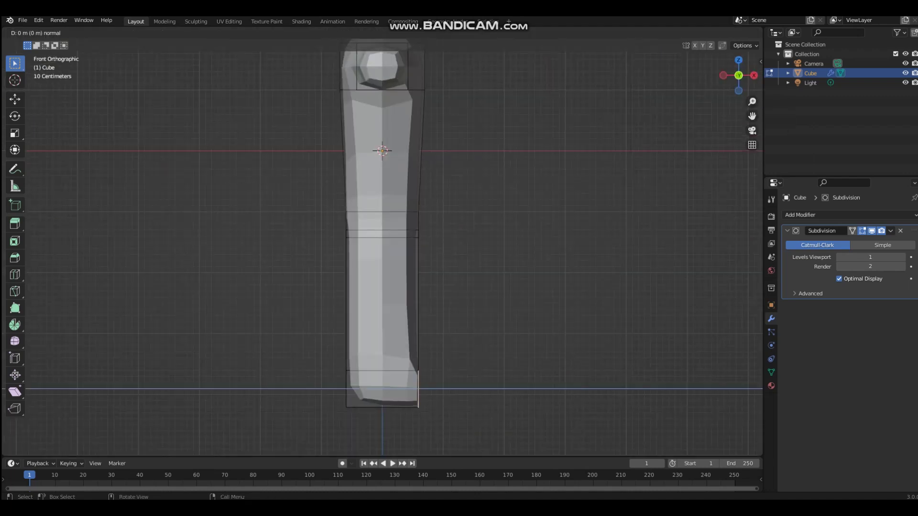
key(Return)
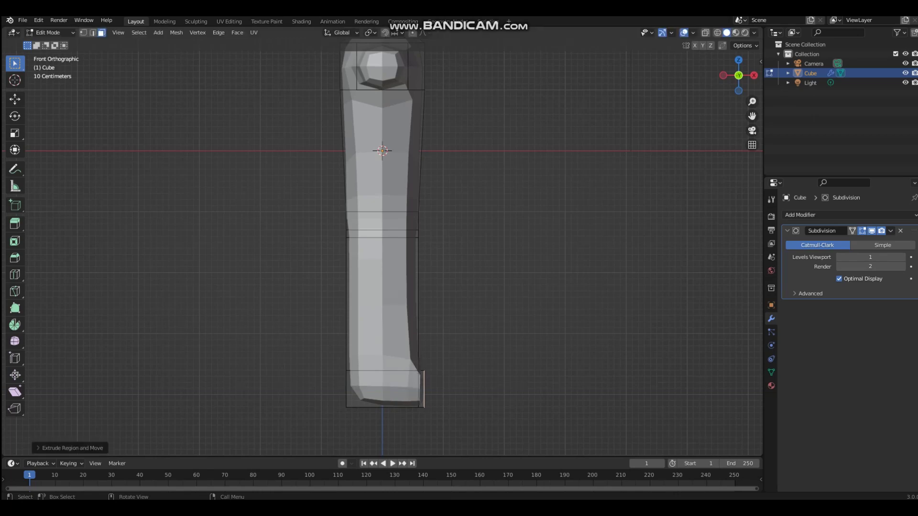
key(c)
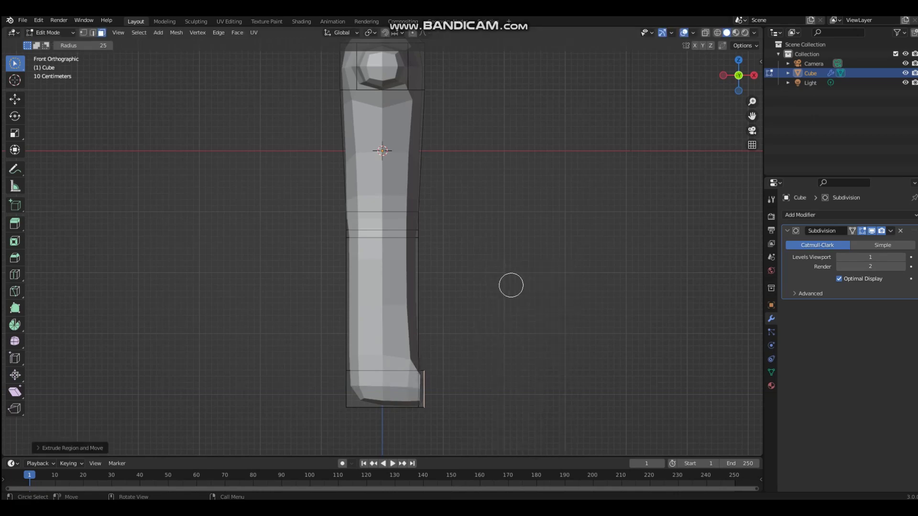
key(Escape)
Extrude the same two front faces further forward along X to form the full length of the feet.
key(e)
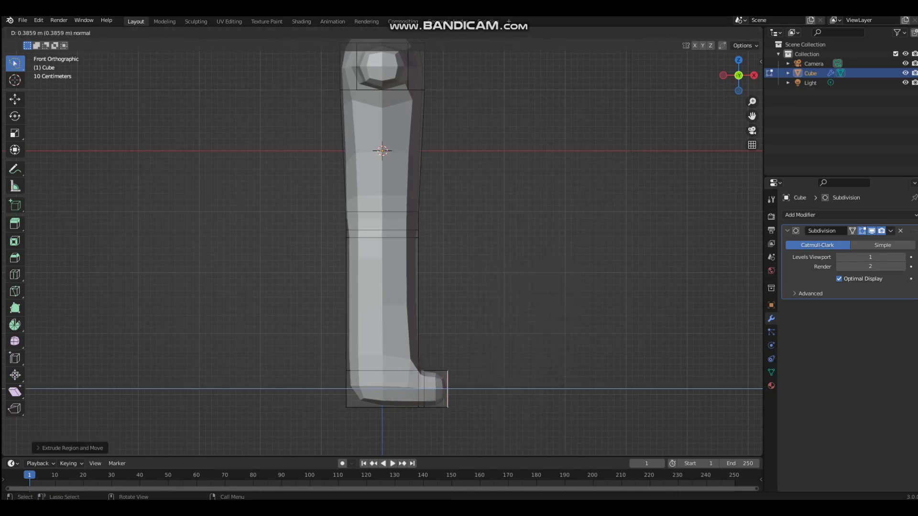
key(Escape)
key(e)
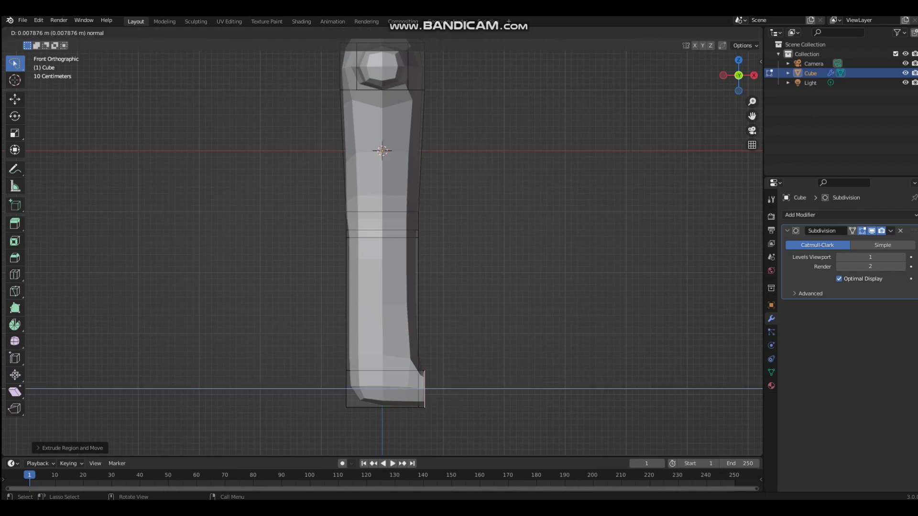
key(Return)
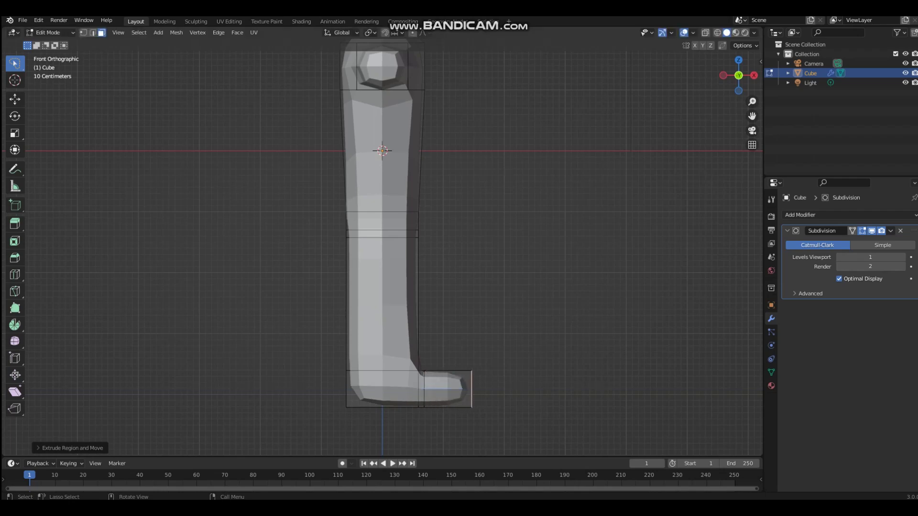
Shorten both feet by moving their selected front faces back along X by about 0.36 m.
key(w)
key(w)
scroll(382, 253, down, 5)
mouse_move(416, 253)
middle_down()
mouse_move(380, 275)
mouse_move(344, 237)
mouse_move(373, 287)
mouse_move(406, 283)
mouse_move(383, 287)
mouse_move(393, 283)
middle_up()
scroll(345, 237, up, 3)
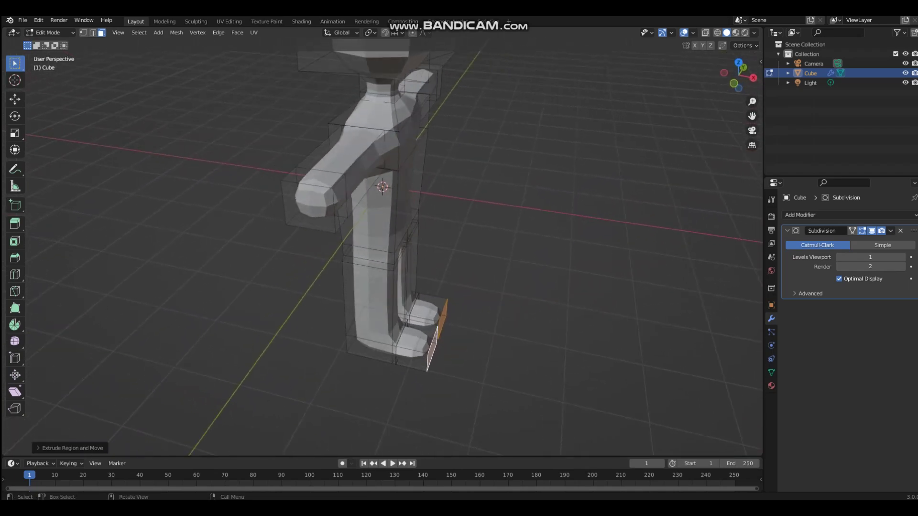
key(g)
key(x)
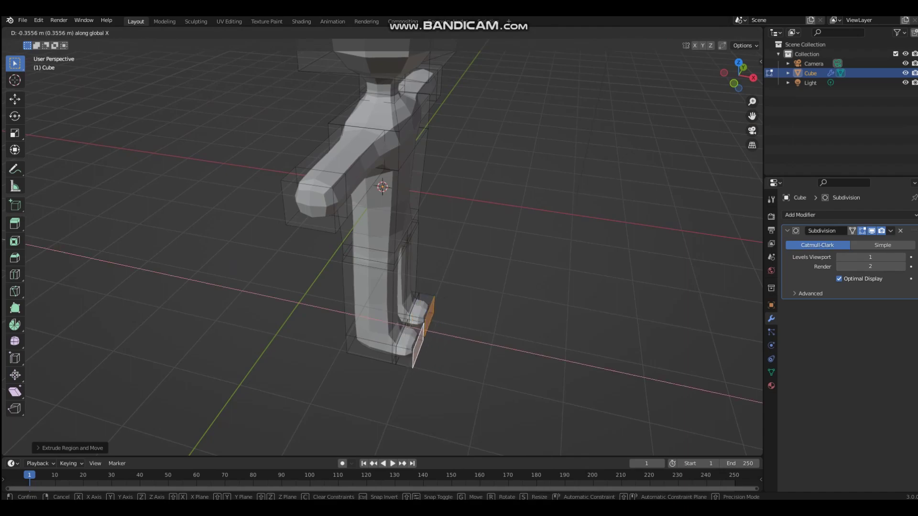
click(423, 330)
Clear the selection and examine the figure's proportions from the front, from head to feet.
scroll(423, 330, down, 1)
middle_drag(423, 329, 358, 306)
click(471, 306)
middle_drag(471, 306, 440, 306)
scroll(441, 306, up, 3)
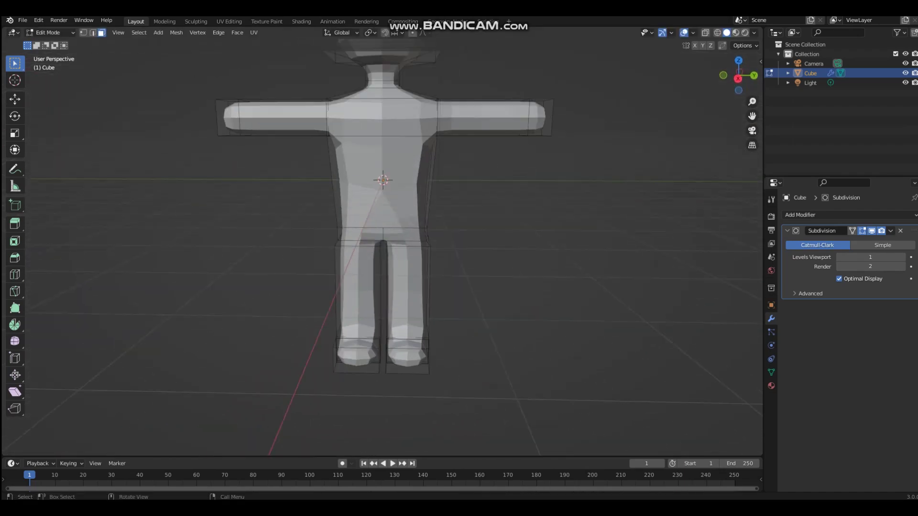
scroll(382, 234, up, 5)
scroll(382, 239, down, 6)
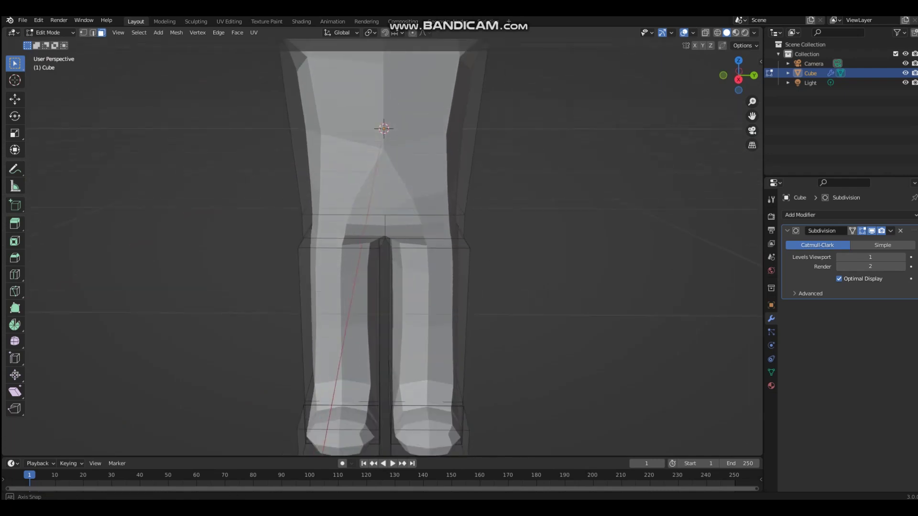
shift+middle_drag(383, 234, 379, 311)
scroll(379, 311, down, 2)
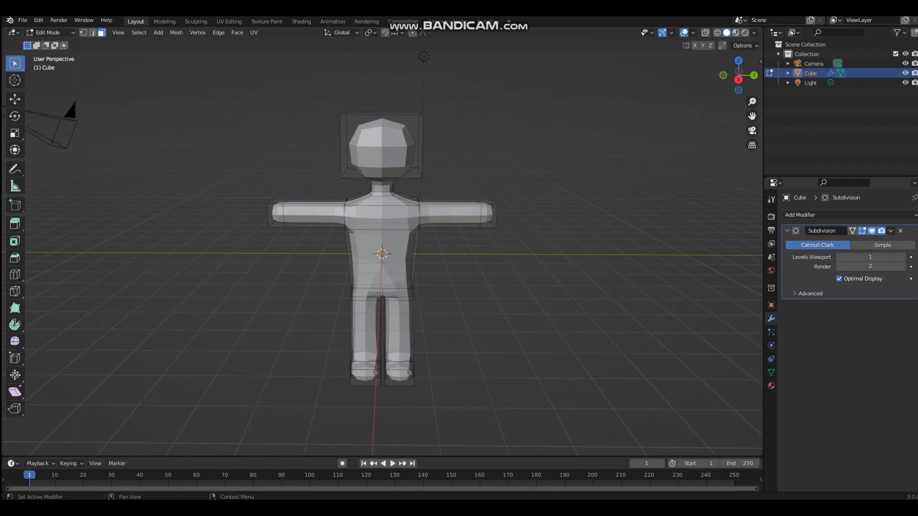
Switch to Object Mode and apply the Subdivision modifier to the character mesh.
click(890, 231)
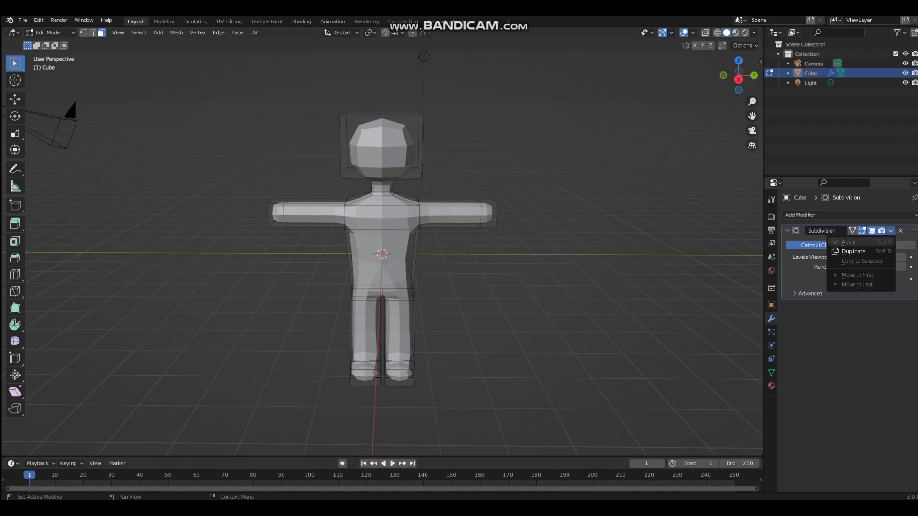
key(Tab)
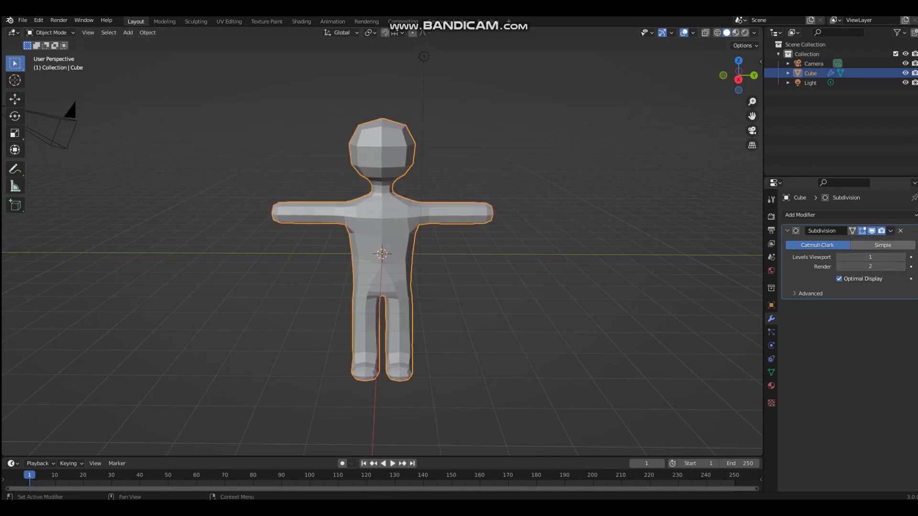
click(890, 230)
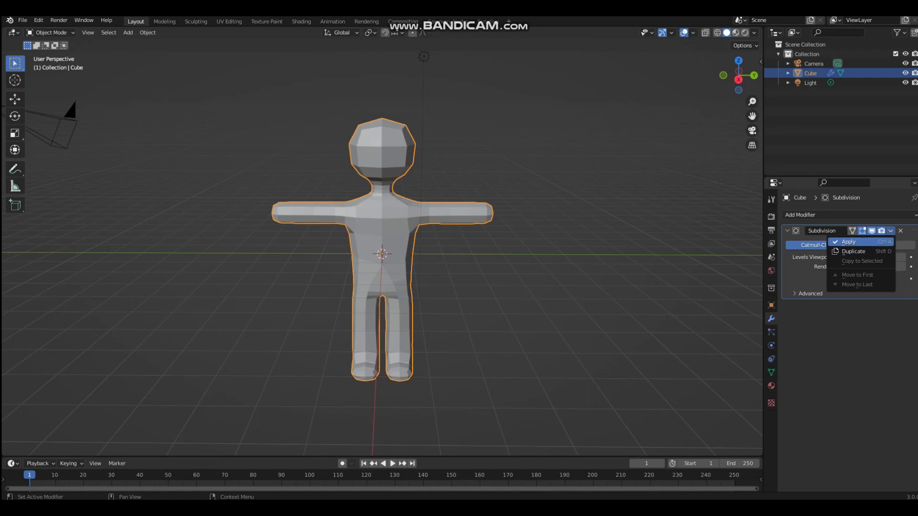
click(847, 242)
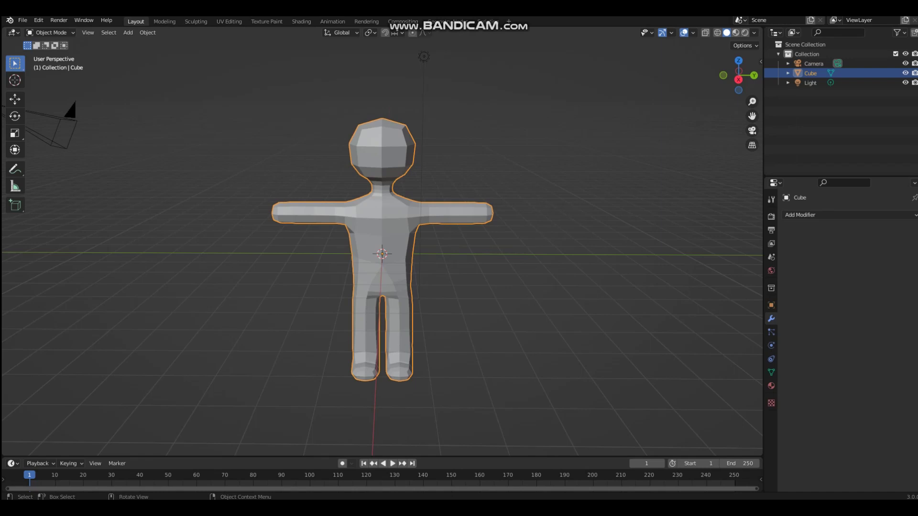
In Edit Mode, select the vertices of both arms outside the shoulders in the right orthographic wireframe view.
key(Tab)
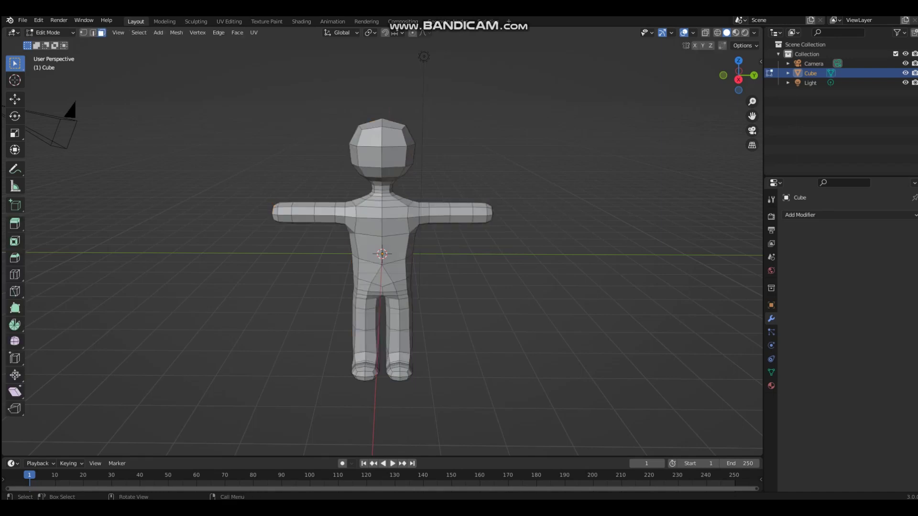
scroll(382, 254, up, 6)
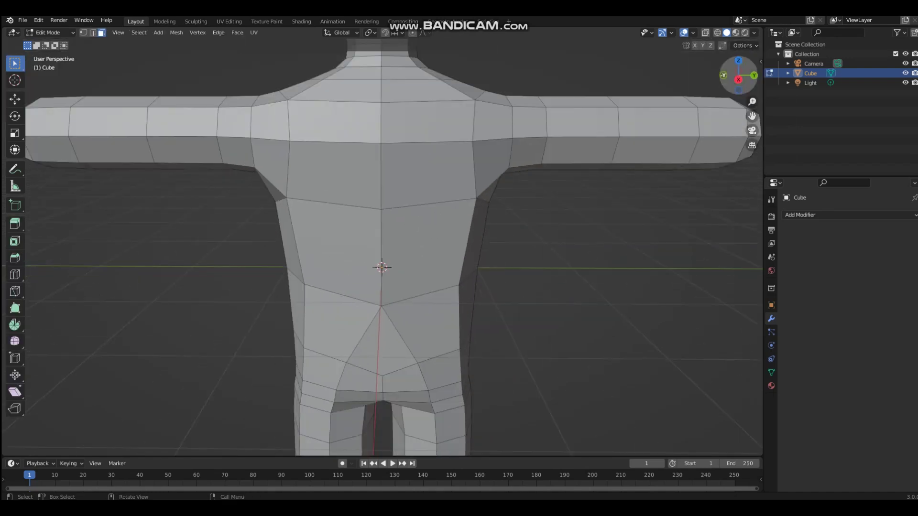
click(739, 80)
key(z)
click(519, 328)
scroll(520, 328, down, 3)
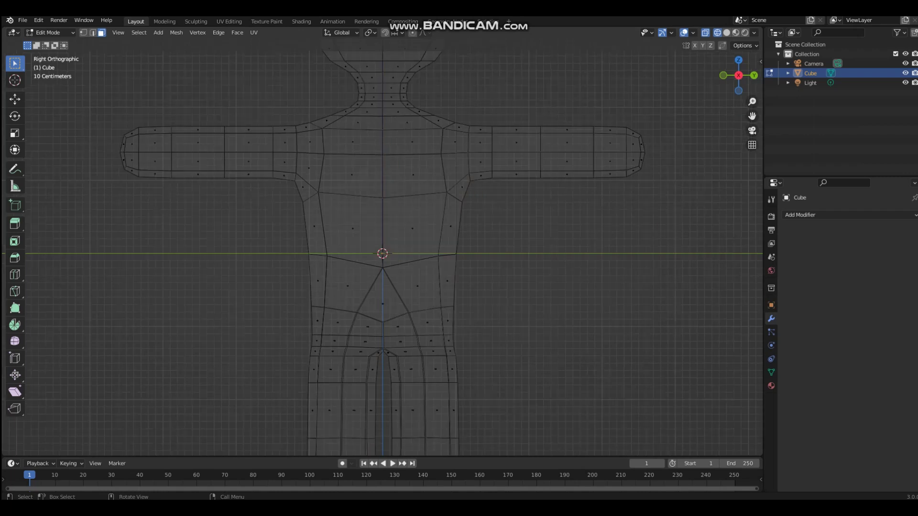
key(1)
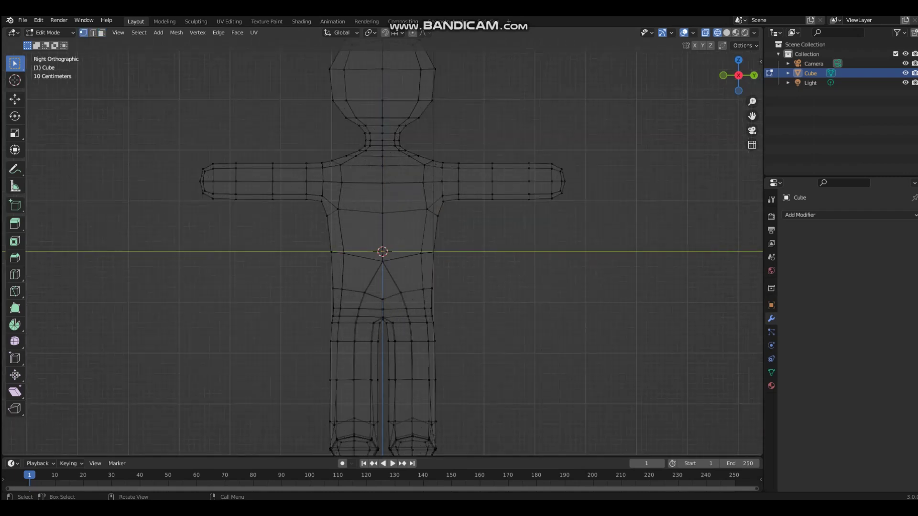
drag(113, 117, 312, 270)
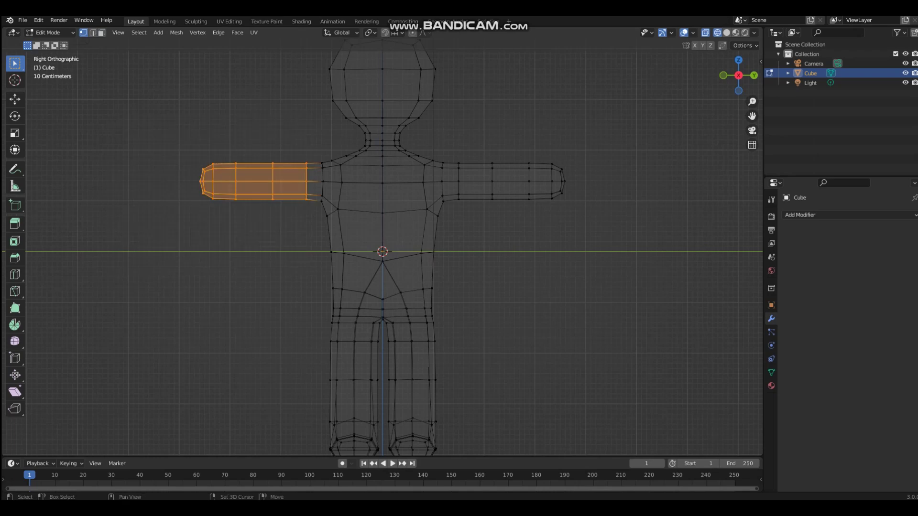
shift+drag(474, 144, 576, 287)
shift+drag(451, 150, 591, 283)
scroll(591, 282, up, 1)
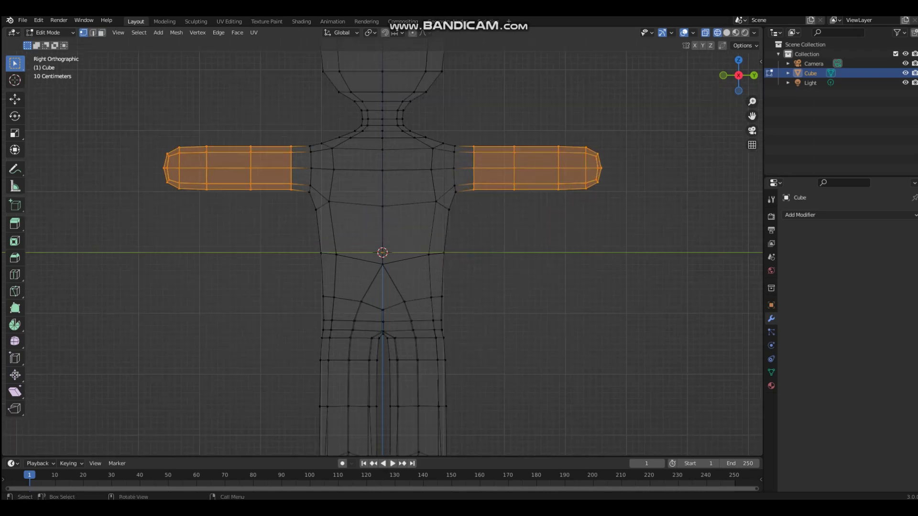
key(e)
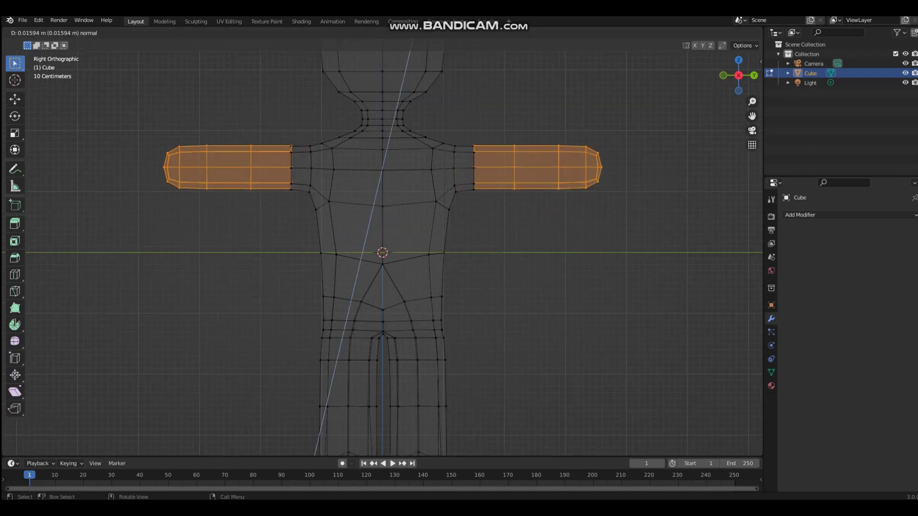
click(670, 168)
key(s)
right_click(669, 168)
key(ctrl+z)
Extrude both arms nearly in place and scale the extruded geometry down slightly to form sleeve edges.
key(e)
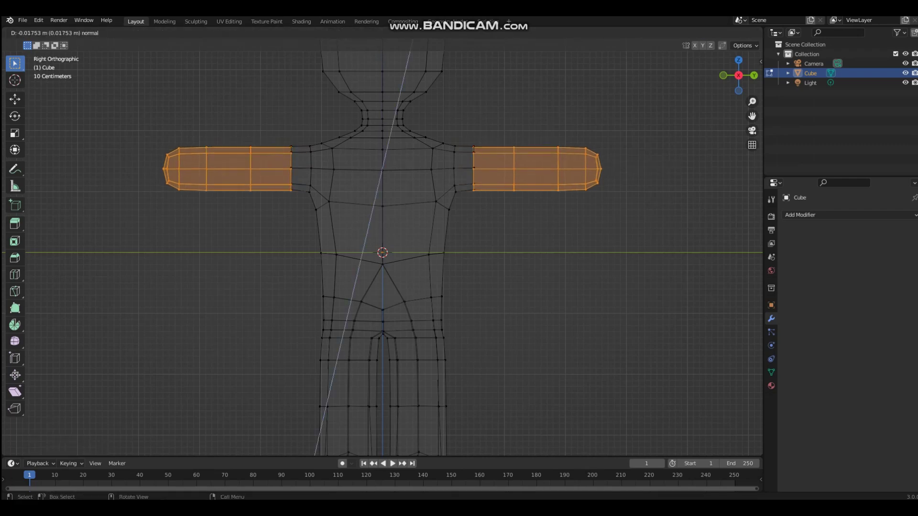
key(s)
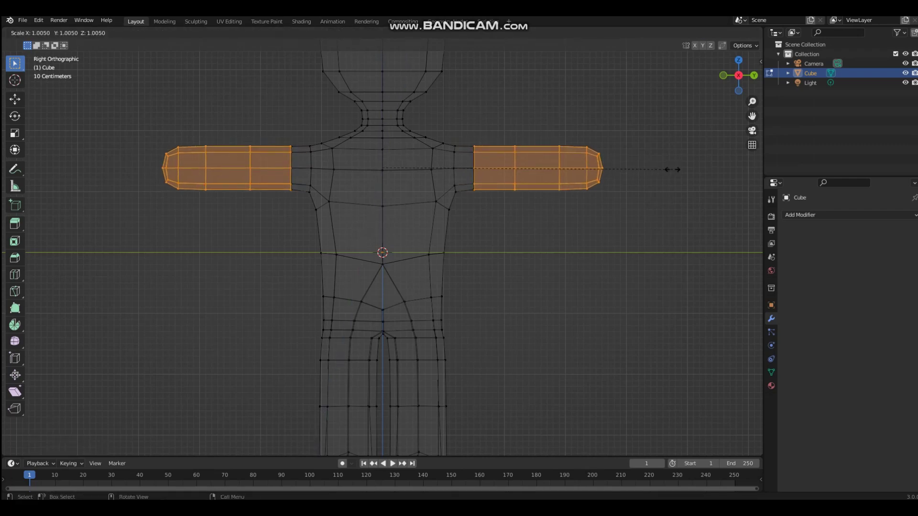
click(660, 157)
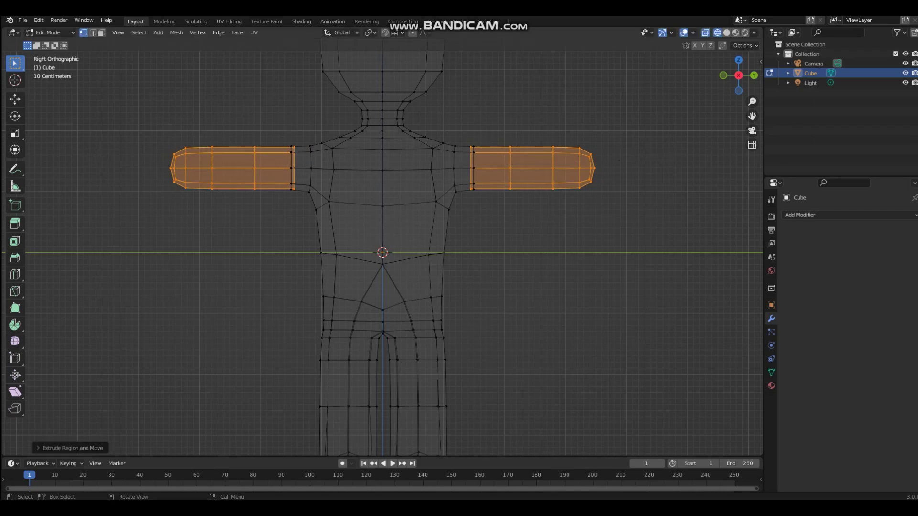
Scale the selected arms outward along Y so their inner ends line up with the sleeve openings.
key(s)
key(y)
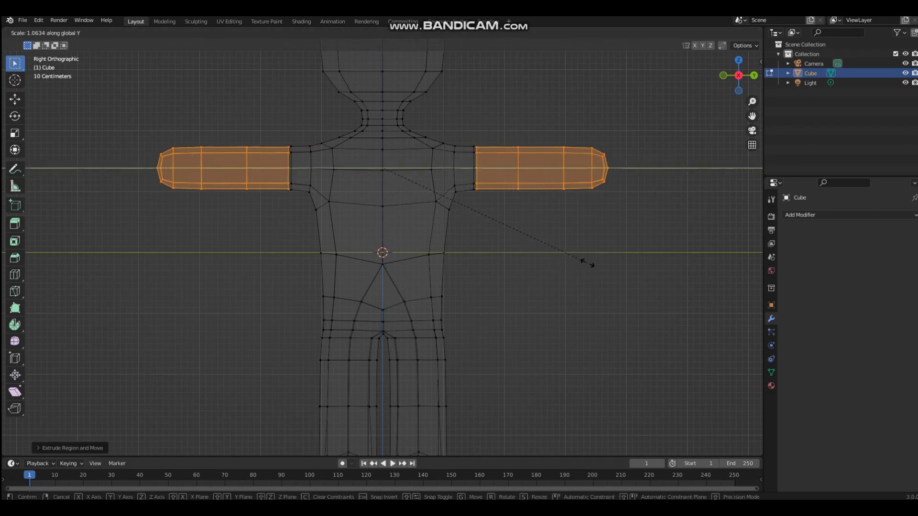
click(585, 262)
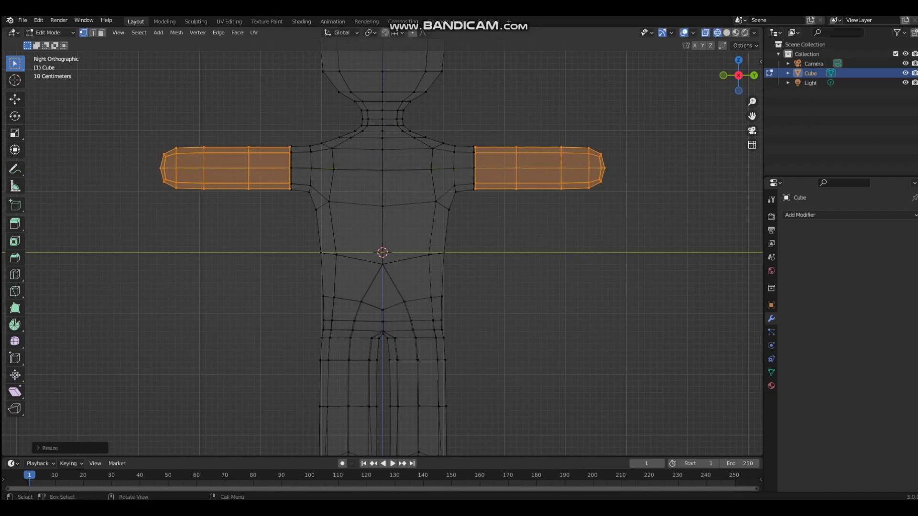
Inspect the sleeve edges up close, in Object Mode with solid shading.
scroll(316, 139, up, 5)
scroll(273, 176, up, 4)
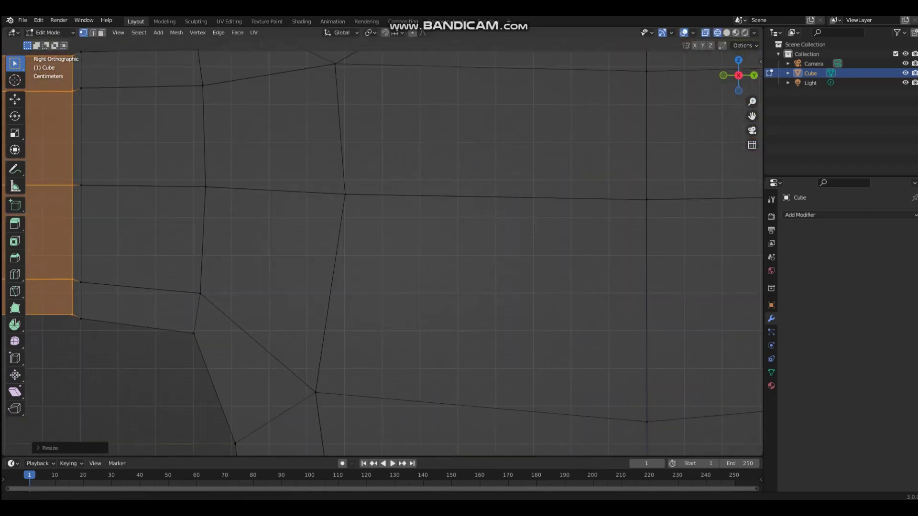
key(Tab)
scroll(322, 268, down, 4)
key(z)
click(389, 268)
scroll(383, 247, down, 1)
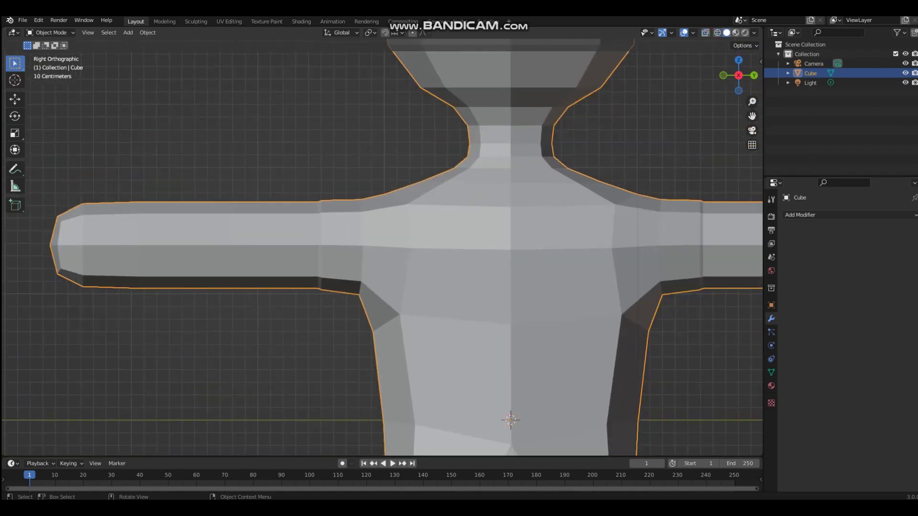
Return to Edit Mode in wireframe and select all vertices of the head and neck.
key(Tab)
scroll(521, 167, down, 2)
key(z)
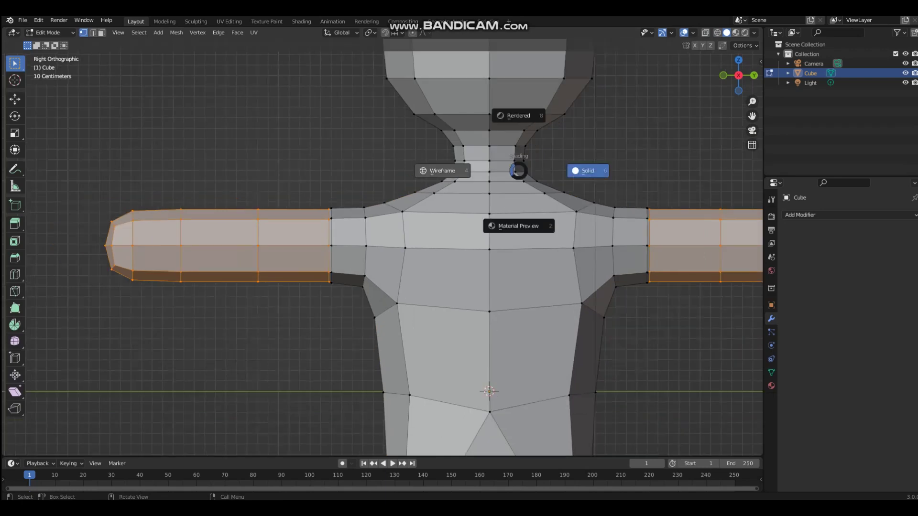
click(436, 168)
shift+middle_drag(436, 168, 345, 315)
drag(216, 74, 533, 330)
Extrude the head and neck nearly in place and scale them down slightly, to about 0.98.
key(e)
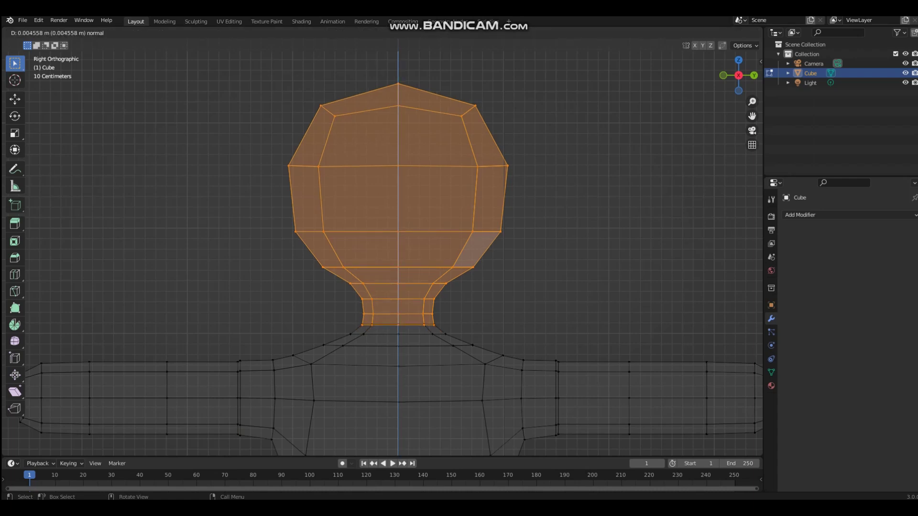
click(652, 224)
key(s)
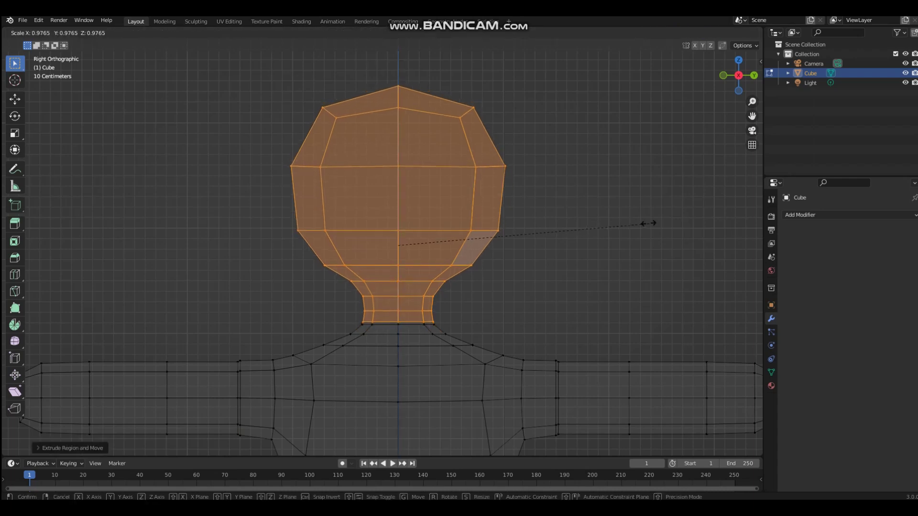
click(645, 221)
Lower the selected head and neck along Z until the neck base meets the collar edge.
scroll(646, 221, up, 1)
scroll(424, 414, up, 2)
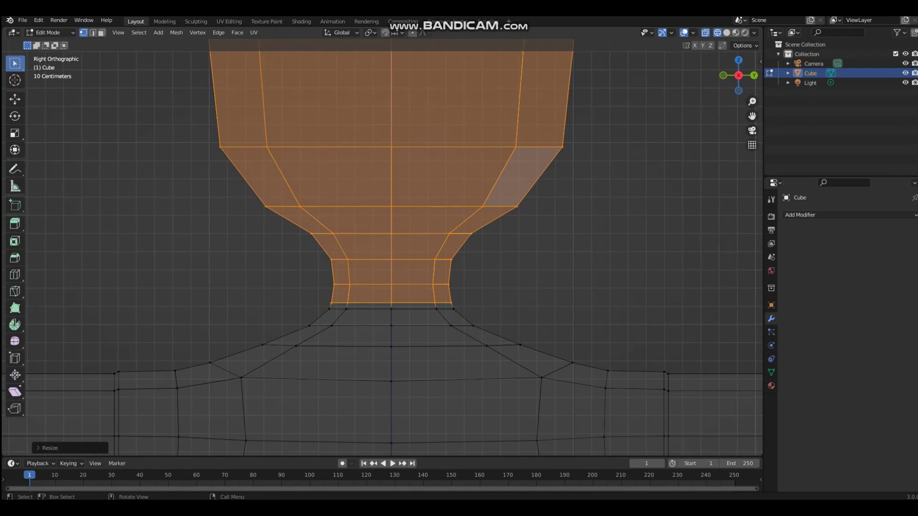
key(g)
key(z)
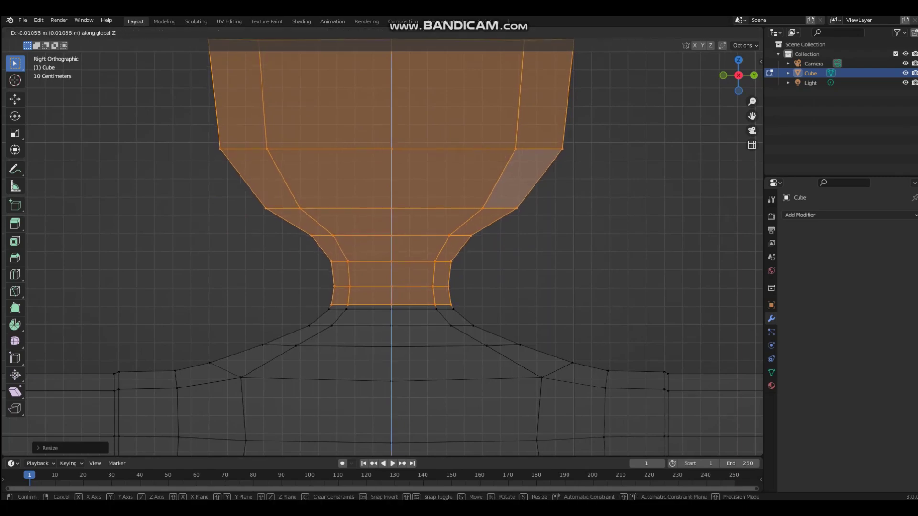
key(Return)
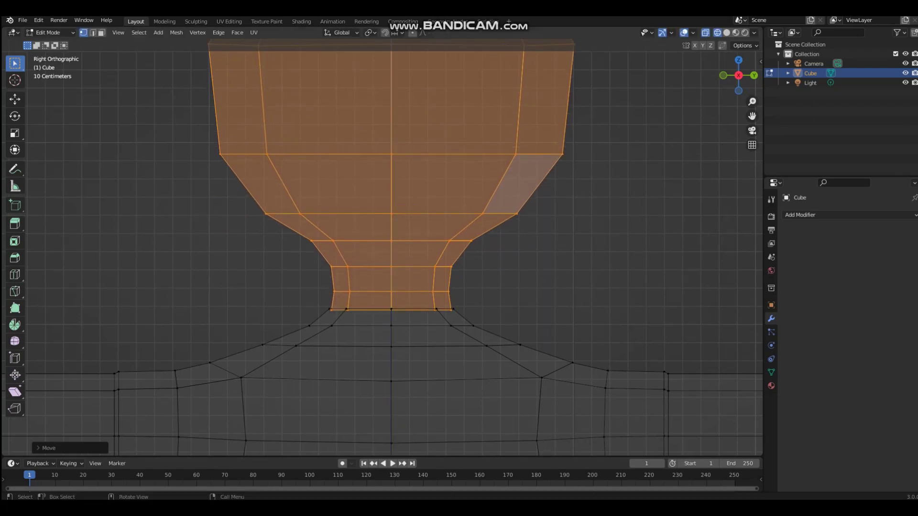
Examine the collar, sleeves and hips of the character in Object Mode with solid shading.
key(Tab)
scroll(385, 248, down, 5)
key(alt+a)
scroll(489, 307, up, 3)
key(z)
click(532, 307)
scroll(516, 306, down, 3)
scroll(516, 307, up, 10)
scroll(382, 249, down, 9)
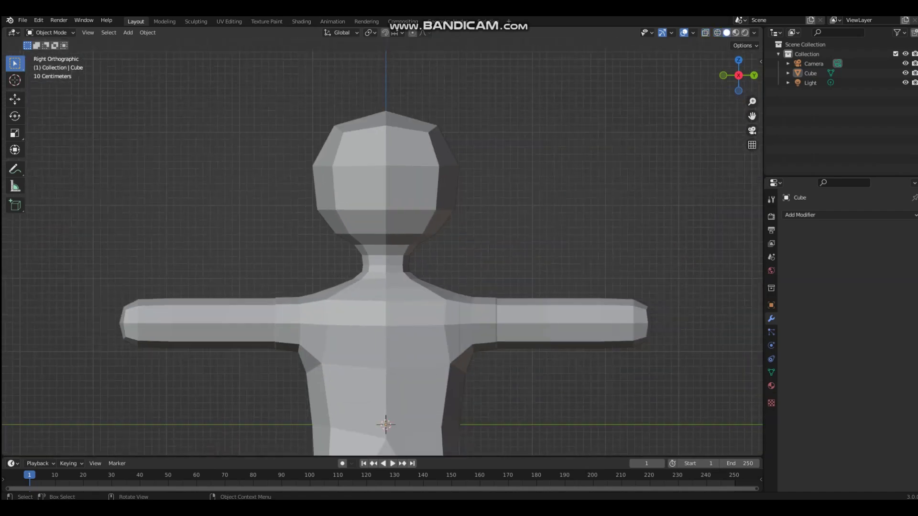
shift+middle_drag(383, 335, 351, 230)
scroll(383, 249, up, 4)
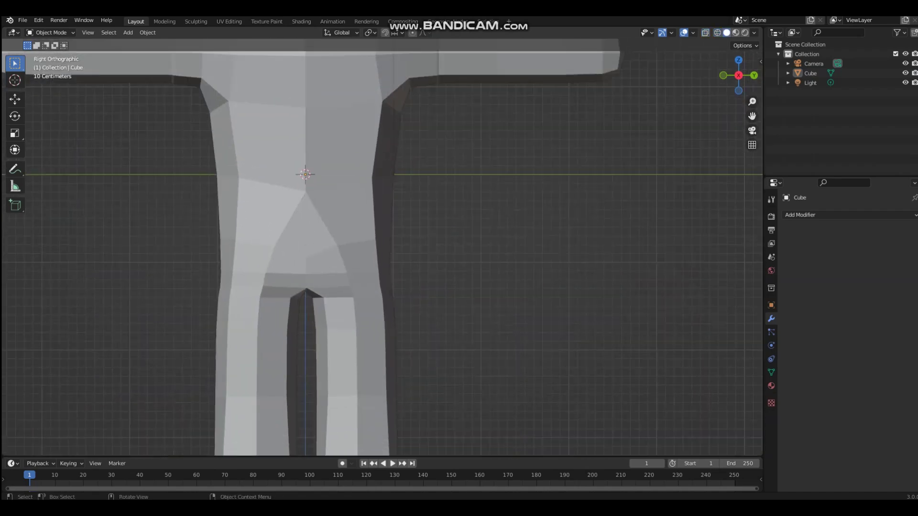
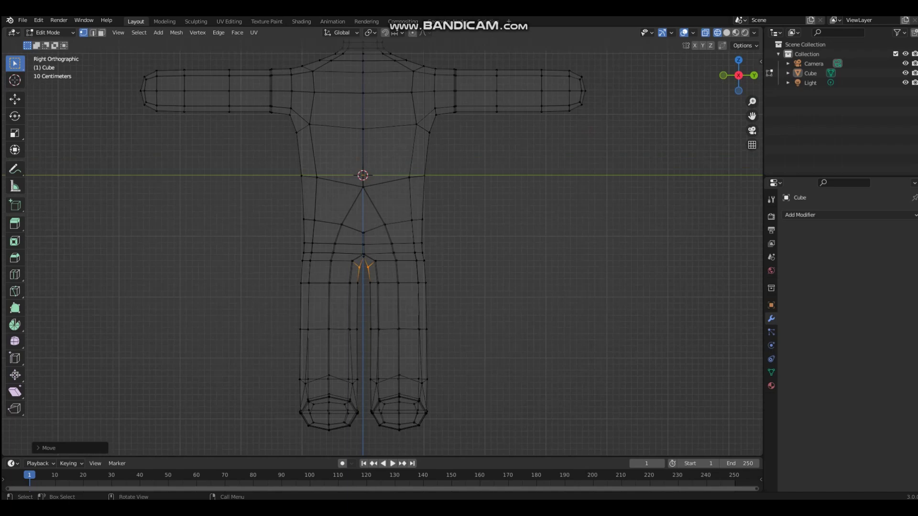
Extrude the legs below the waist slightly along Z and scale the extruded geometry down to form a trouser edge.
scroll(383, 247, up, 5)
scroll(382, 247, down, 1)
key(e)
key(z)
key(Return)
key(s)
click(529, 272)
Raise the selected legs along Z by about 0.09 m so their upper edge meets the waist.
scroll(382, 248, up, 2)
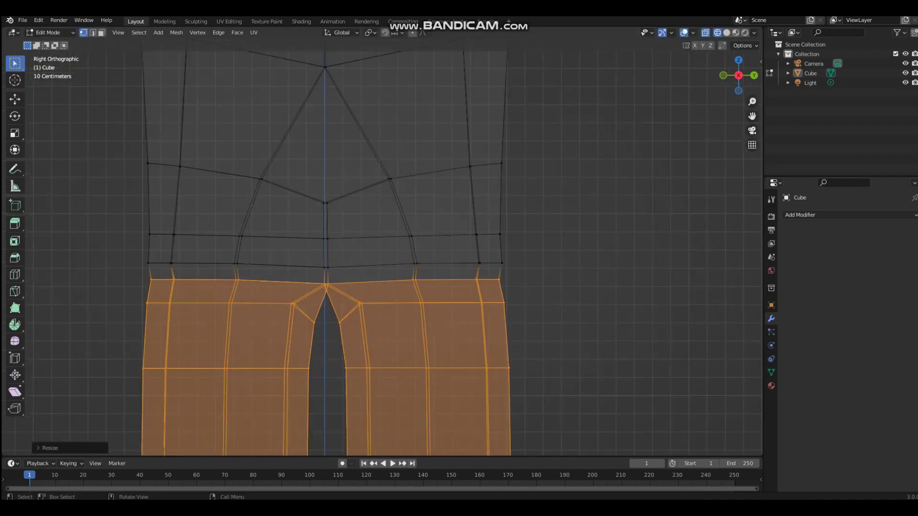
key(g)
key(z)
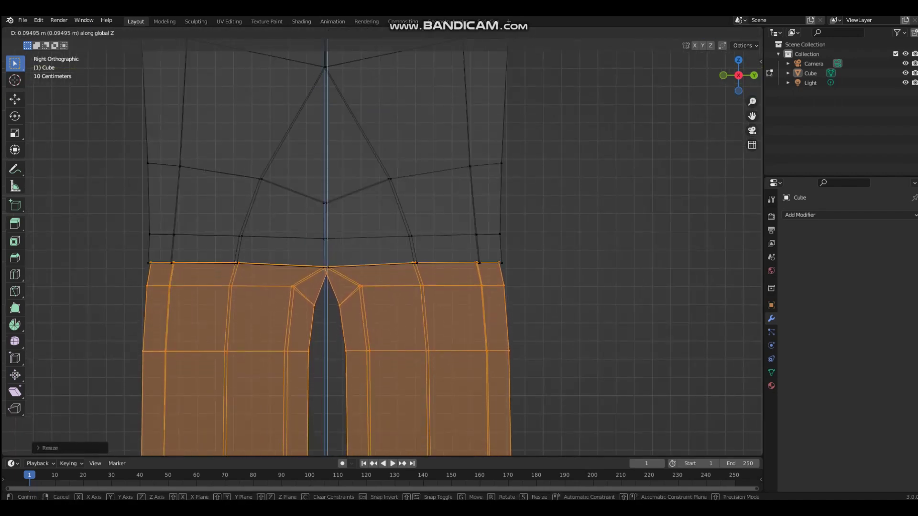
click(529, 258)
click(565, 258)
Lower the front ankle vertices of the feet by about 0.21 m in the back orthographic view.
key(Tab)
scroll(383, 247, down, 3)
shift+middle_drag(430, 363, 430, 205)
key(Tab)
middle_drag(445, 248, 405, 167)
click(743, 82)
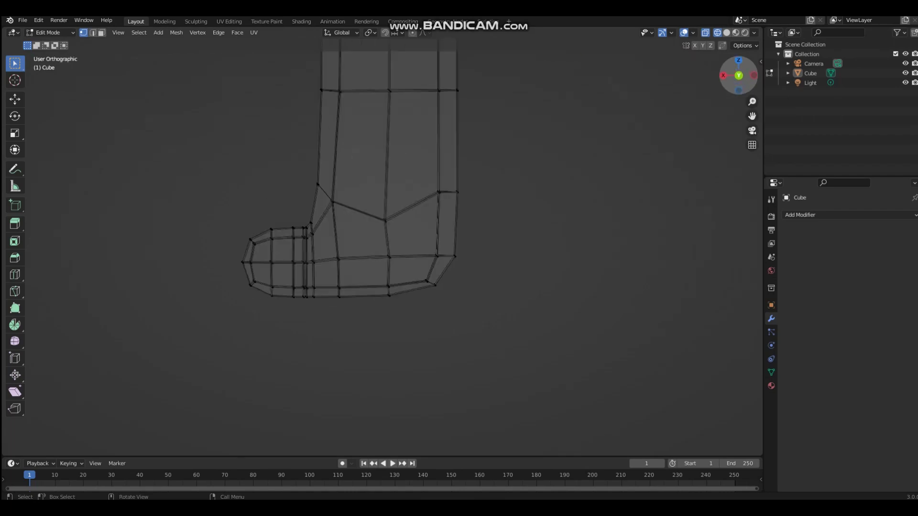
scroll(382, 247, up, 2)
scroll(312, 120, up, 3)
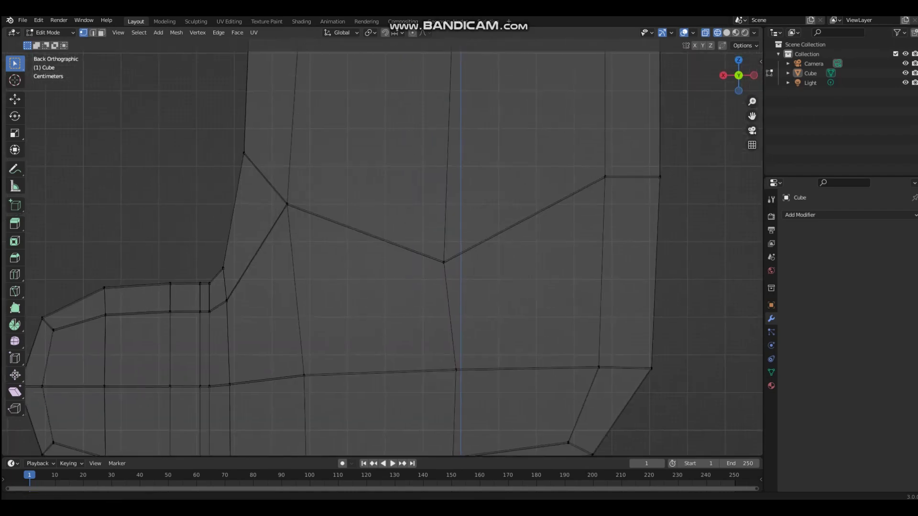
drag(218, 103, 268, 187)
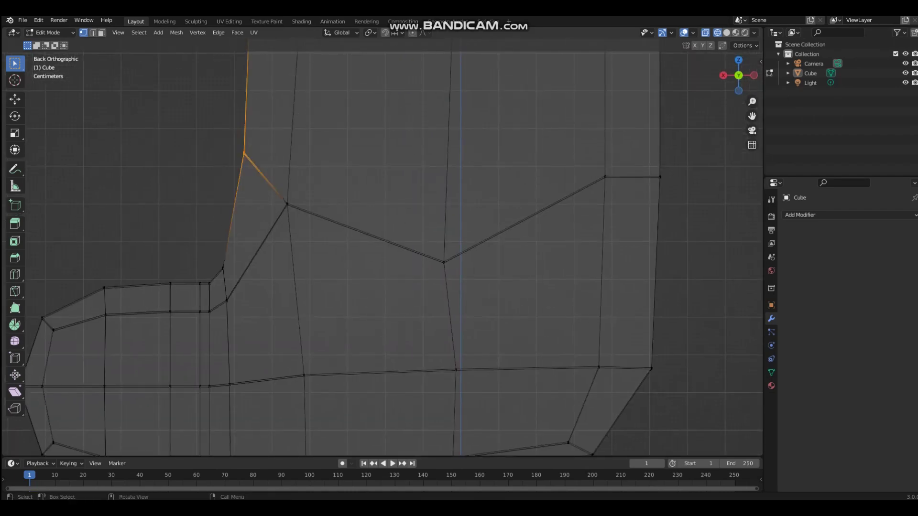
key(g)
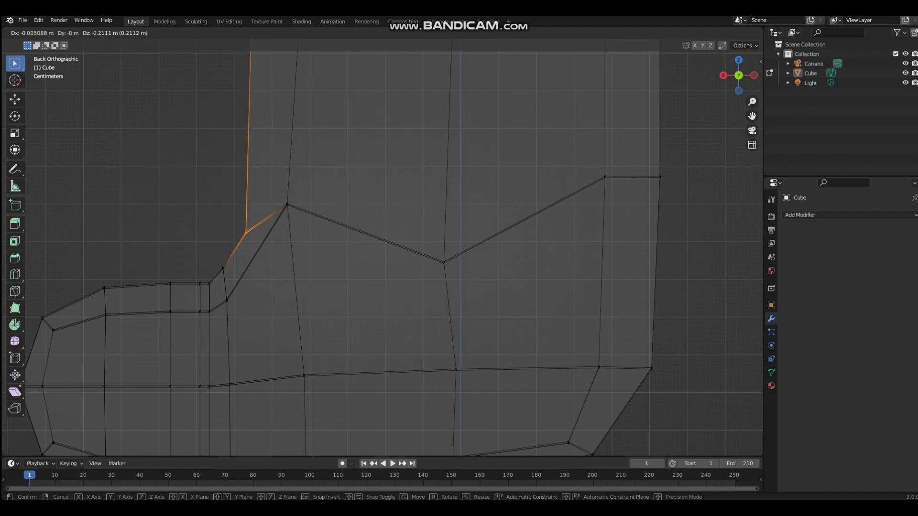
click(269, 267)
Move the two middle sets of ankle vertices level with the front ankle vertices to straighten the shoe opening.
drag(280, 179, 312, 260)
key(g)
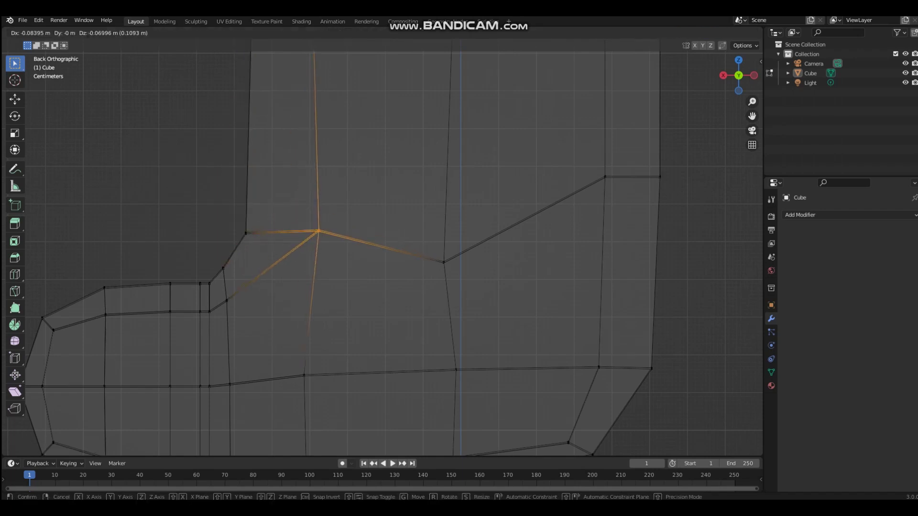
click(396, 228)
drag(395, 227, 487, 317)
key(g)
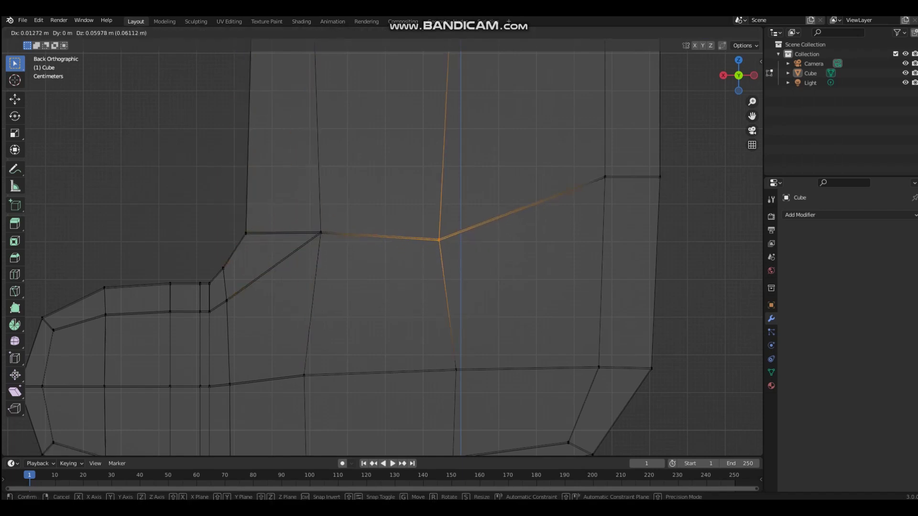
key(Return)
Lower the two heel-side sets of ankle vertices, placing the rearmost ones slightly below the rest of the shoe opening.
drag(576, 156, 627, 213)
key(g)
click(625, 263)
drag(638, 166, 683, 219)
key(g)
key(Return)
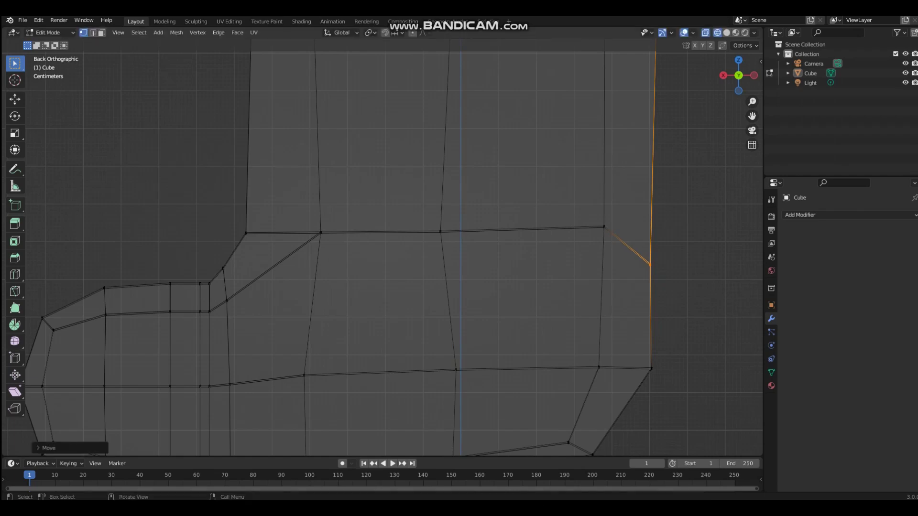
Lower the front ankle vertices again by about 0.07 m toward the top of the foot.
drag(215, 211, 258, 245)
key(g)
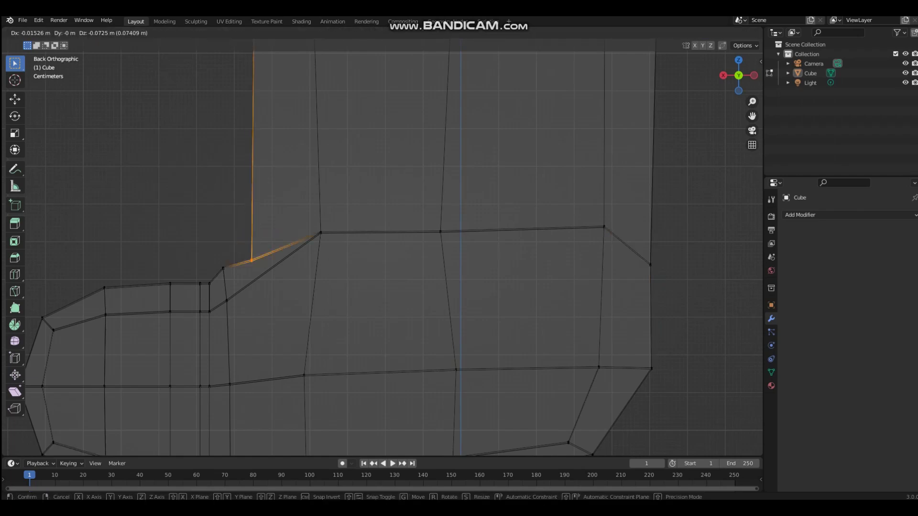
key(Return)
Select all foot geometry below the ankles, extrude it in place and scale it up slightly to form a shoe edge.
scroll(255, 258, down, 3)
middle_drag(254, 258, 334, 276)
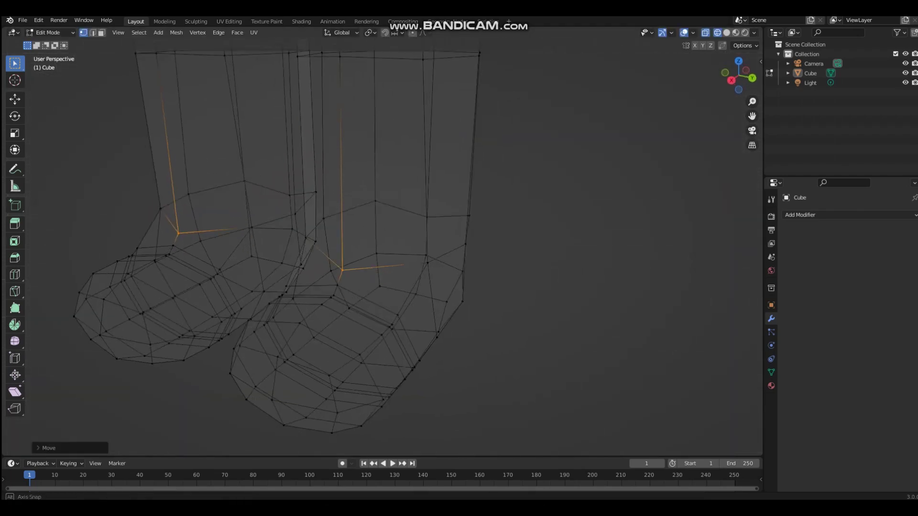
scroll(335, 277, up, 1)
click(752, 77)
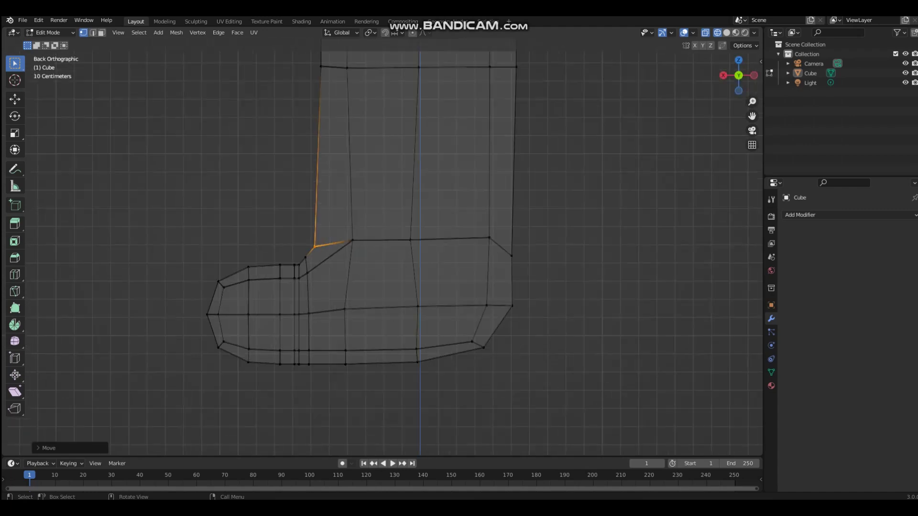
scroll(382, 201, down, 2)
drag(176, 235, 726, 433)
middle_drag(725, 433, 669, 397)
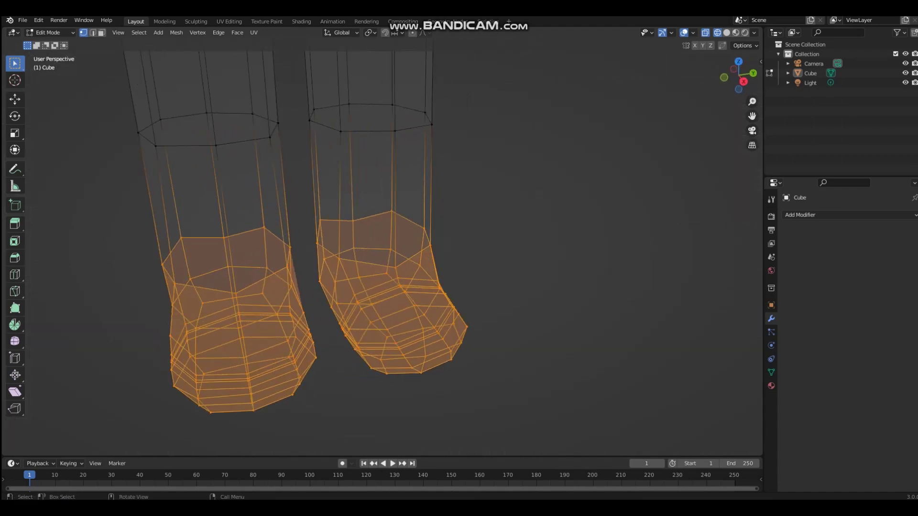
key(e)
key(Escape)
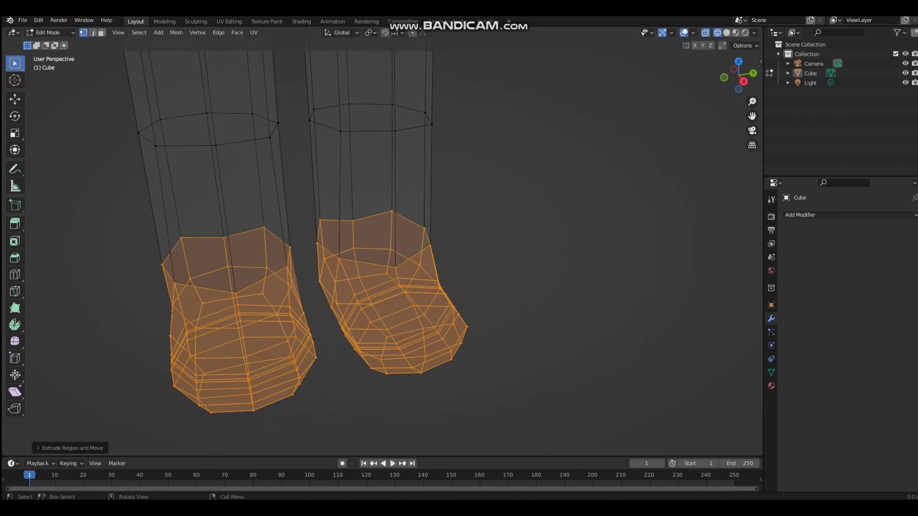
key(s)
click(676, 154)
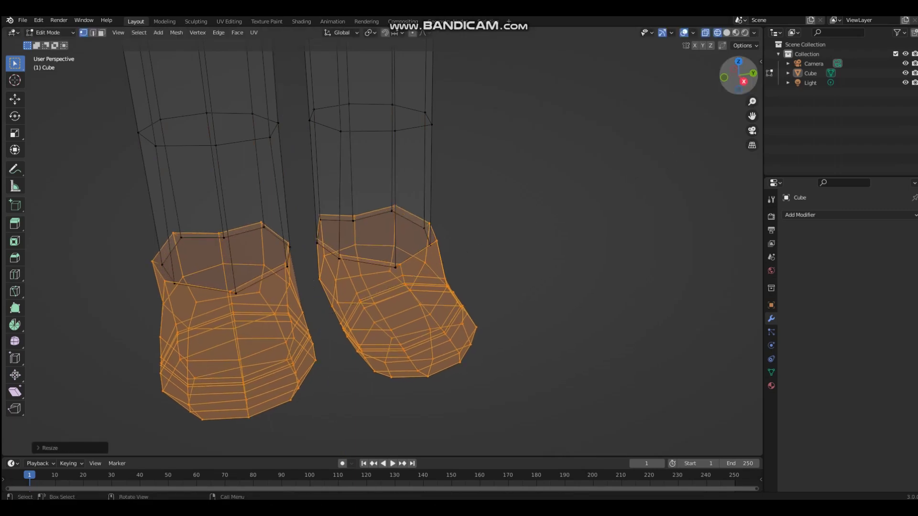
Try to scale the selected feet along the X axis and undo the scaling.
key(KP_3)
scroll(382, 239, up, 2)
scroll(382, 239, down, 1)
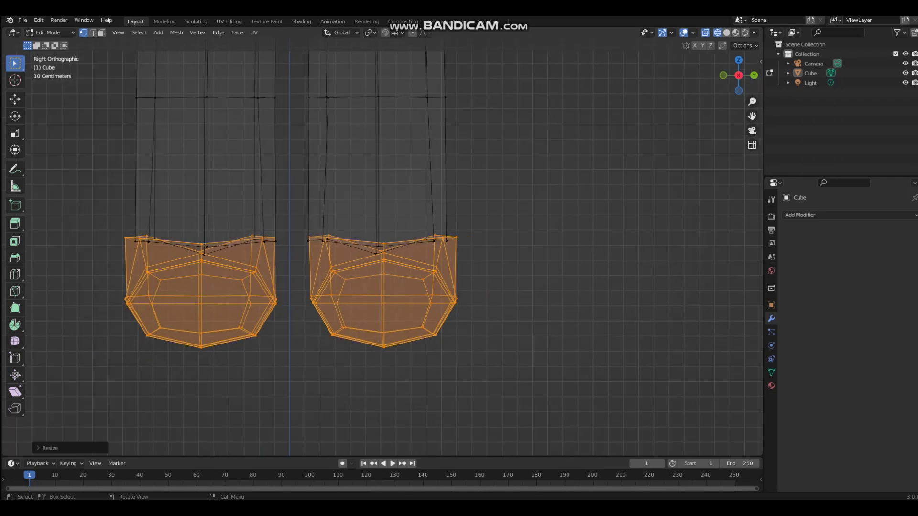
key(s)
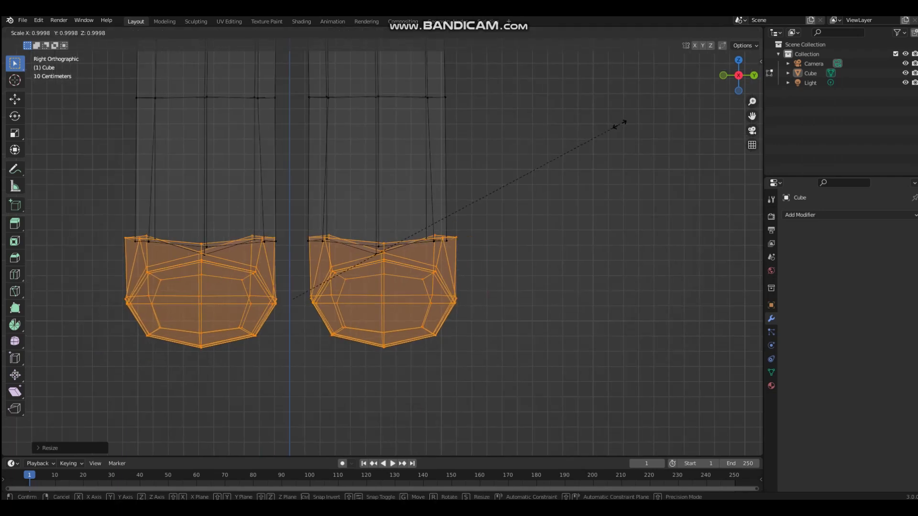
key(x)
click(513, 137)
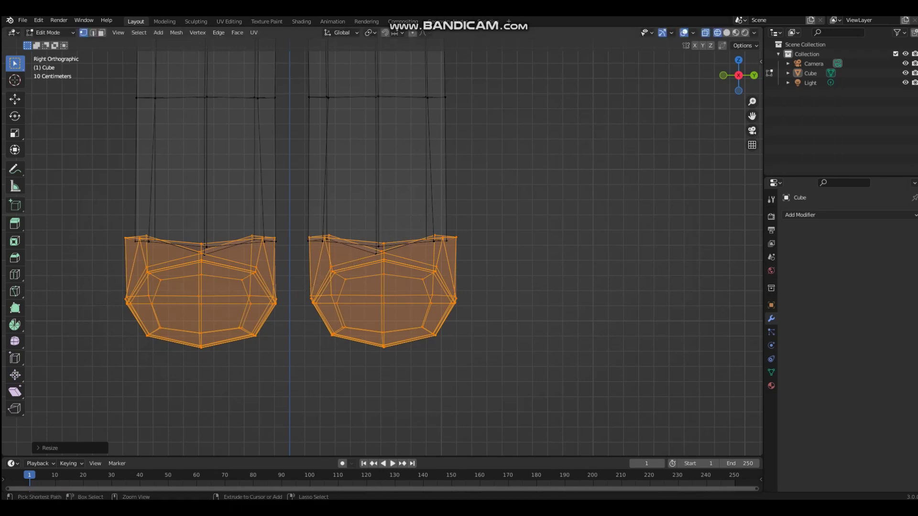
key(ctrl+z)
Scale the selected feet down slightly along Y and lower them by about 0.05 m beneath the trouser legs.
key(s)
key(y)
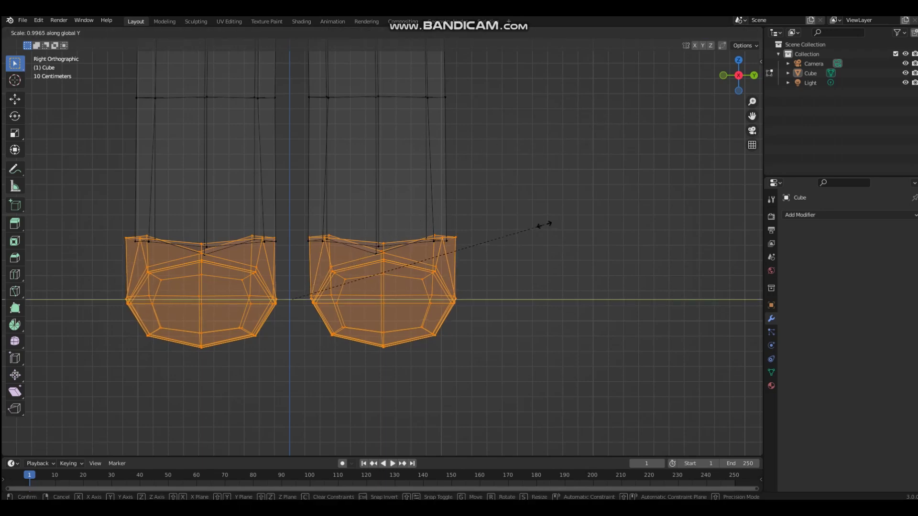
click(530, 223)
scroll(531, 223, up, 2)
key(g)
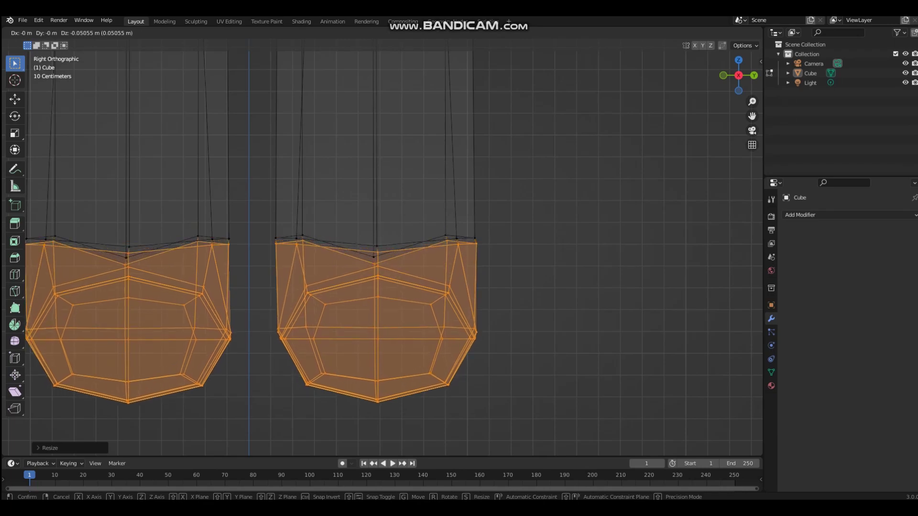
click(531, 232)
Examine the shoe edge around the ankles in Object Mode with solid shading.
key(Tab)
scroll(530, 232, down, 1)
middle_drag(569, 251, 467, 261)
key(z)
click(535, 260)
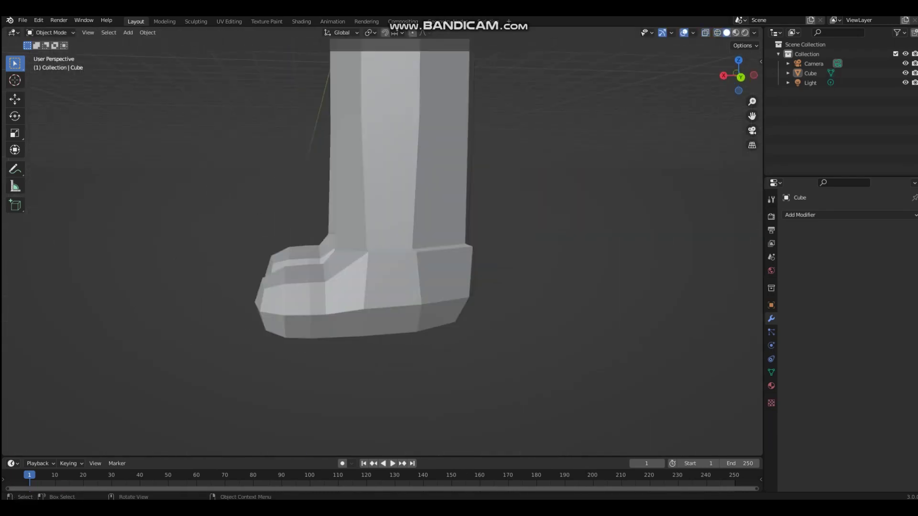
scroll(535, 260, up, 5)
middle_drag(534, 260, 520, 322)
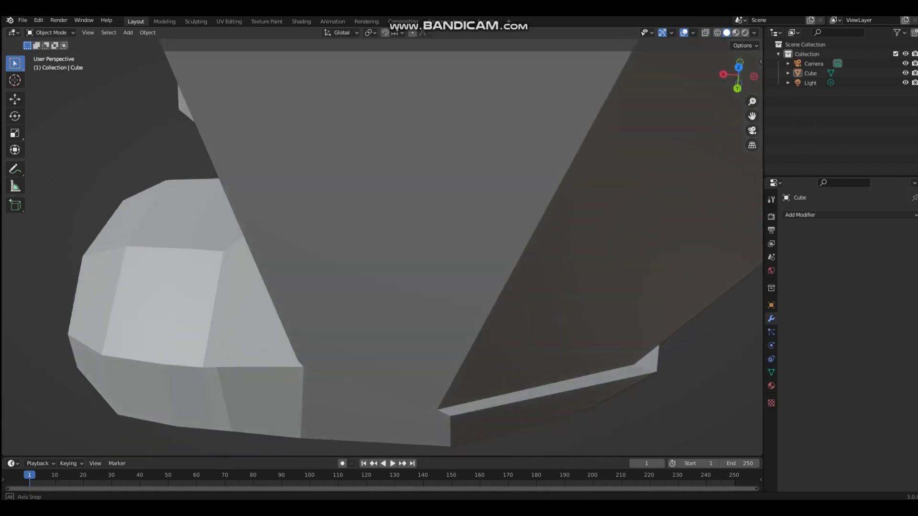
middle_drag(397, 246, 401, 242)
Move the selected feet along X by about 0.03 m to centre the shoe openings around the ankles.
key(Tab)
key(g)
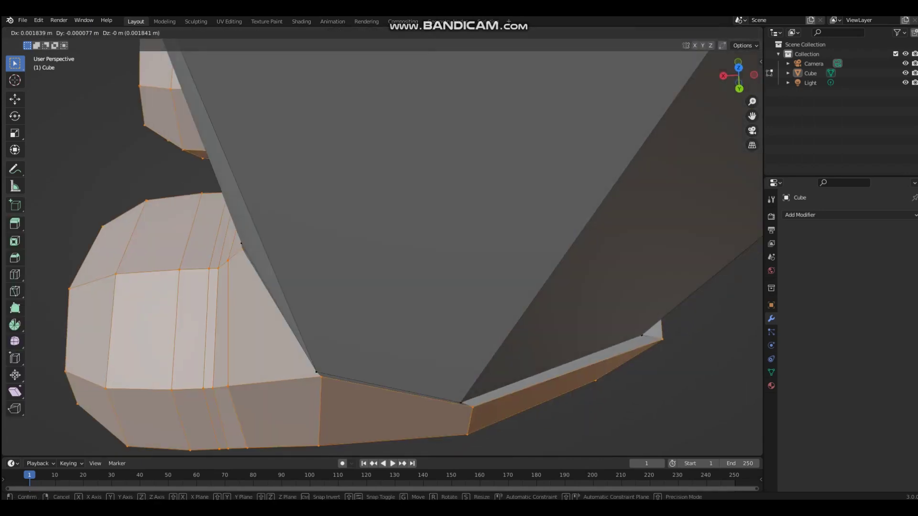
key(z)
key(x)
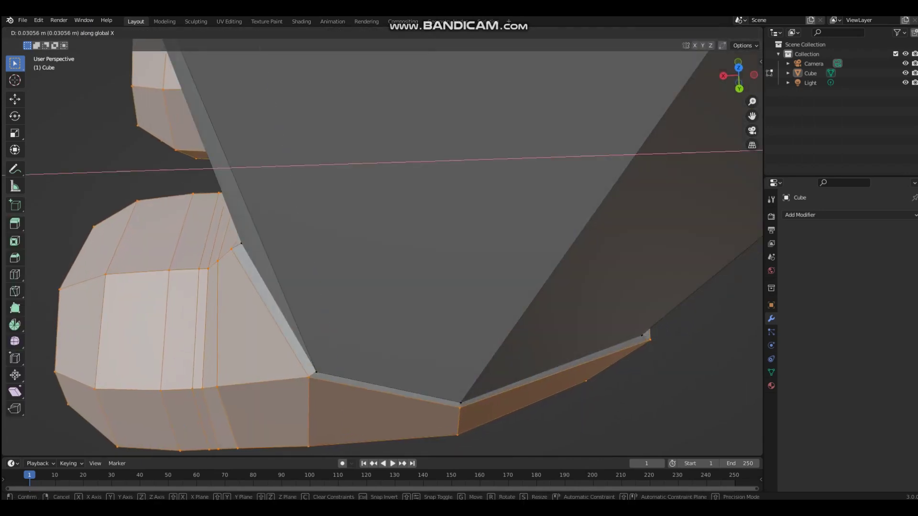
click(397, 246)
Examine the whole character in Object Mode, including from the right orthographic view.
scroll(397, 246, down, 3)
middle_drag(397, 246, 483, 246)
middle_drag(421, 225, 478, 315)
scroll(449, 210, down, 4)
key(Tab)
scroll(397, 172, down, 3)
middle_drag(478, 315, 478, 337)
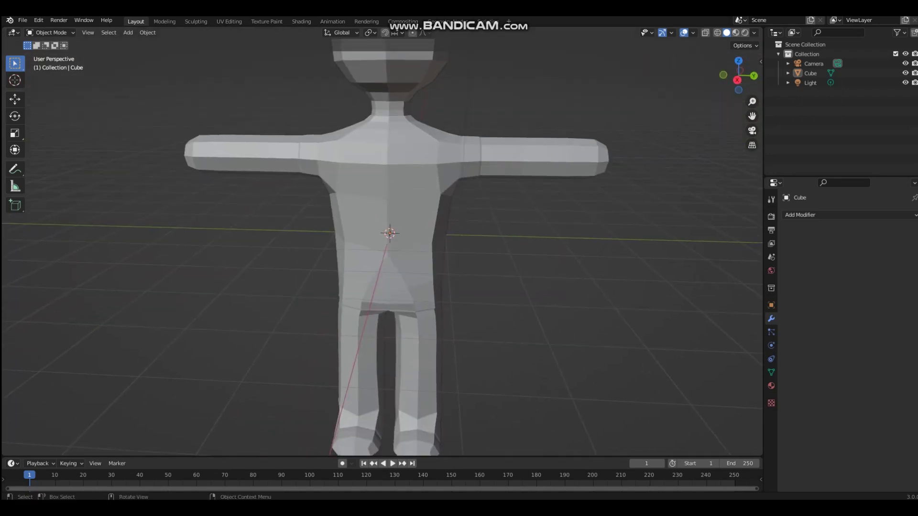
click(737, 79)
scroll(478, 239, up, 2)
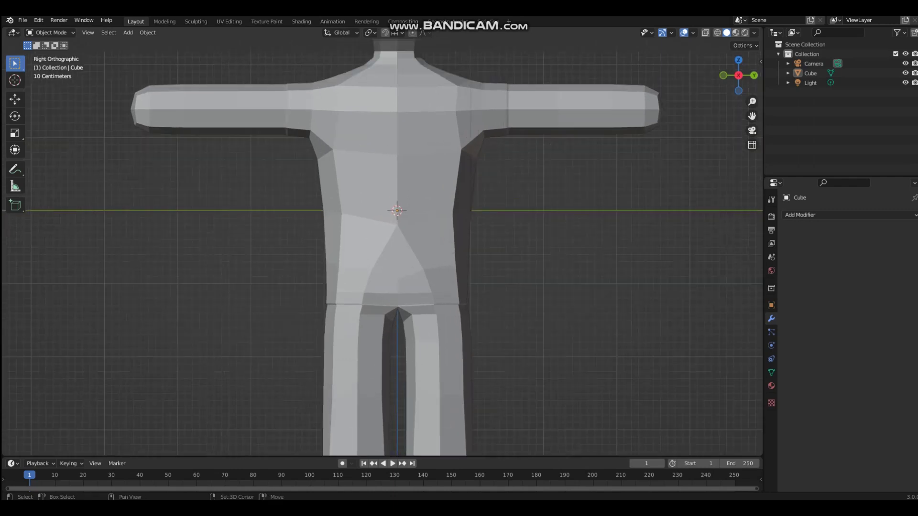
shift+middle_drag(478, 239, 473, 303)
scroll(473, 304, down, 3)
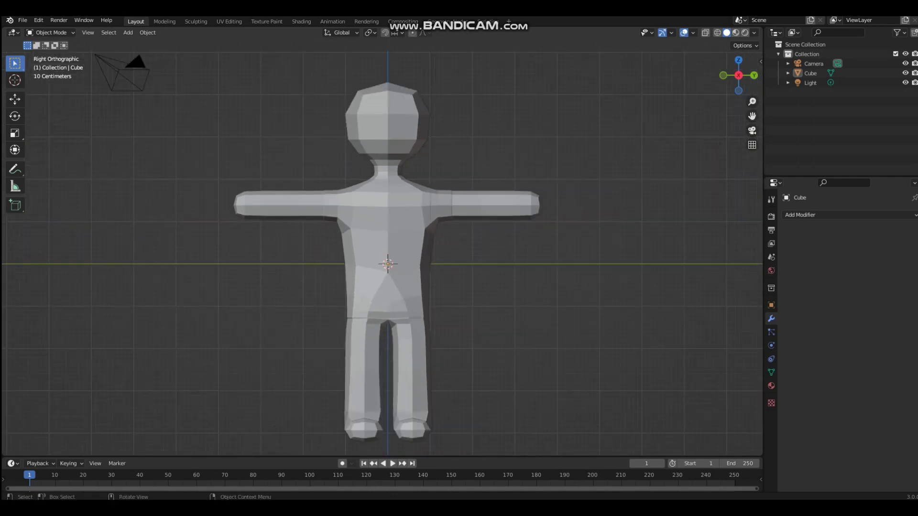
scroll(401, 239, up, 2)
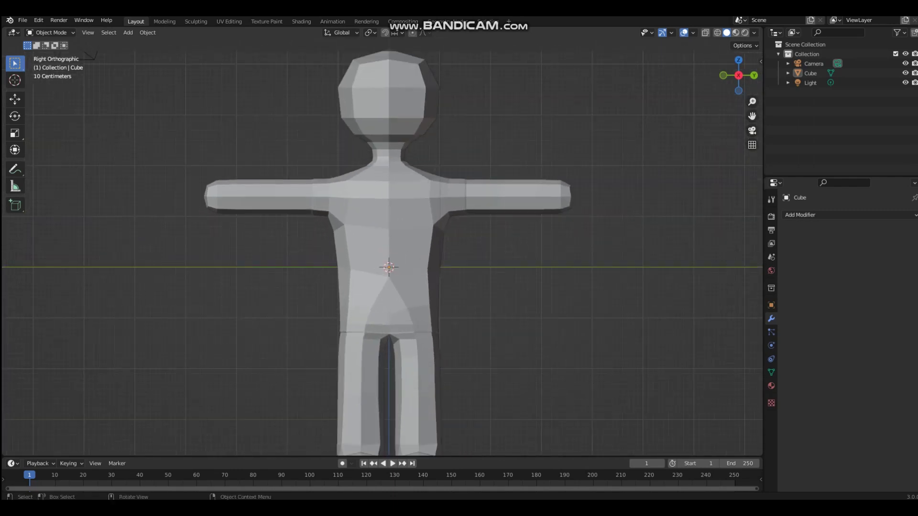
Select the vertex loops at both sleeve edges and the collar of the character in Edit Mode with wireframe shading.
click(402, 239)
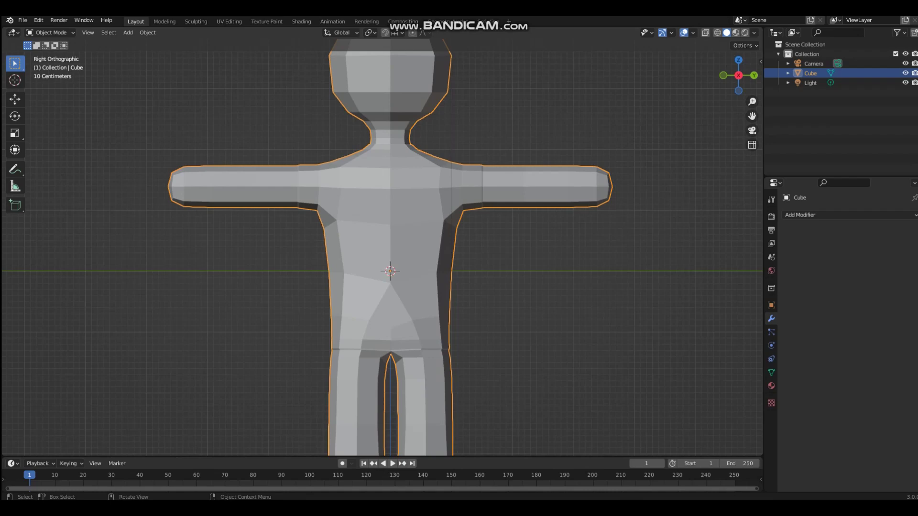
scroll(390, 249, down, 2)
key(Tab)
key(z)
click(246, 138)
scroll(284, 158, up, 5)
scroll(229, 198, up, 2)
drag(238, 119, 277, 400)
shift+middle_drag(399, 93, 326, 138)
drag(316, 134, 351, 455)
shift+middle_drag(114, 158, 620, 342)
scroll(382, 253, up, 2)
scroll(383, 253, up, 1)
drag(160, 242, 588, 276)
Add the vertices along the shirt hem, just above the trouser edge, to the selection.
scroll(588, 276, down, 2)
scroll(588, 276, down, 2)
shift+middle_drag(588, 382, 526, 137)
shift+middle_drag(527, 335, 506, 128)
scroll(506, 127, up, 1)
scroll(383, 253, up, 1)
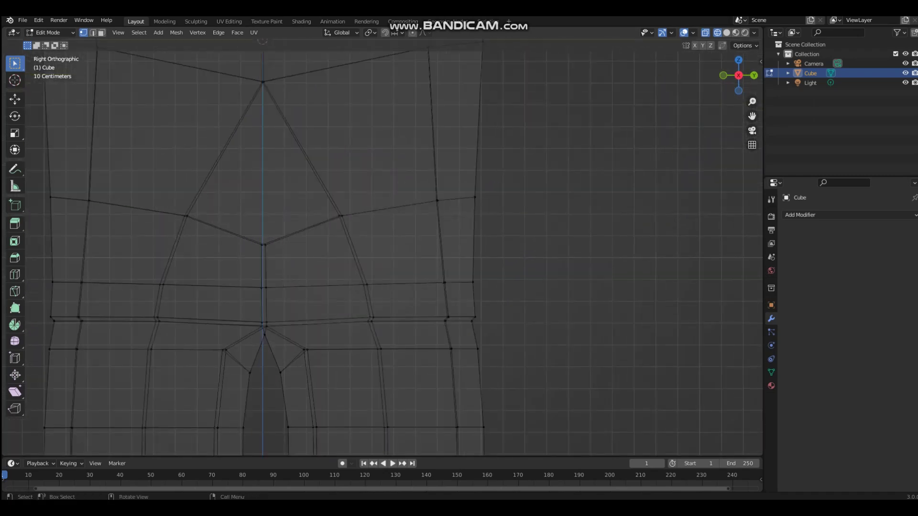
drag(35, 307, 531, 317)
scroll(531, 317, down, 3)
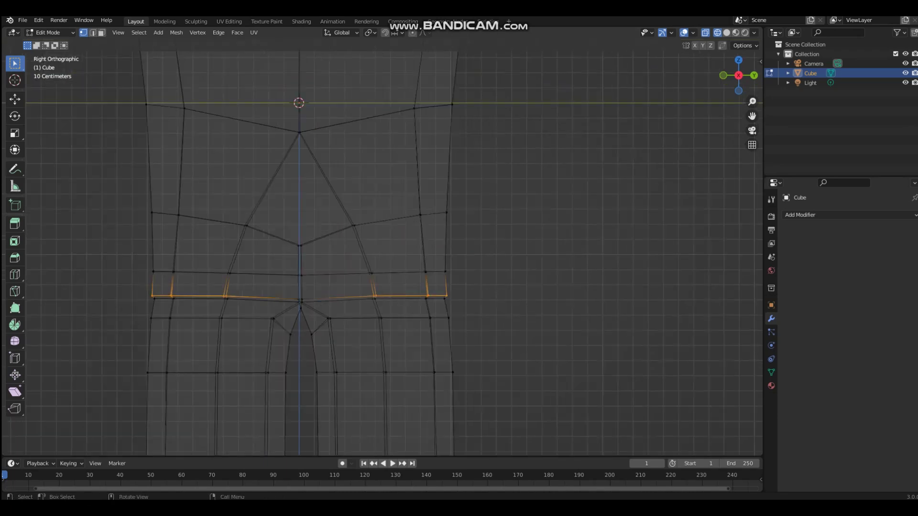
Add the lower torso vertices and the central hem vertices above the crotch to the selection.
drag(153, 211, 498, 287)
scroll(498, 287, down, 3)
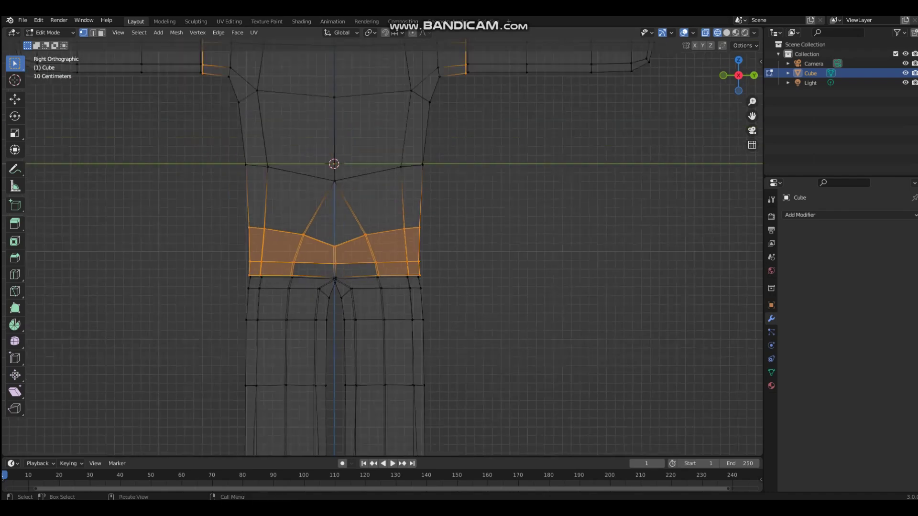
scroll(382, 247, up, 7)
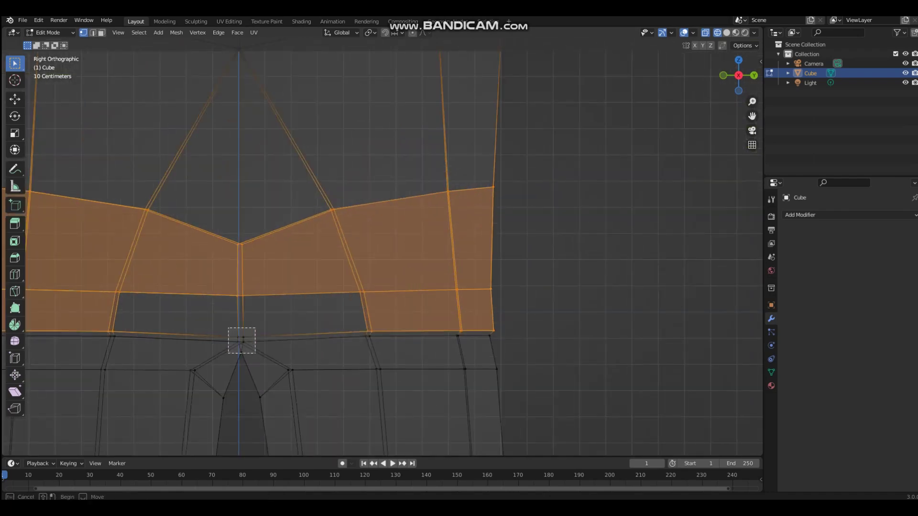
drag(228, 328, 267, 339)
Extend the selection over the torso, chest and shoulders up to the sleeve edges and collar.
scroll(267, 339, down, 6)
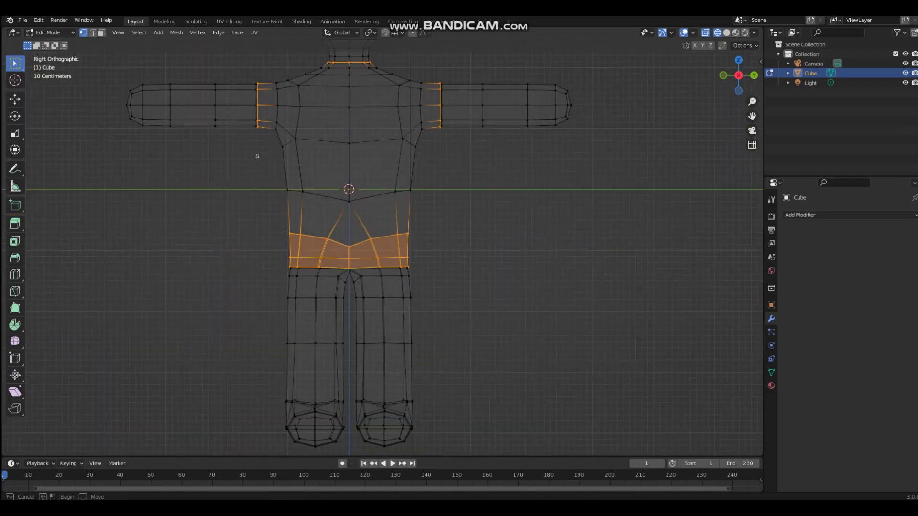
drag(269, 71, 448, 188)
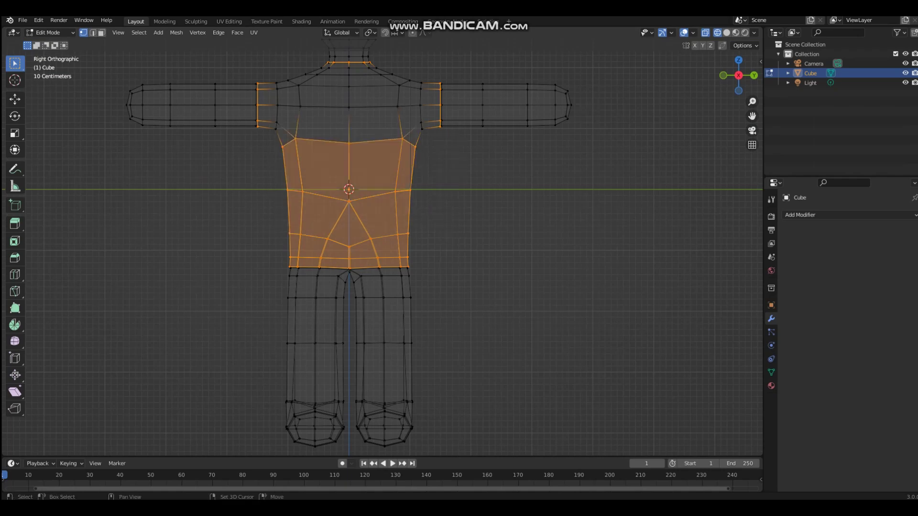
scroll(410, 239, up, 5)
drag(174, 199, 215, 324)
drag(225, 142, 434, 316)
drag(186, 124, 417, 160)
Examine the shirt selection around the torso, sleeves and collar from several angles with solid shading.
scroll(93, 79, down, 5)
scroll(93, 78, up, 5)
scroll(382, 253, down, 5)
scroll(383, 253, up, 5)
scroll(383, 253, down, 6)
scroll(383, 253, up, 2)
mouse_move(417, 191)
middle_down()
mouse_move(399, 206)
mouse_move(354, 208)
mouse_move(432, 268)
middle_up()
key(z)
click(499, 269)
scroll(500, 269, down, 1)
mouse_move(500, 270)
middle_down()
mouse_move(529, 254)
mouse_move(645, 241)
middle_up()
middle_drag(539, 51, 444, 77)
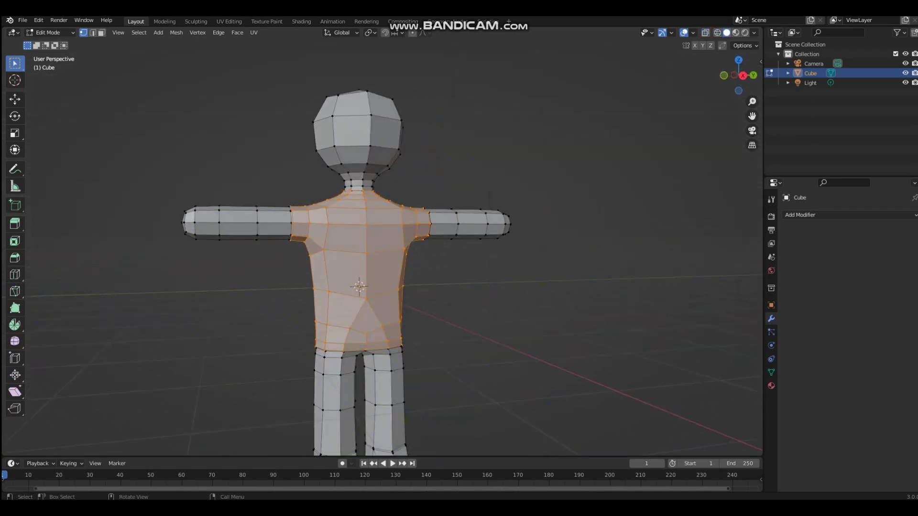
Separate the selected shirt geometry from the body into its own mesh and select it in Object Mode.
key(p)
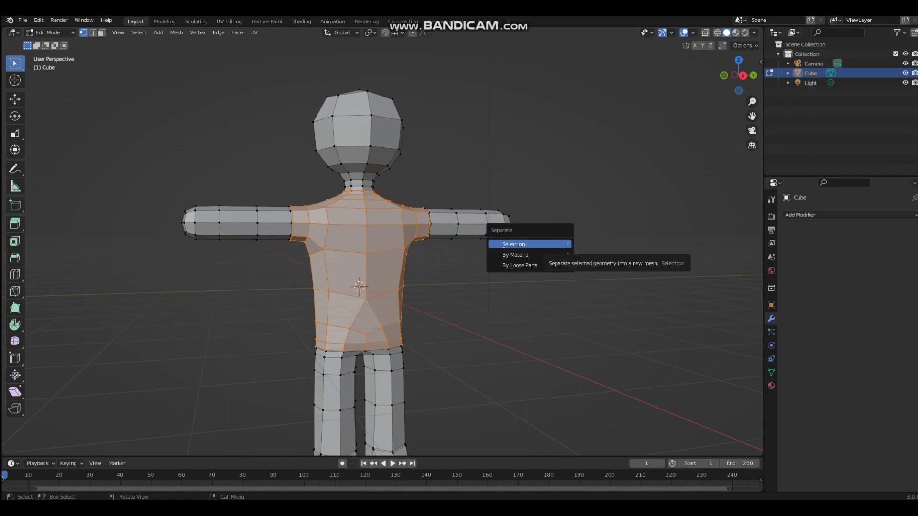
key(Return)
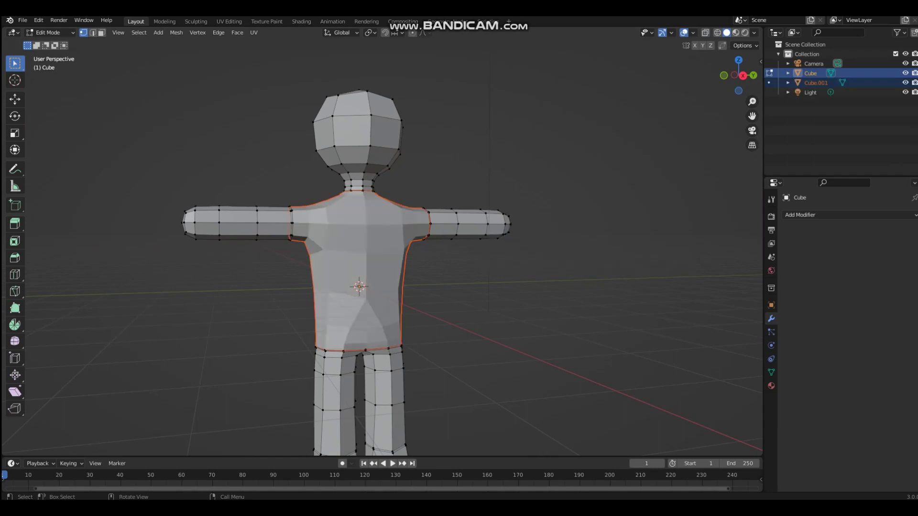
key(grave)
key(Escape)
key(Tab)
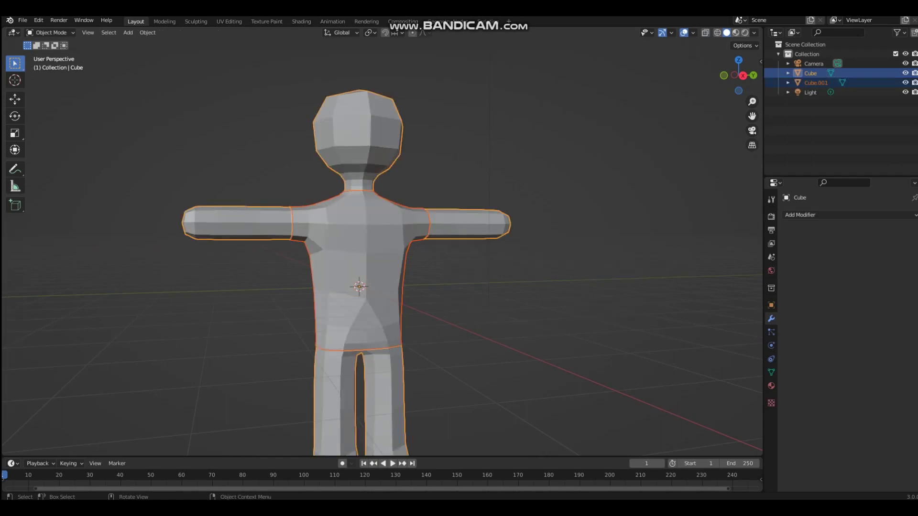
click(538, 273)
click(377, 268)
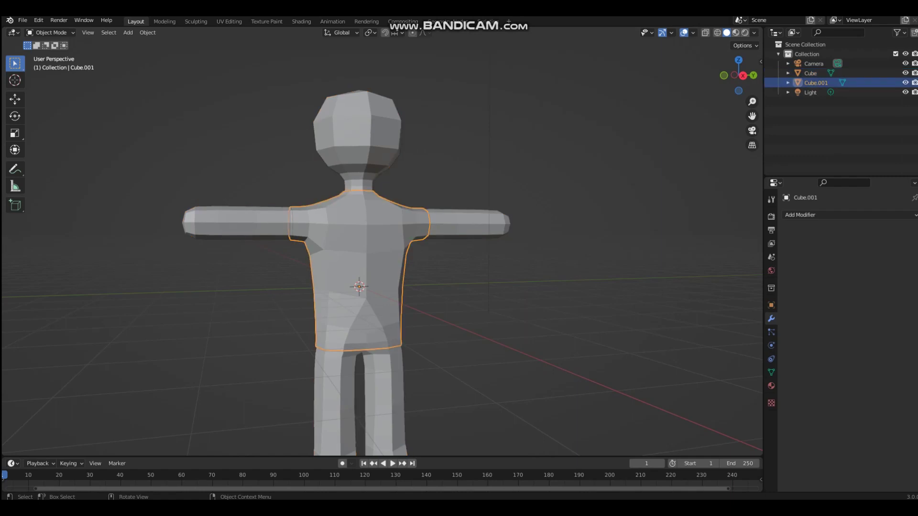
Check that the shirt and the body can be selected as separate objects, ending with the shirt selected.
click(455, 224)
click(526, 272)
click(377, 268)
click(454, 225)
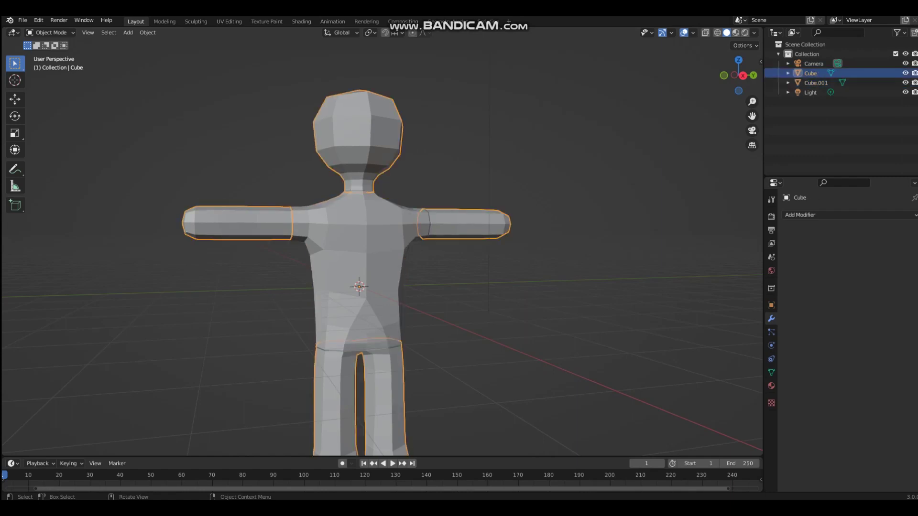
scroll(383, 249, down, 1)
scroll(382, 249, down, 1)
middle_drag(383, 249, 363, 254)
click(363, 258)
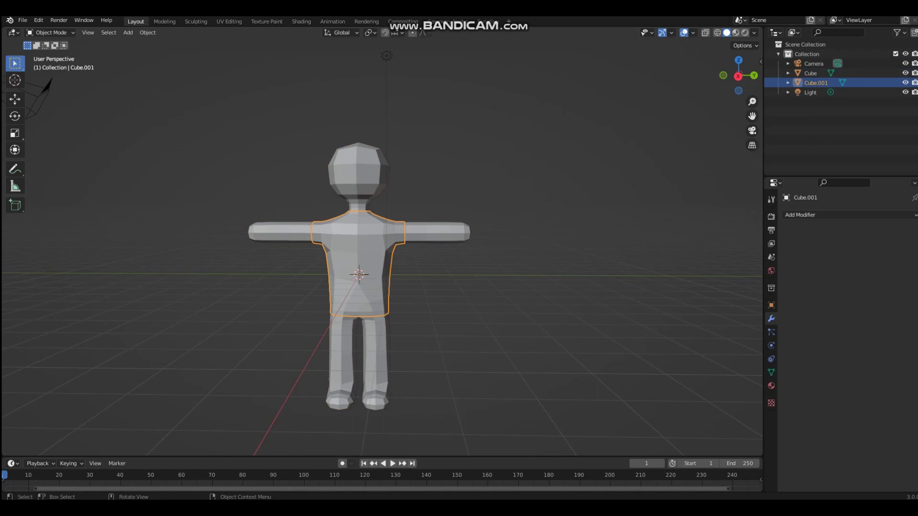
click(426, 231)
click(430, 273)
click(368, 261)
Switch the viewport to Material Preview shading and open the shirt's material settings.
key(z)
click(641, 299)
key(z)
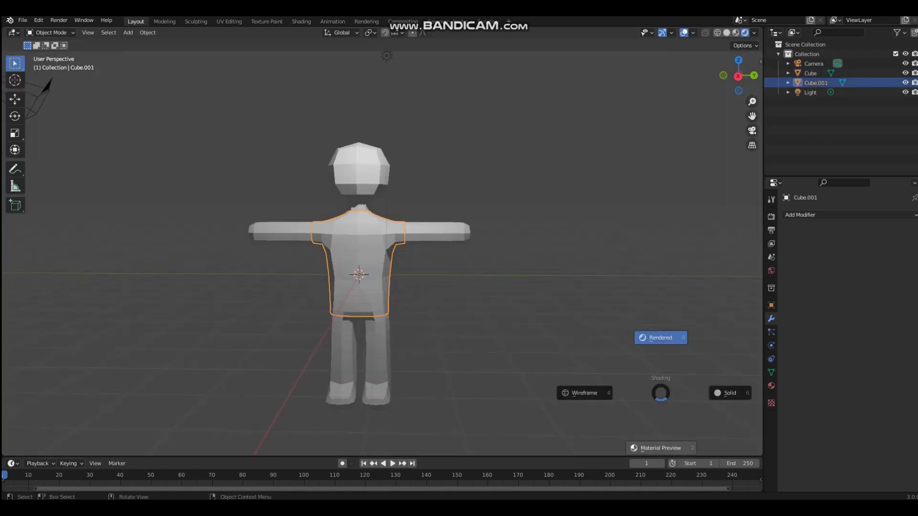
click(662, 446)
scroll(359, 254, up, 3)
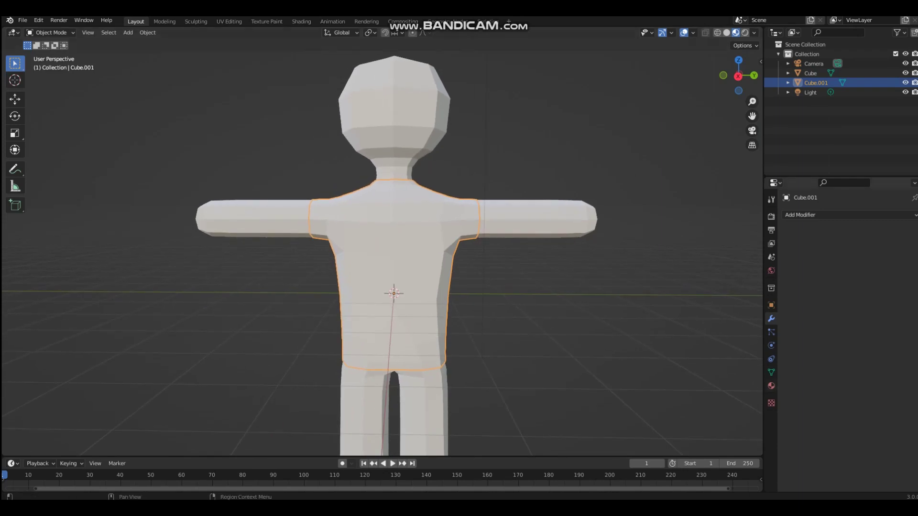
click(771, 385)
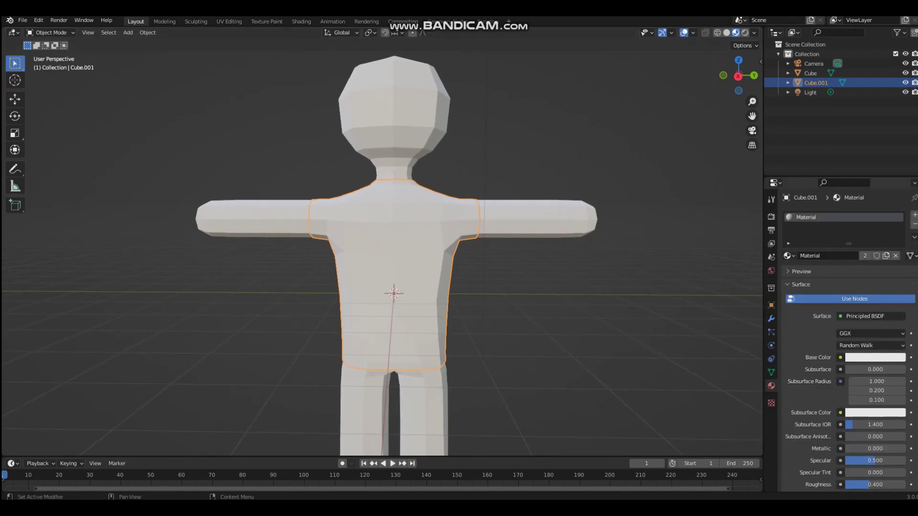
click(874, 358)
drag(858, 280, 857, 288)
key(ctrl+z)
Give the shirt its own copy of the material with a fully saturated red base color and a roughness of 1.000.
click(875, 358)
drag(859, 282, 856, 291)
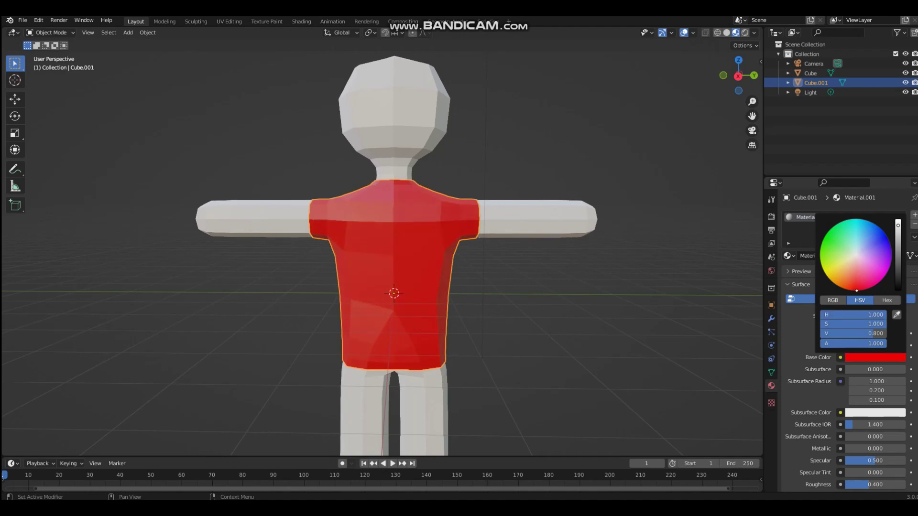
scroll(387, 273, down, 3)
shift+middle_drag(387, 272, 381, 208)
scroll(381, 208, up, 4)
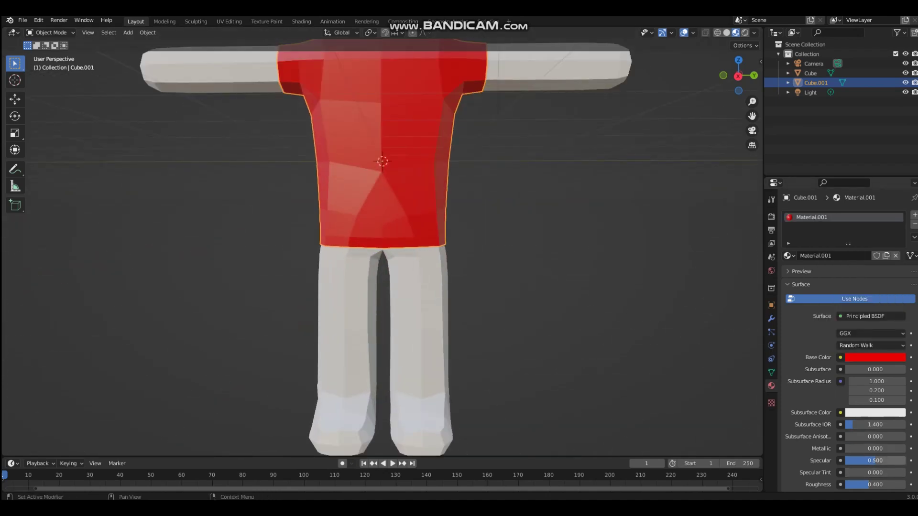
drag(868, 485, 907, 485)
scroll(387, 247, down, 5)
middle_drag(387, 248, 427, 277)
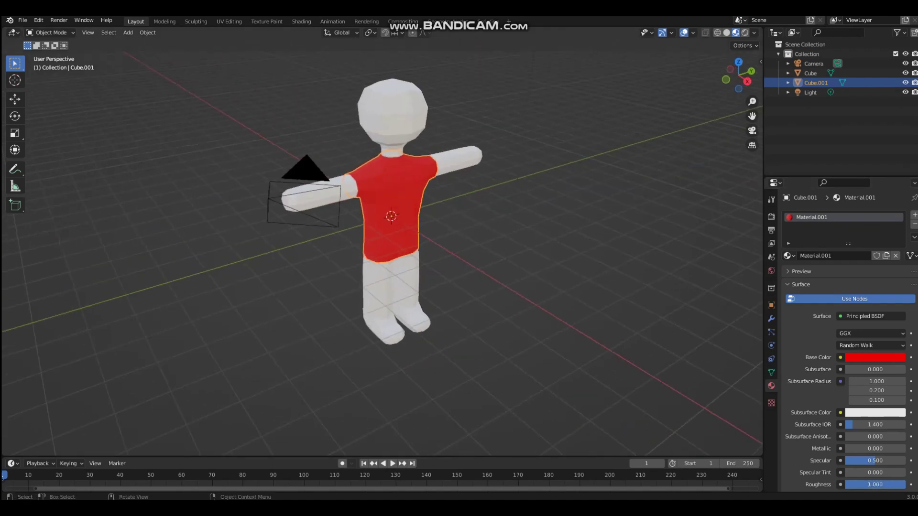
Show the character in the right orthographic view and open the body mesh in Edit Mode.
click(747, 81)
click(400, 287)
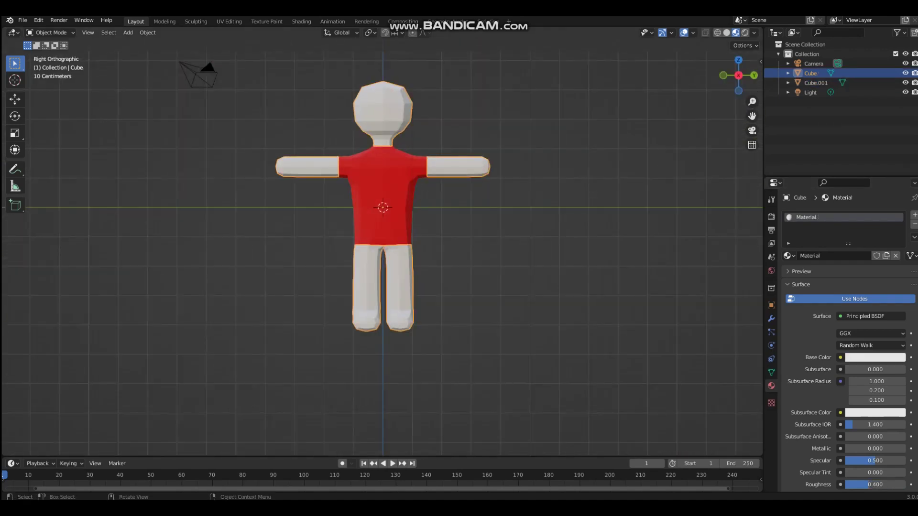
scroll(400, 287, up, 2)
scroll(382, 248, up, 2)
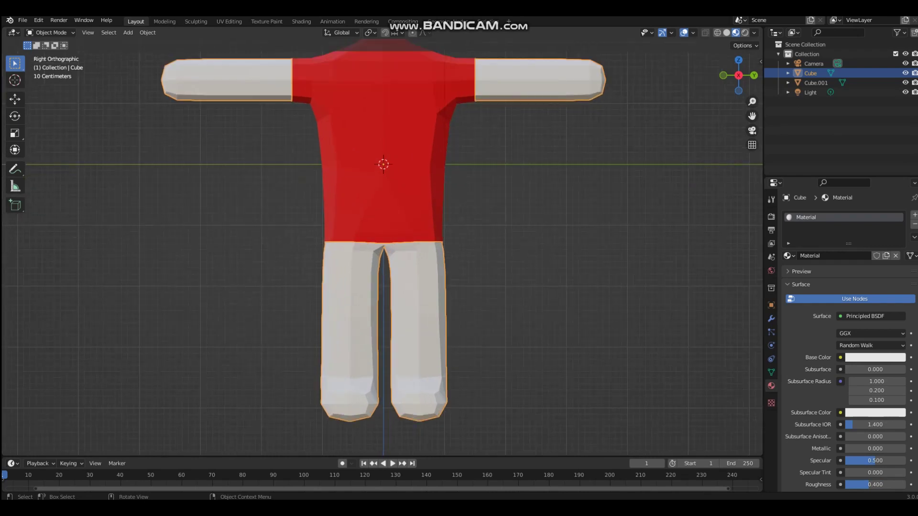
key(Tab)
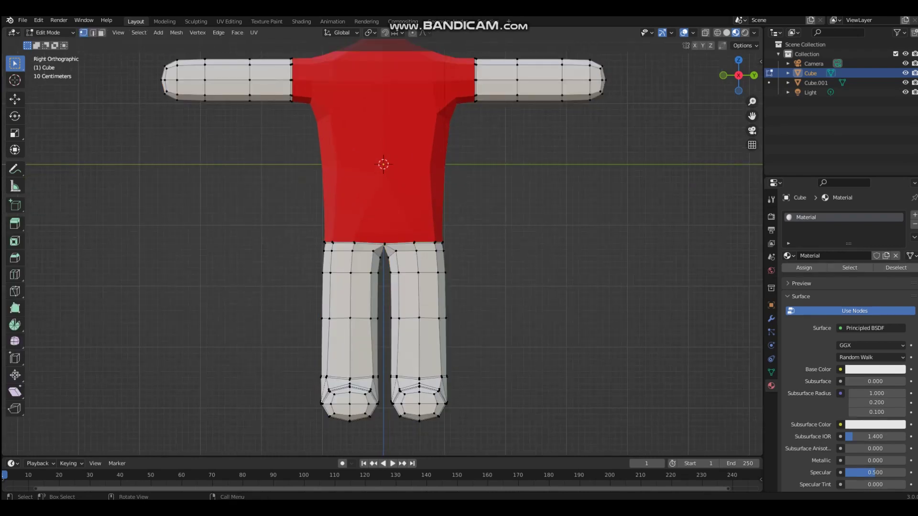
Select the body's upper leg vertices from the waist edge down to mid-leg, through the mesh in wireframe.
scroll(385, 241, up, 2)
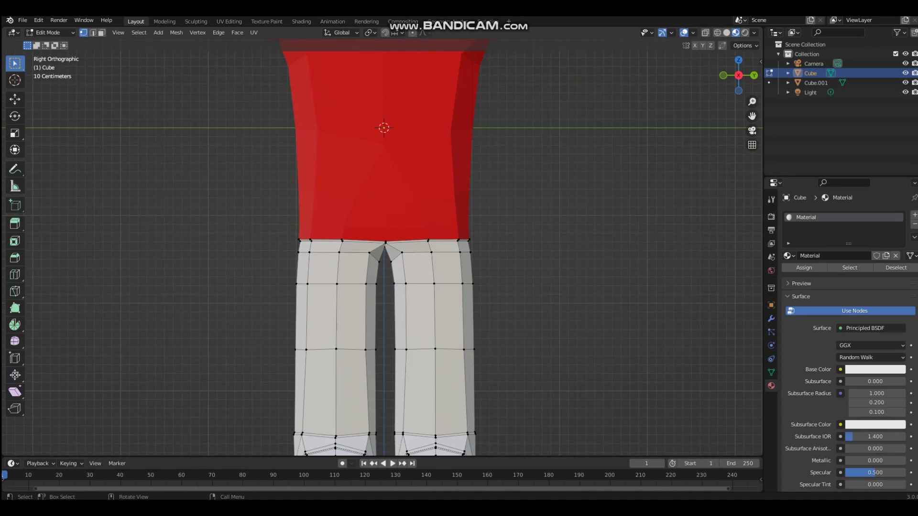
key(z)
key(4)
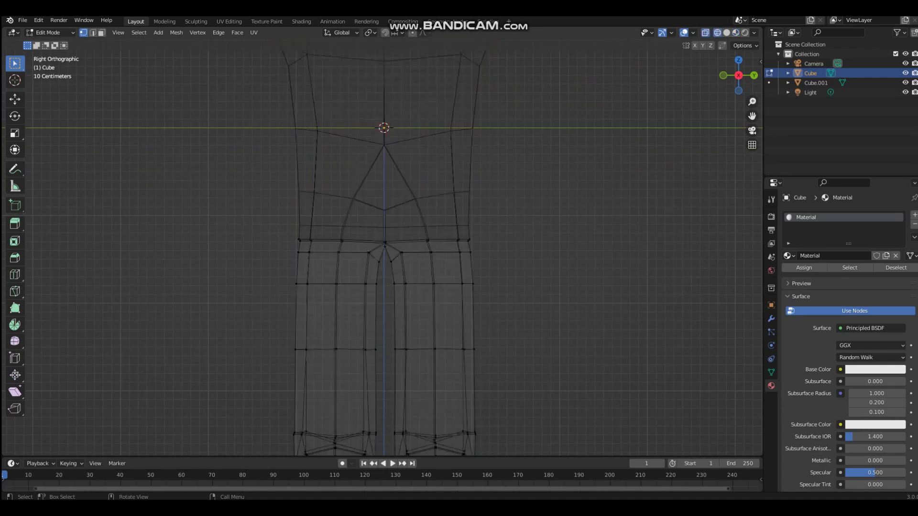
key(Tab)
key(Tab)
drag(208, 188, 462, 409)
scroll(462, 410, down, 2)
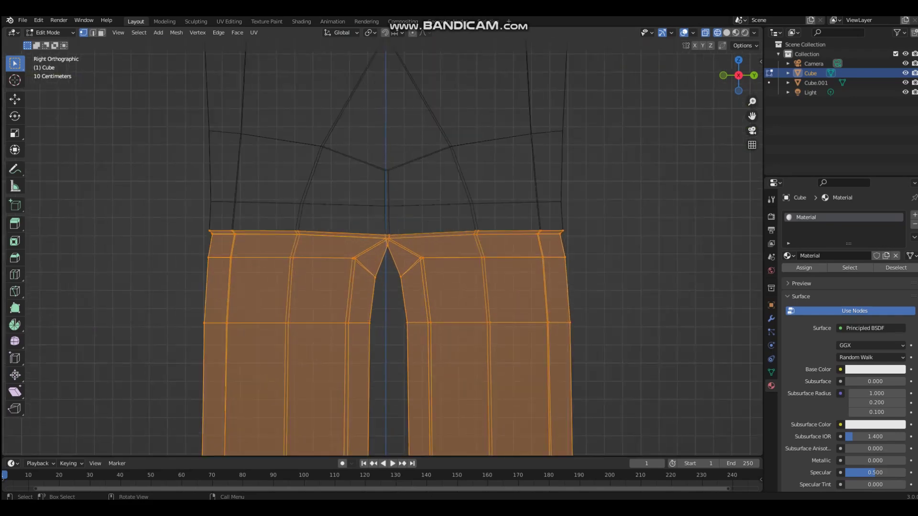
Separate the selected upper leg geometry into its own shorts mesh and select it in Object Mode.
key(p)
click(564, 320)
key(Tab)
click(454, 302)
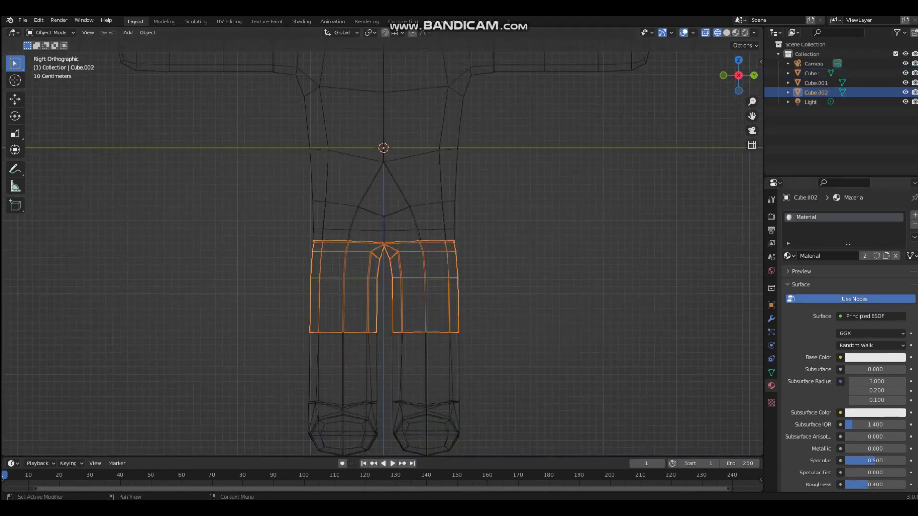
Preview the shorts in Rendered shading, then display the whole character in Material Preview.
click(875, 357)
right_click(577, 254)
click(578, 254)
click(648, 221)
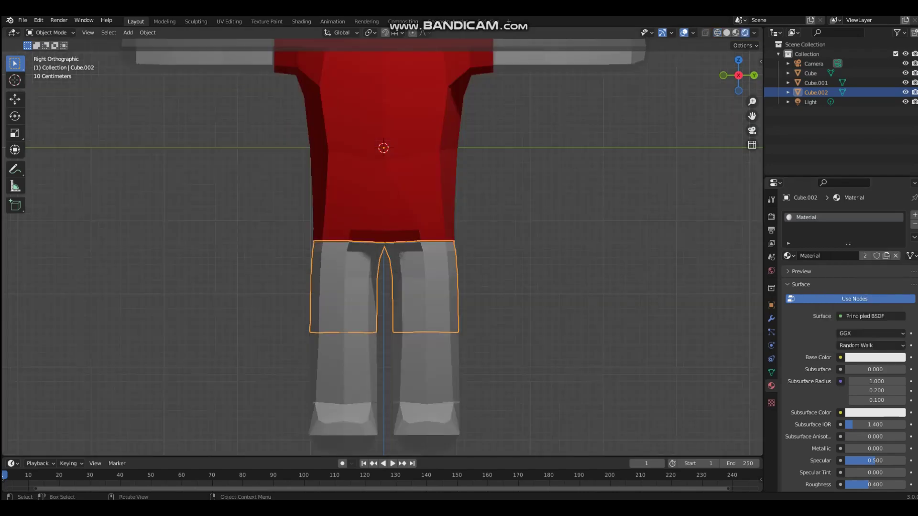
scroll(382, 239, down, 6)
scroll(382, 239, up, 7)
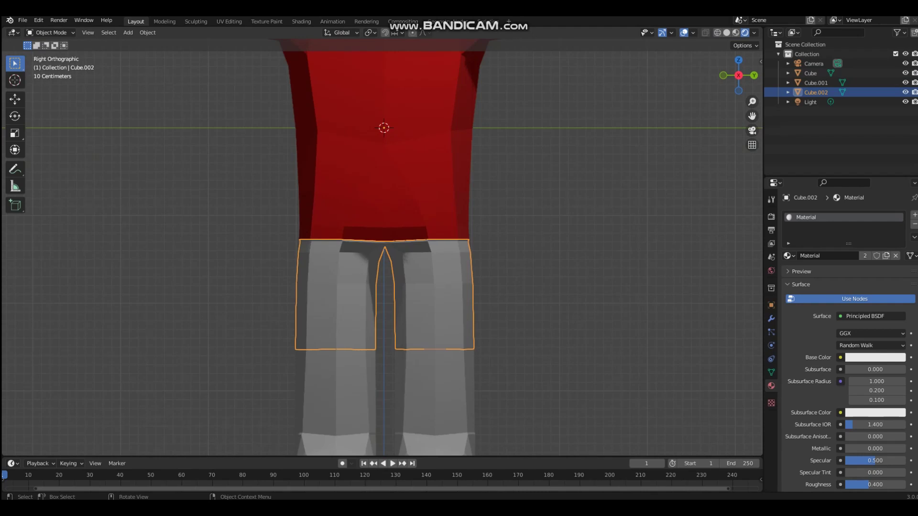
click(553, 284)
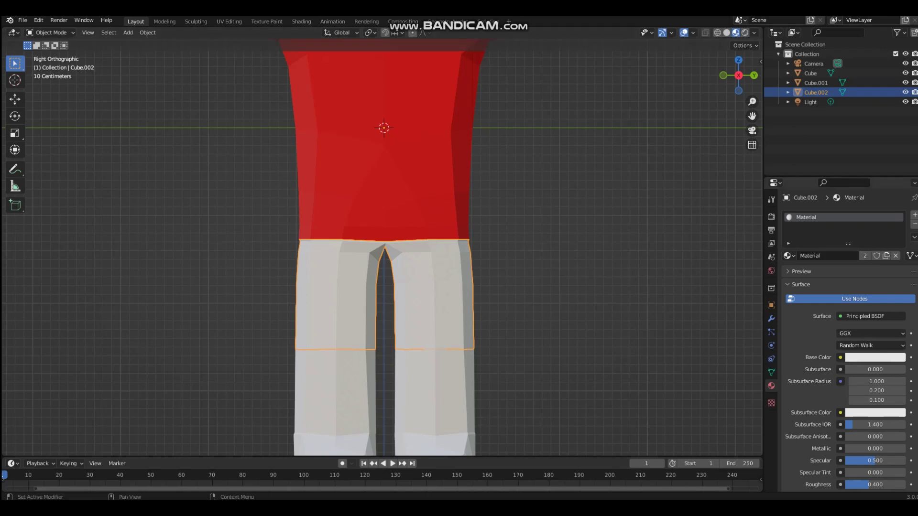
scroll(382, 248, down, 6)
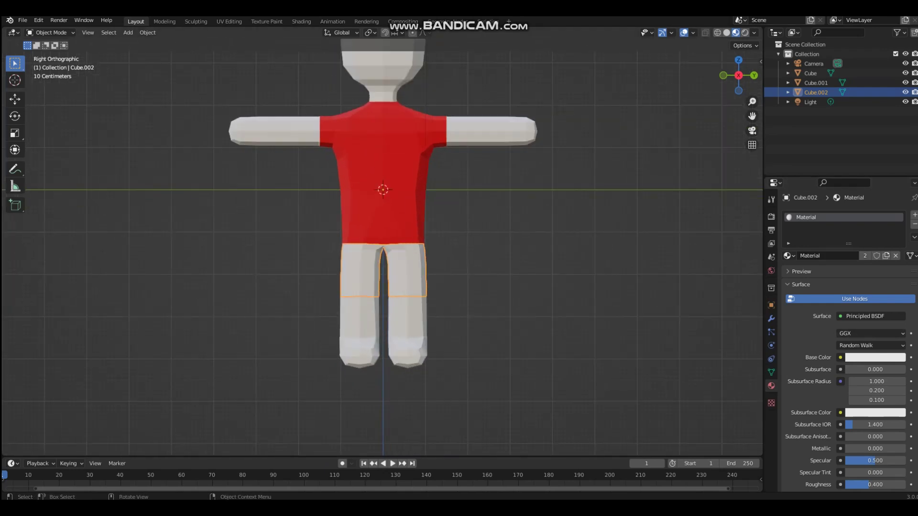
scroll(382, 247, down, 1)
click(875, 357)
drag(855, 255, 880, 250)
key(ctrl+z)
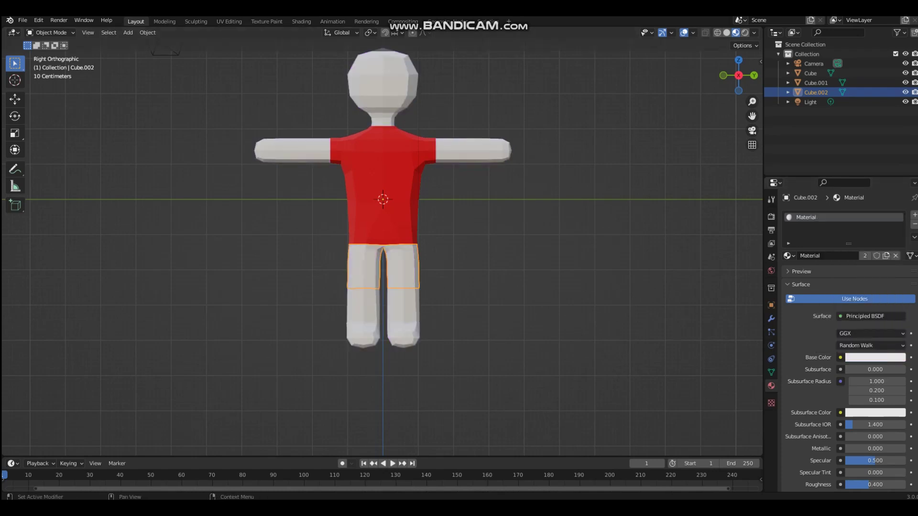
Give the shorts their own copy of the material with a saturated blue base color and increase its roughness.
click(865, 256)
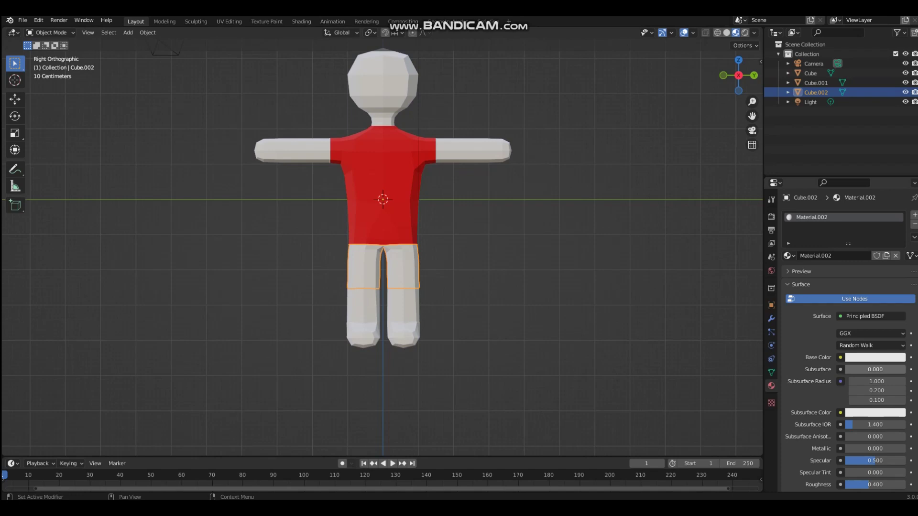
click(875, 358)
mouse_move(856, 254)
mouse_down()
mouse_move(844, 272)
mouse_move(874, 224)
mouse_up()
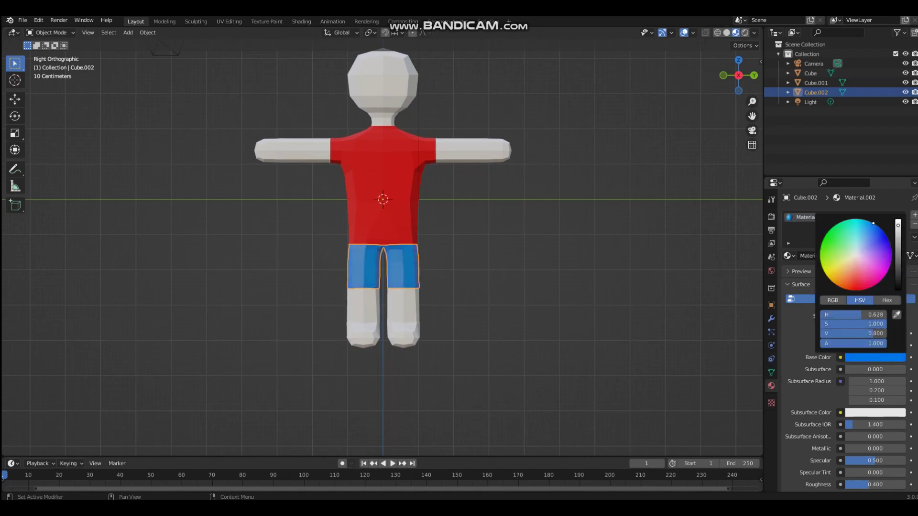
scroll(849, 339, down, 5)
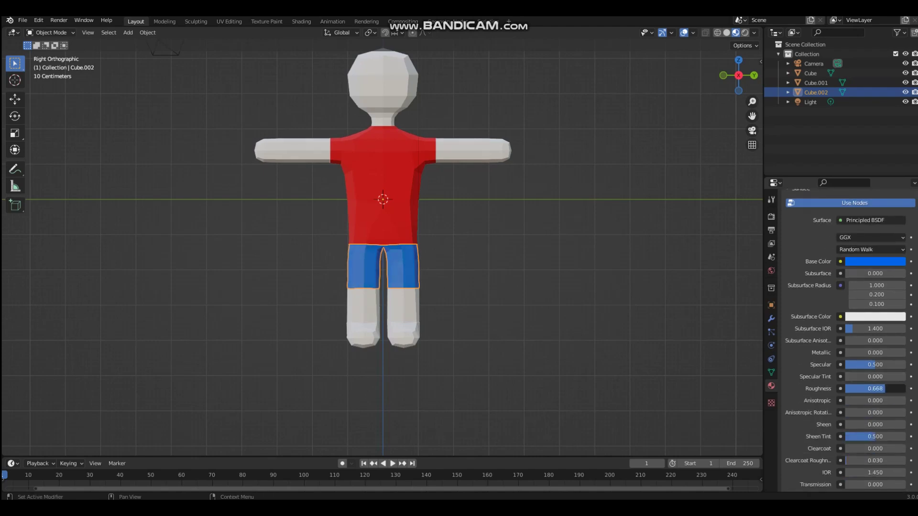
drag(869, 389, 906, 388)
Select all foot vertices below the ankle edges of the body mesh, using wireframe shading in Edit Mode.
click(404, 313)
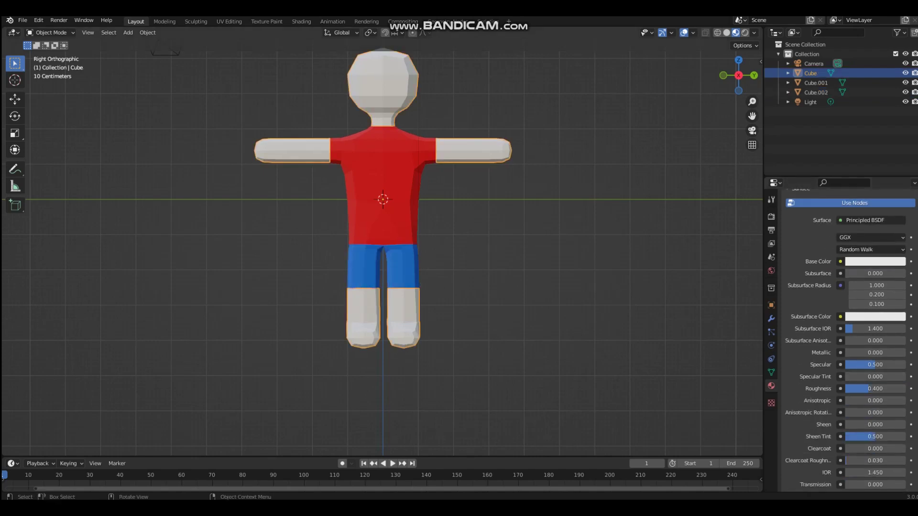
scroll(382, 248, up, 4)
shift+middle_drag(479, 399, 455, 251)
key(z)
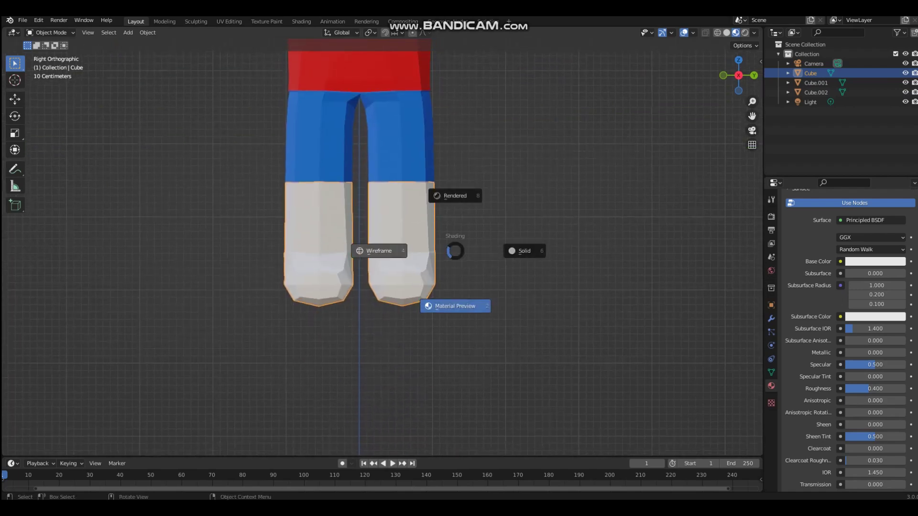
click(379, 251)
scroll(379, 251, up, 3)
key(Tab)
drag(177, 235, 533, 375)
Separate the selected foot geometry into its own shoe mesh and select it in Object Mode.
key(p)
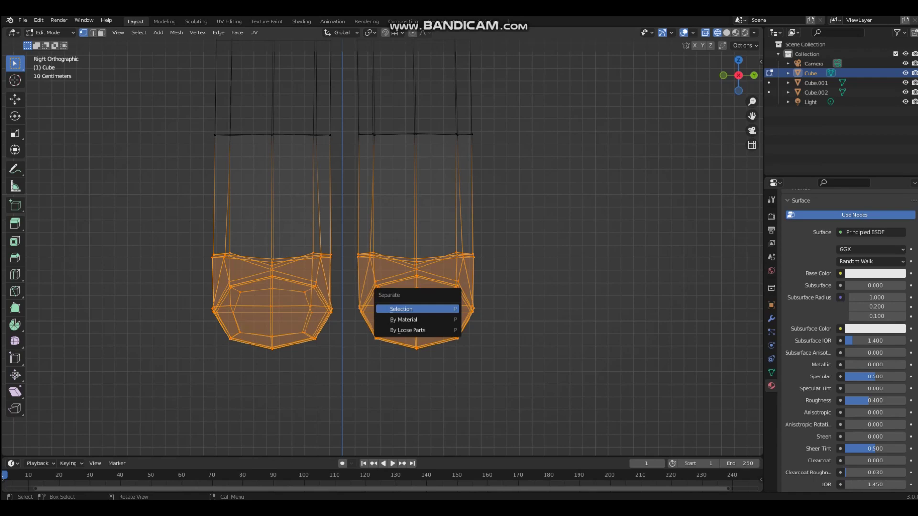
click(406, 309)
key(Tab)
click(816, 101)
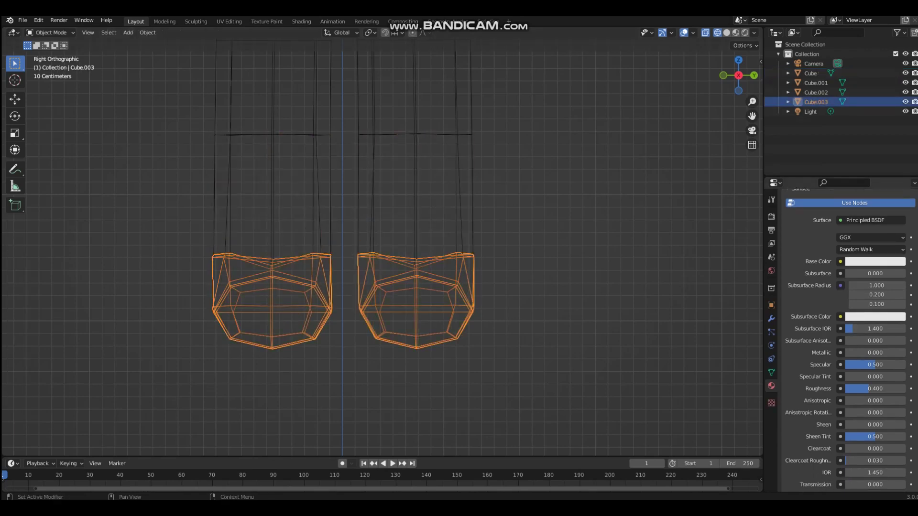
Show the shoes in Material Preview, set their base color to near black and increase the roughness to about 0.93.
key(x)
key(z)
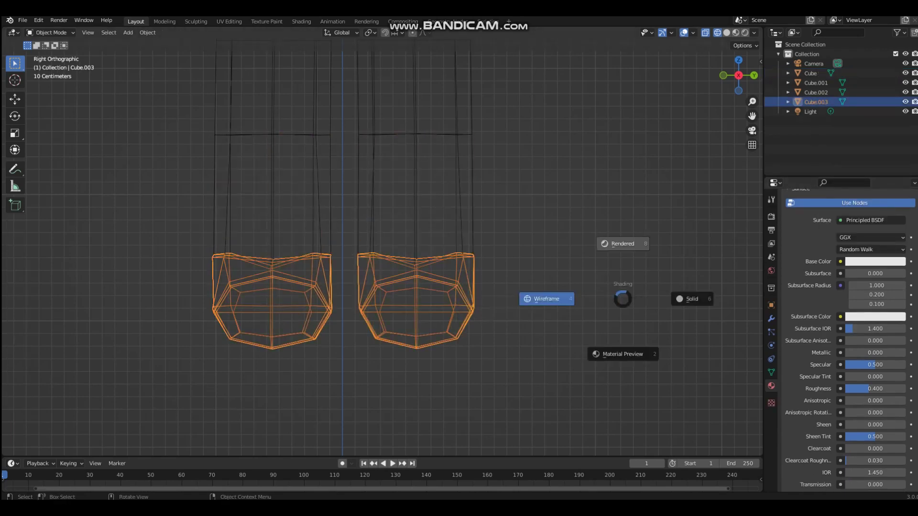
click(623, 354)
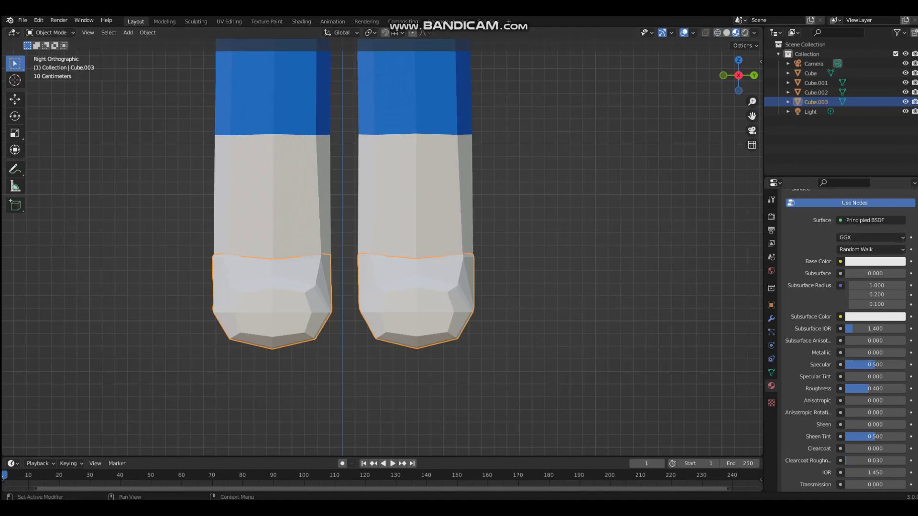
scroll(861, 258, up, 5)
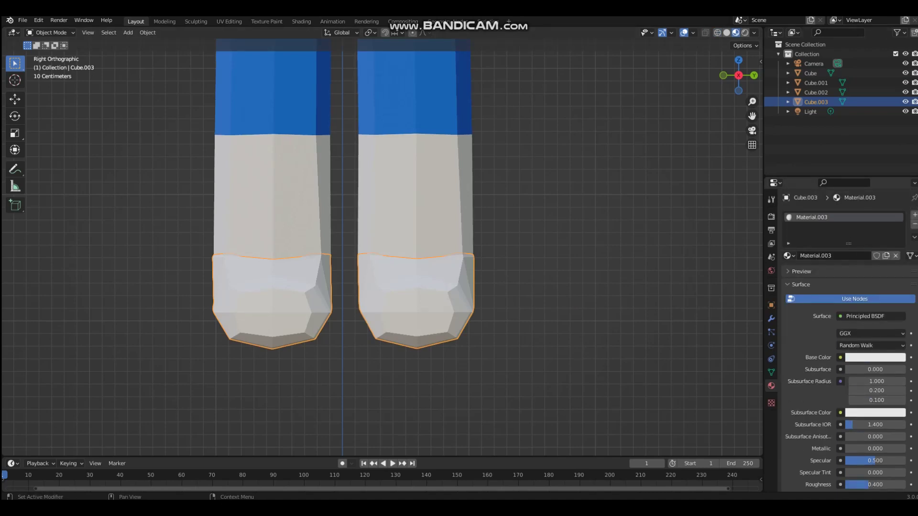
click(875, 358)
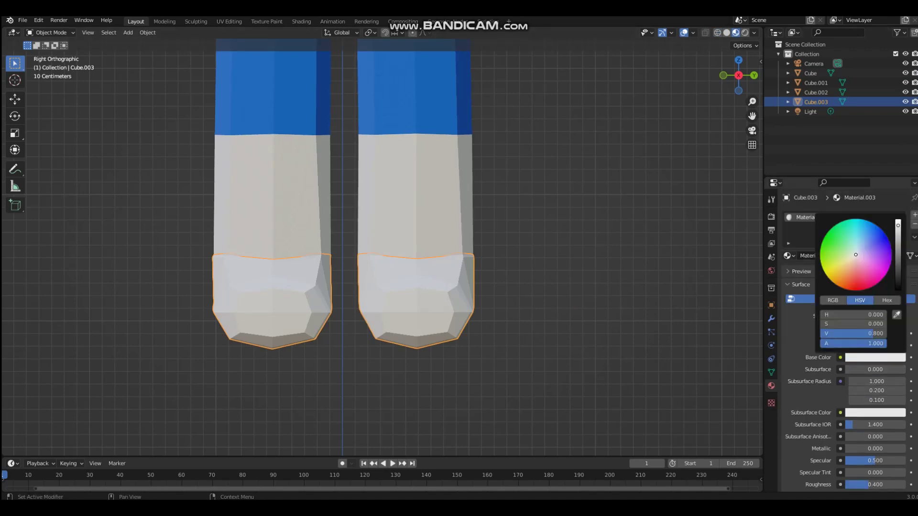
drag(898, 239, 897, 289)
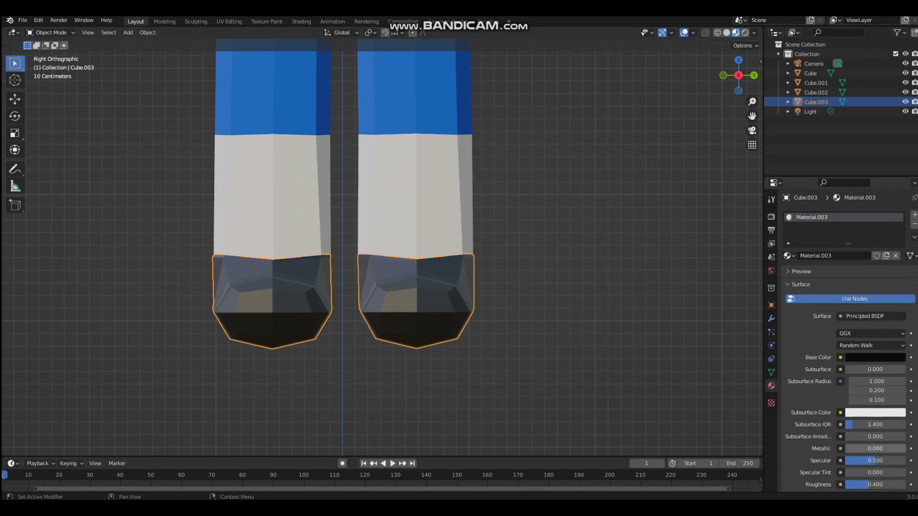
drag(869, 485, 904, 485)
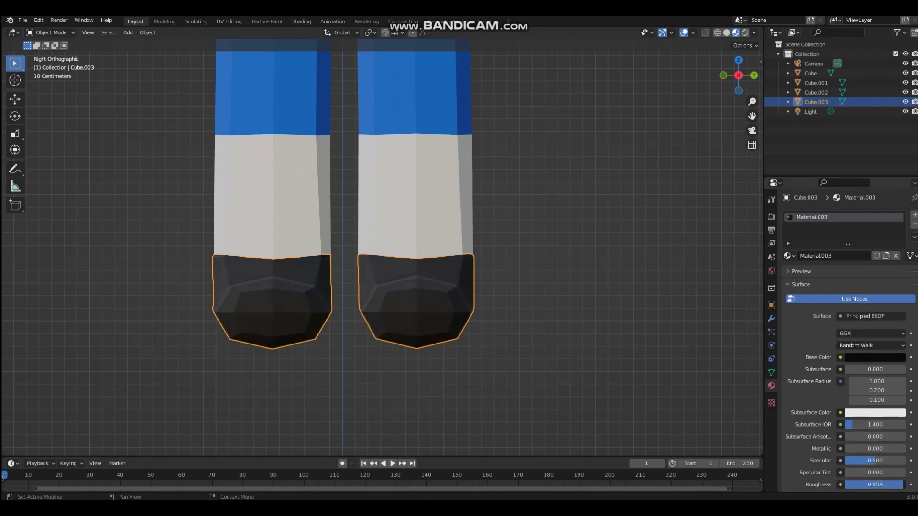
Deselect the shoes and examine the colored character from the feet up to the head.
scroll(469, 258, down, 1)
middle_drag(468, 258, 402, 273)
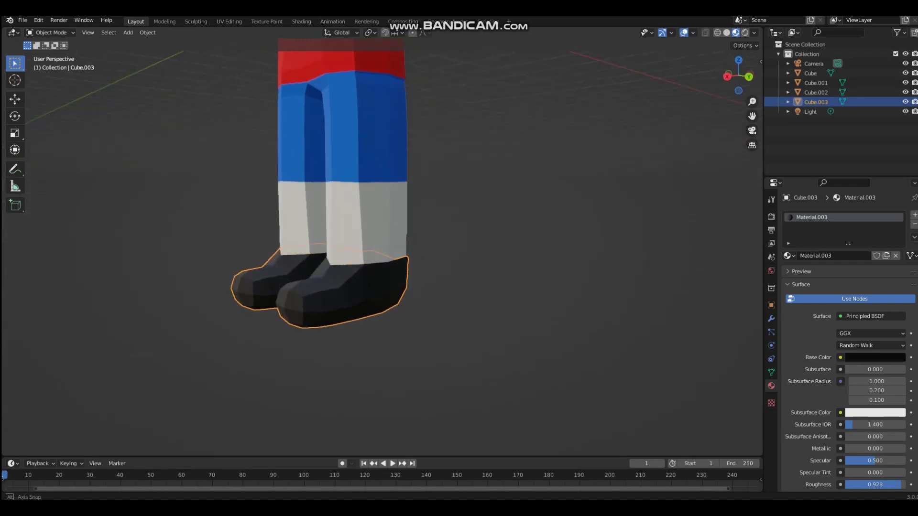
scroll(402, 275, down, 2)
middle_drag(471, 205, 521, 193)
scroll(521, 193, down, 2)
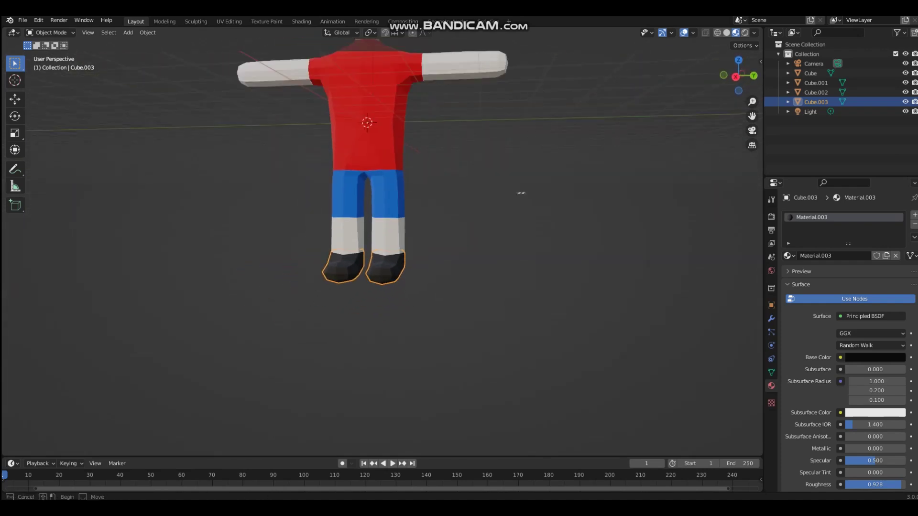
click(521, 192)
scroll(521, 192, down, 3)
scroll(383, 241, up, 2)
scroll(382, 242, down, 3)
scroll(383, 242, up, 6)
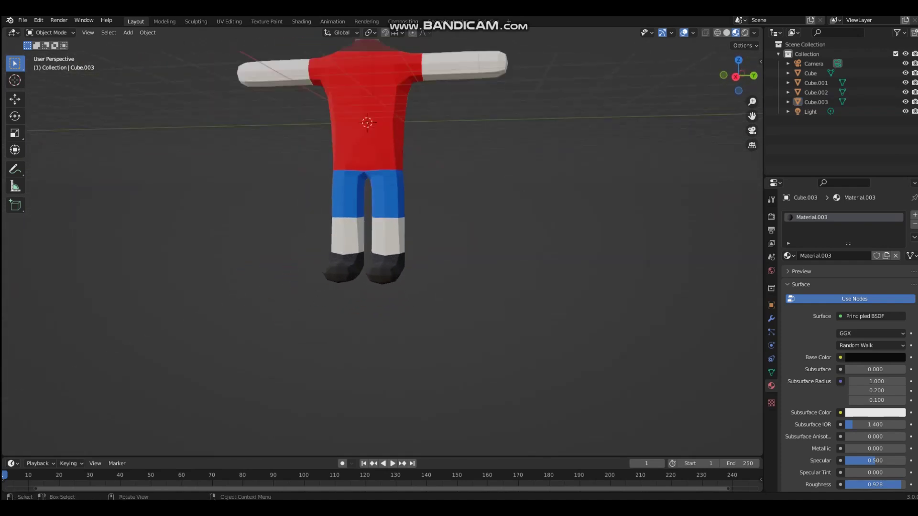
shift+middle_drag(383, 192, 399, 370)
scroll(399, 371, down, 1)
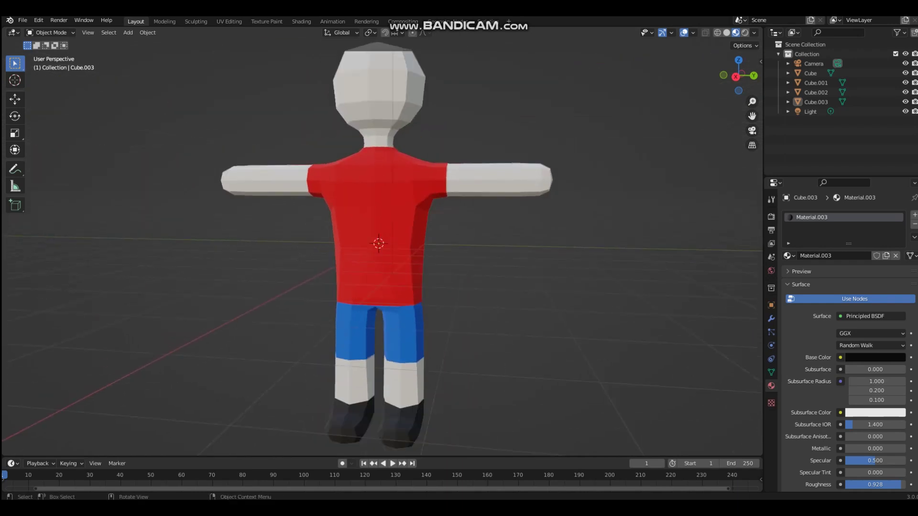
In Edit Mode on the body mesh, select the head faces on the top, sides and back that form the hair.
click(380, 91)
shift+middle_drag(380, 91, 372, 255)
scroll(391, 178, up, 2)
key(Tab)
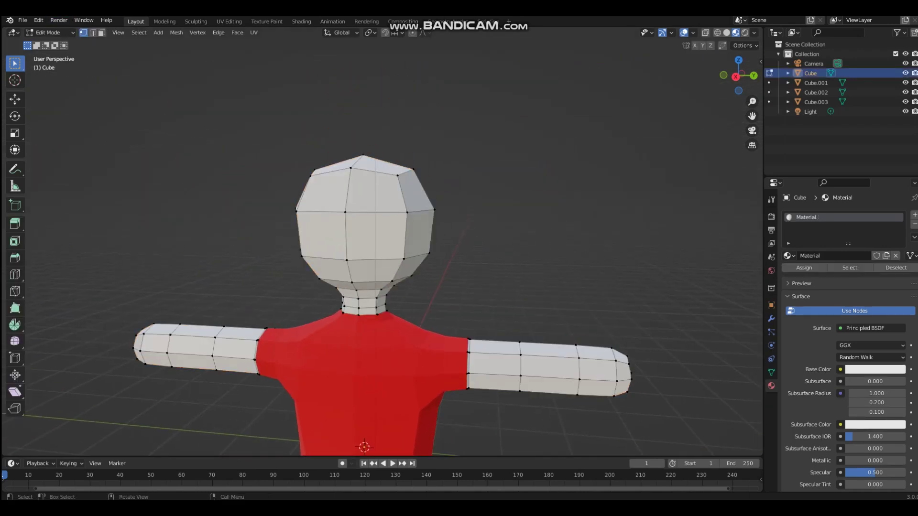
middle_drag(402, 241, 389, 306)
shift+drag(405, 222, 318, 254)
middle_drag(318, 254, 442, 221)
shift+drag(374, 186, 454, 270)
middle_drag(454, 271, 500, 277)
middle_drag(411, 287, 420, 306)
middle_drag(318, 249, 423, 243)
mouse_move(373, 196)
shift+mouse_down()
mouse_move(394, 247)
mouse_move(414, 252)
shift+mouse_up()
middle_drag(415, 251, 569, 257)
shift+click(397, 204)
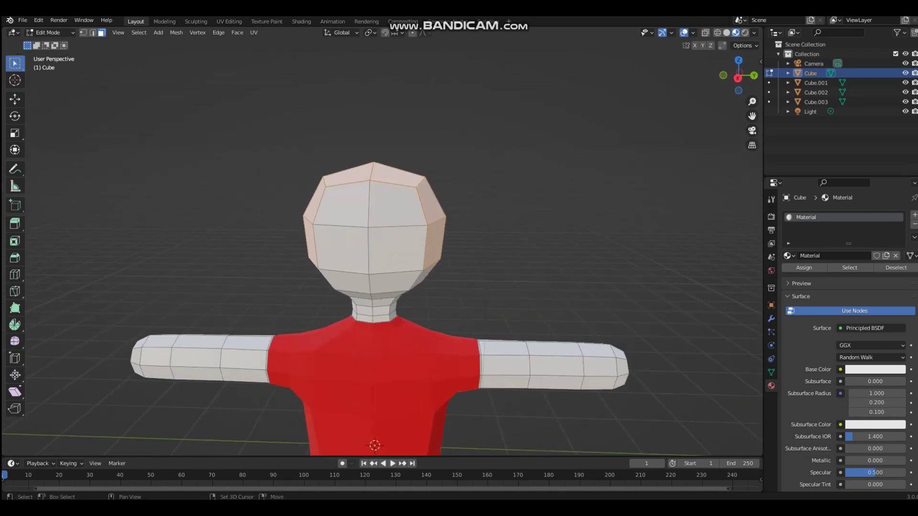
Extrude the selected hair faces as a new region on the head.
scroll(398, 205, down, 2)
mouse_move(397, 206)
middle_down()
mouse_move(351, 223)
mouse_move(392, 214)
middle_up()
scroll(392, 214, up, 2)
key(g)
key(z)
key(z)
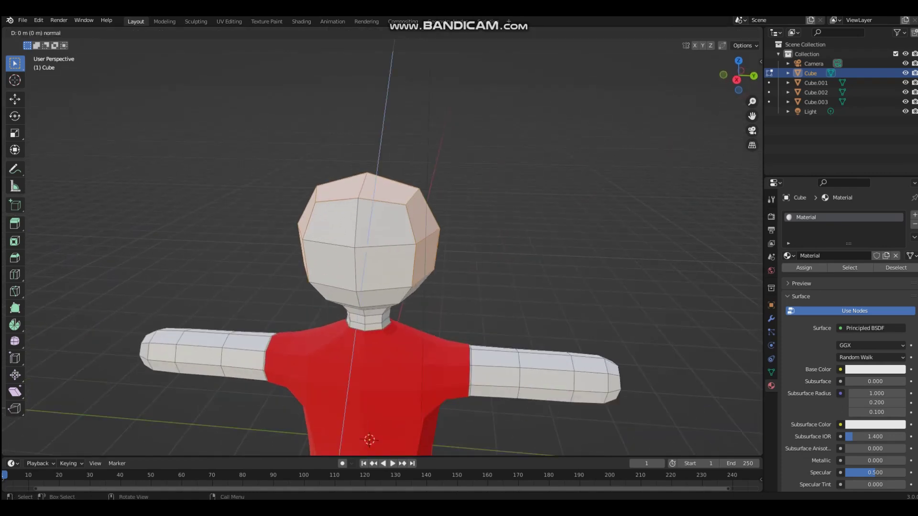
click(543, 237)
Move the extruded hair region slightly upward and toward the back of the head in the back orthographic view, then check its shape in Object Mode.
key(ctrl+KP_1)
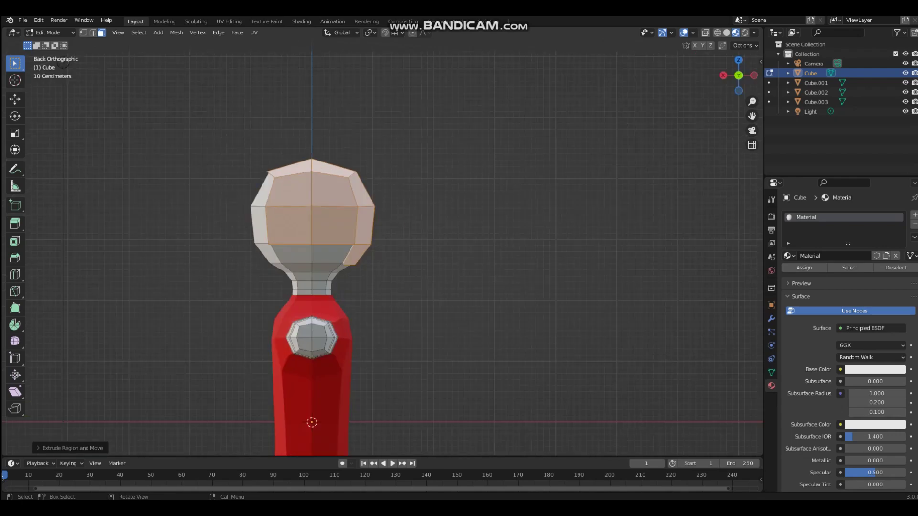
scroll(383, 258, up, 5)
scroll(339, 258, up, 3)
key(g)
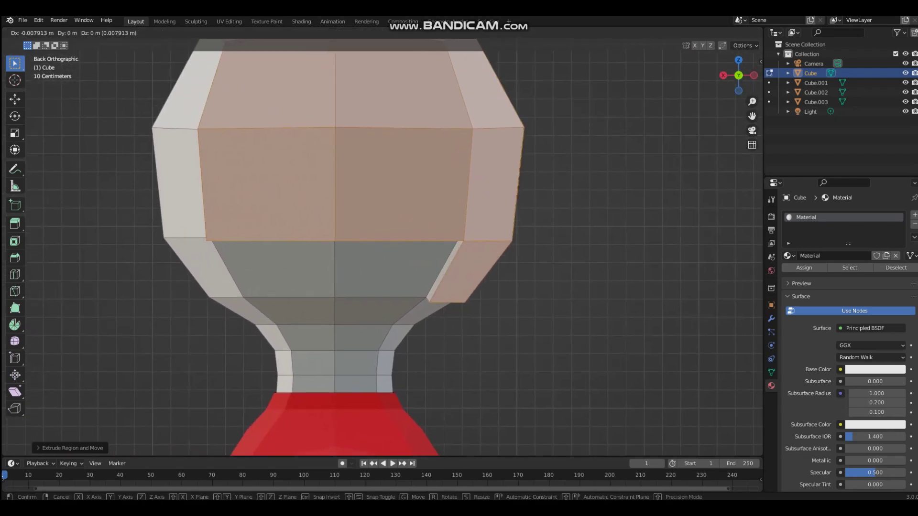
key(Return)
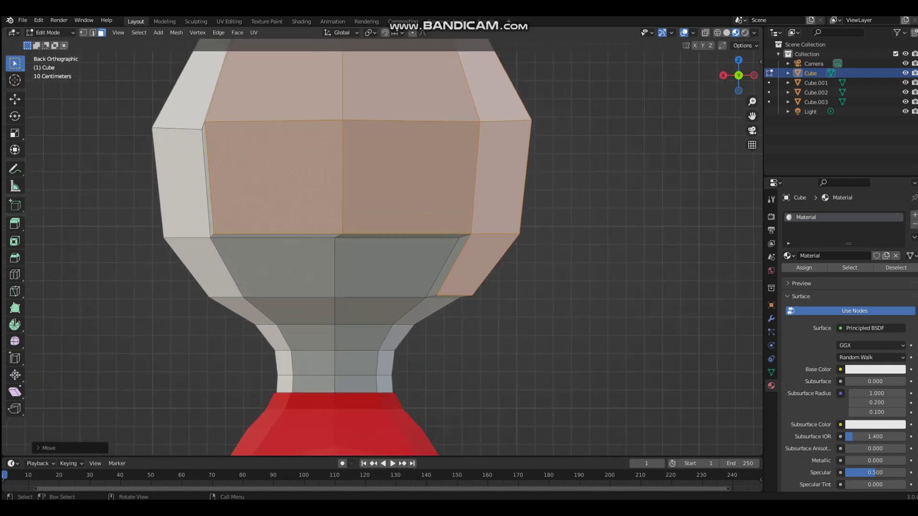
key(g)
key(Return)
key(Tab)
scroll(383, 248, down, 1)
middle_drag(382, 239, 440, 272)
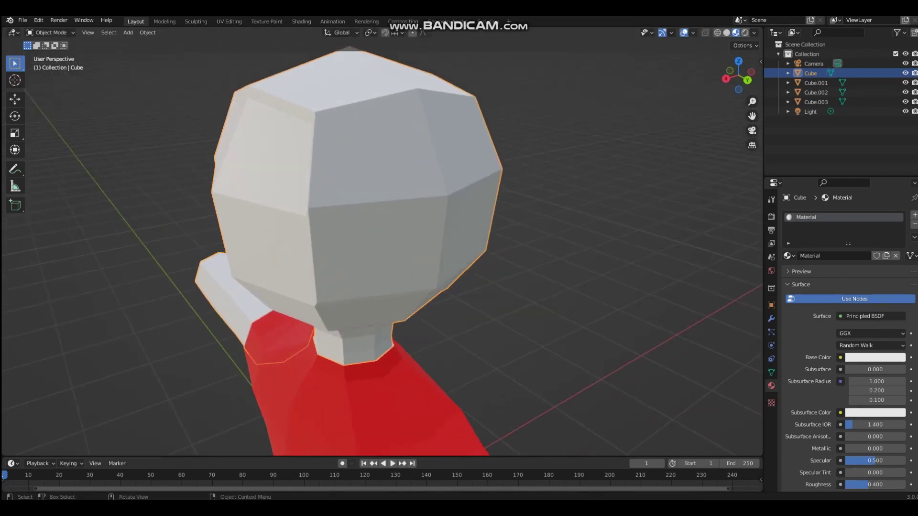
Select all vertices of the extruded hair region, including its inner rim, using wireframe shading from the back view in Edit Mode.
key(Tab)
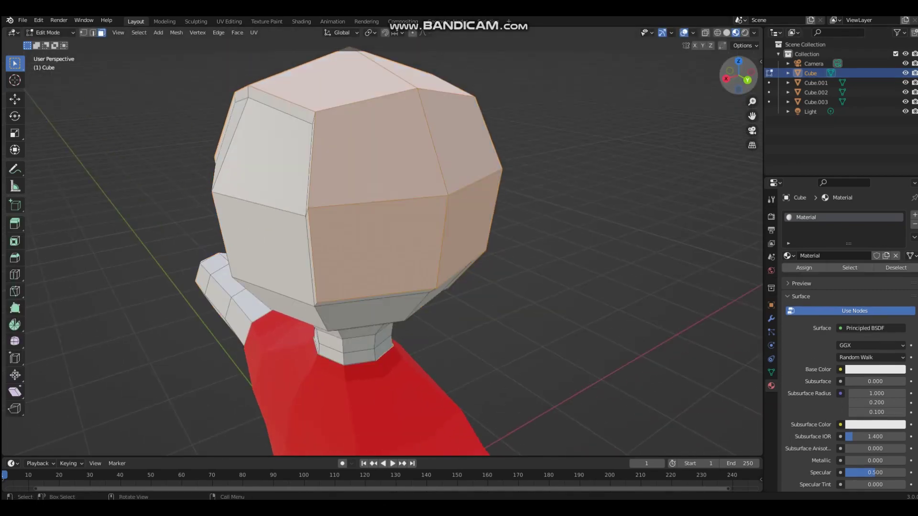
click(748, 80)
key(Tab)
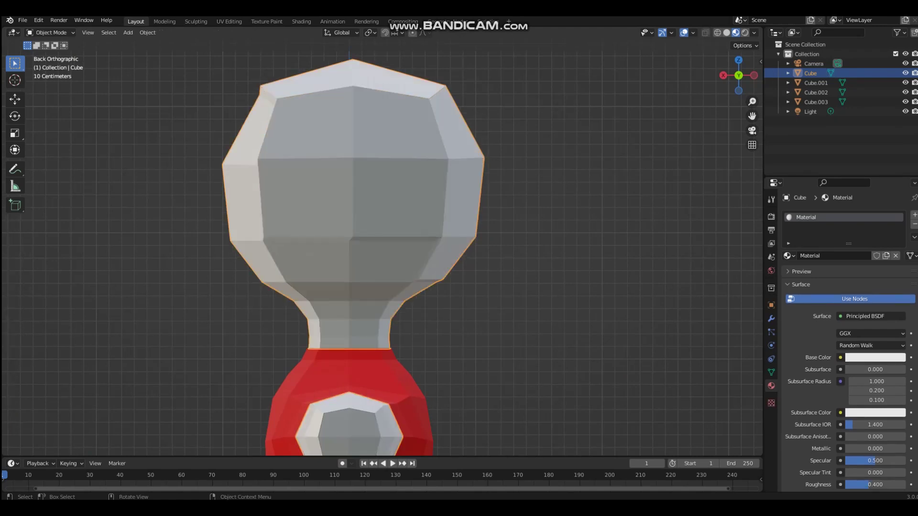
key(ctrl+Tab)
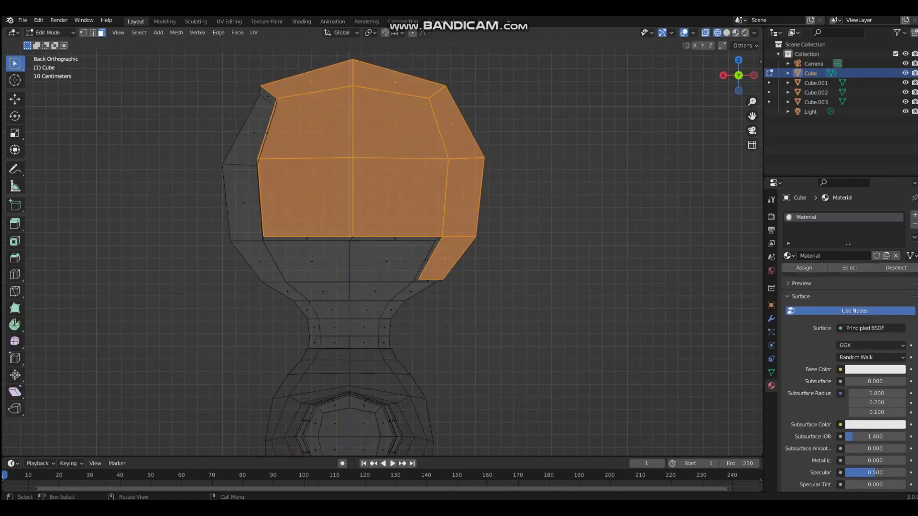
key(1)
drag(250, 75, 304, 130)
mouse_move(250, 154)
shift+mouse_down()
mouse_move(263, 203)
mouse_move(384, 287)
mouse_move(441, 277)
mouse_move(454, 294)
shift+mouse_up()
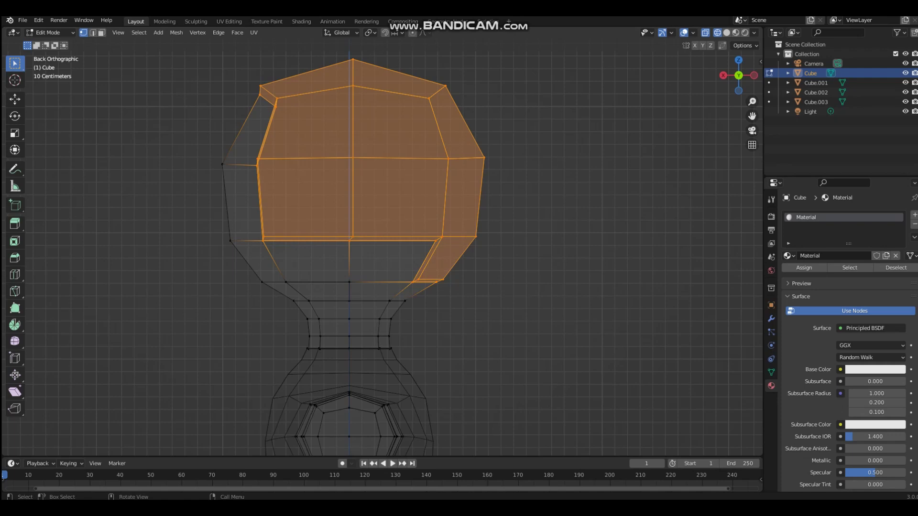
Separate the selected hair geometry into its own mesh and select only that mesh in Object Mode with Solid shading.
key(p)
click(531, 175)
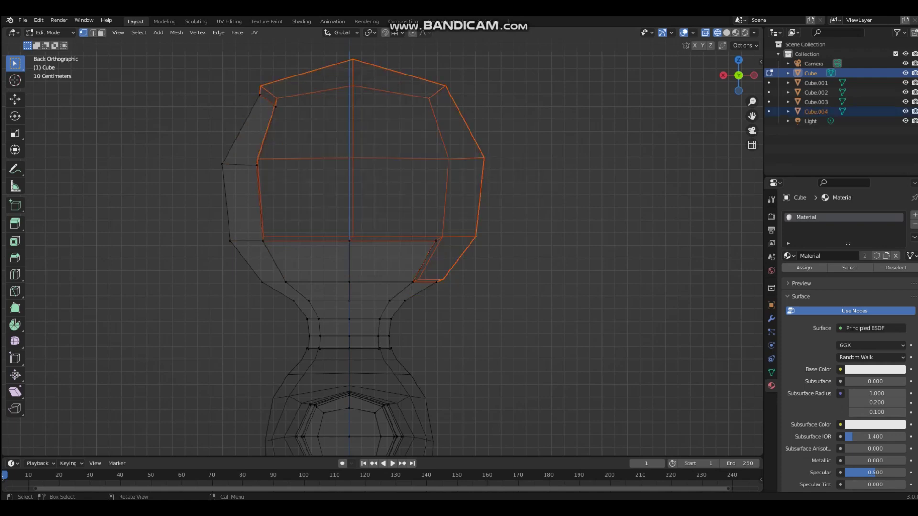
key(Tab)
middle_drag(266, 277, 371, 280)
key(z)
click(440, 279)
scroll(441, 277, down, 1)
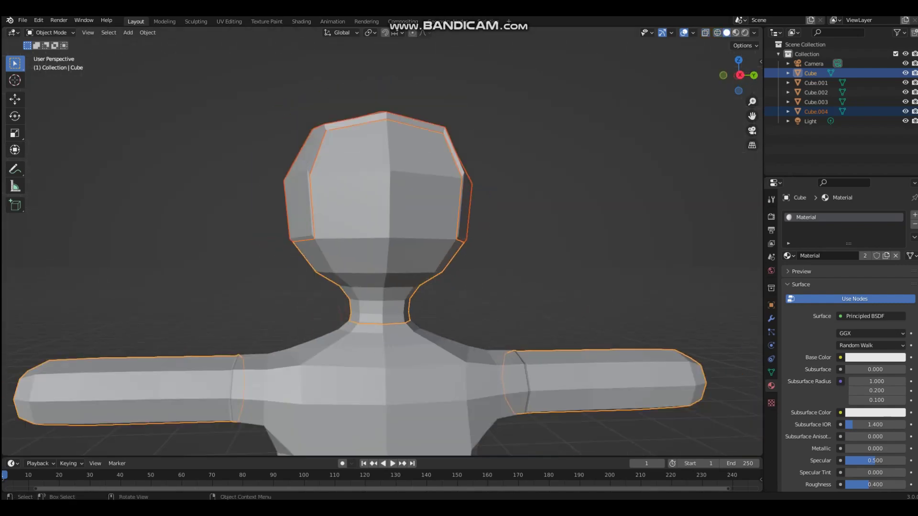
middle_drag(443, 270, 415, 276)
click(431, 227)
In Material Preview, give the hair its own copy of the material with a dark reddish-brown base color (H 0.028, S 0.962, V 0.157).
key(z)
click(468, 326)
middle_drag(469, 316, 430, 306)
click(875, 357)
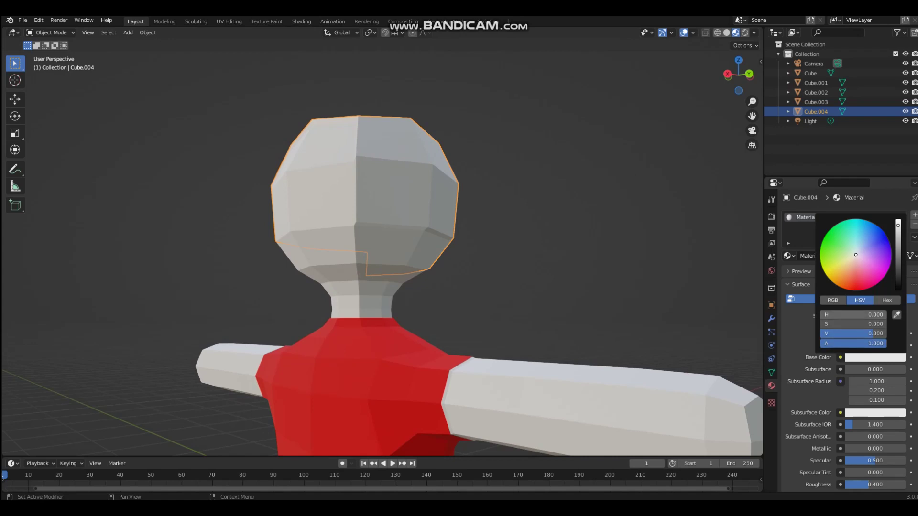
click(865, 256)
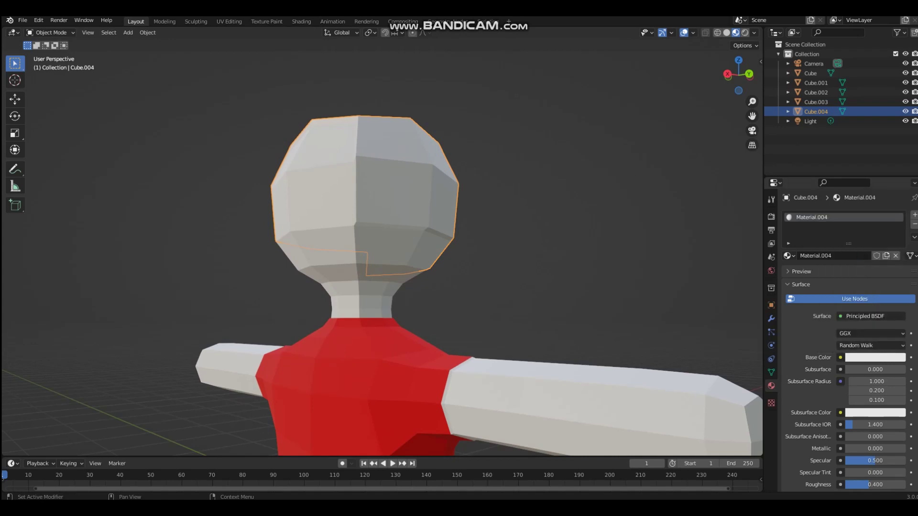
click(875, 358)
drag(855, 255, 843, 275)
drag(898, 224, 898, 258)
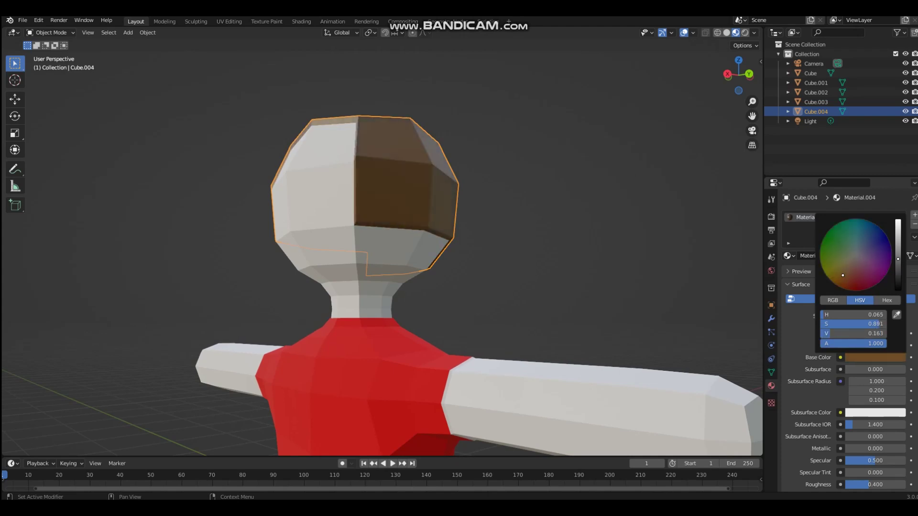
drag(843, 276, 843, 288)
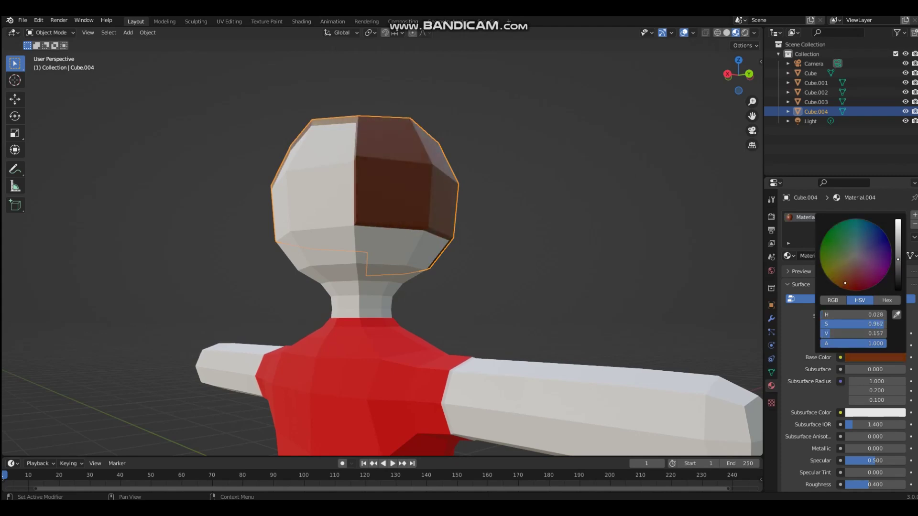
Set the hair material's roughness to 1.000 while checking its reflections from above.
scroll(526, 239, down, 1)
middle_drag(526, 239, 568, 257)
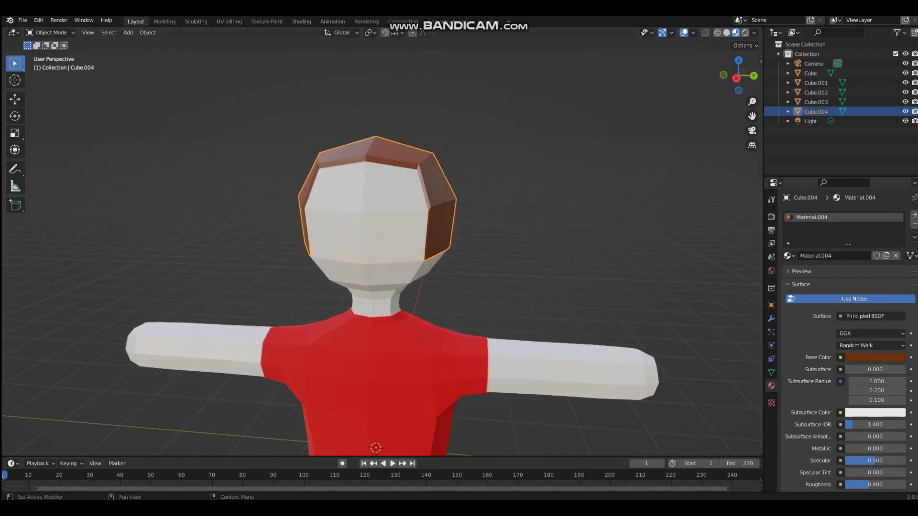
scroll(846, 335, down, 3)
middle_drag(574, 267, 507, 356)
drag(879, 427, 846, 427)
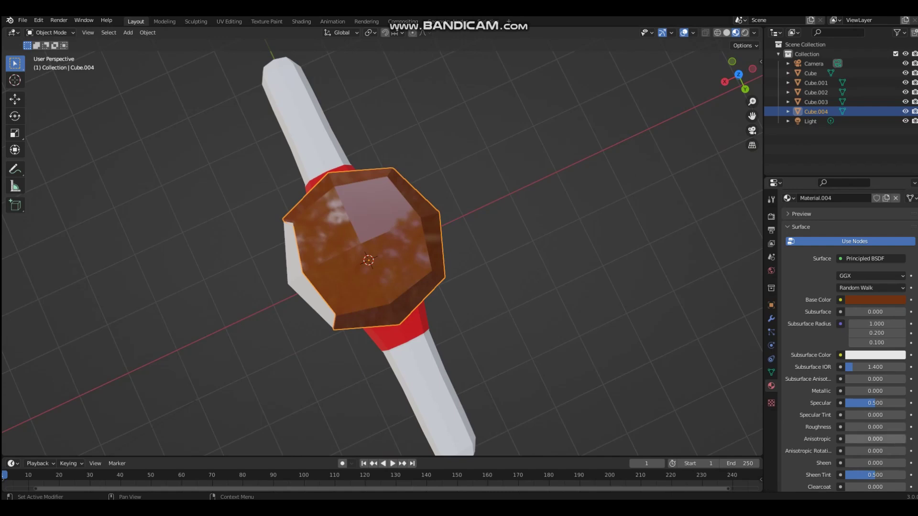
drag(856, 427, 914, 427)
middle_drag(526, 310, 643, 157)
scroll(631, 172, down, 3)
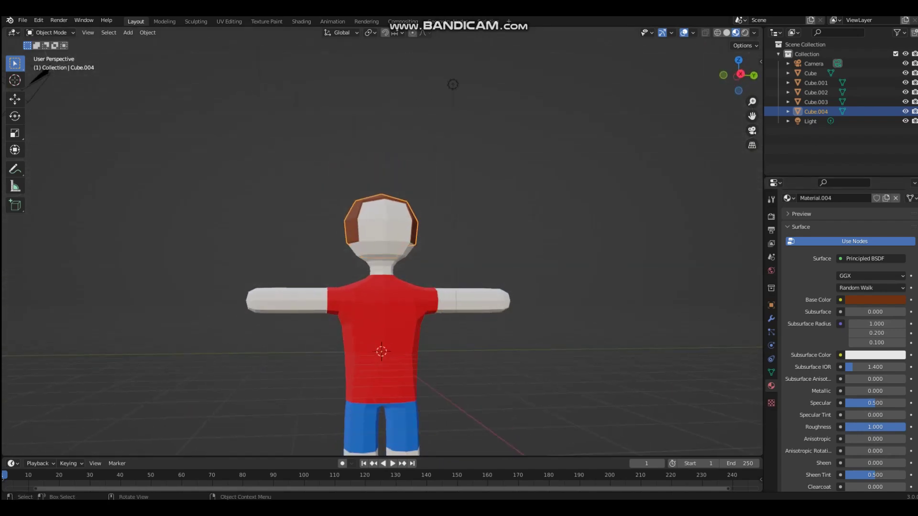
Select the body mesh and change its material's base color to a light peach skin tone.
click(474, 300)
scroll(473, 300, down, 2)
mouse_move(474, 301)
middle_down()
mouse_move(505, 303)
mouse_move(458, 300)
middle_up()
scroll(458, 299, up, 1)
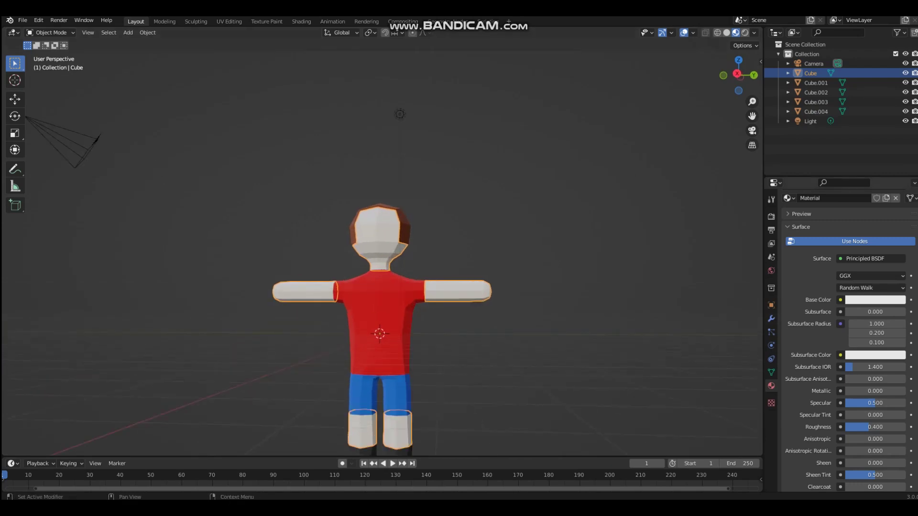
click(875, 300)
drag(853, 203, 847, 208)
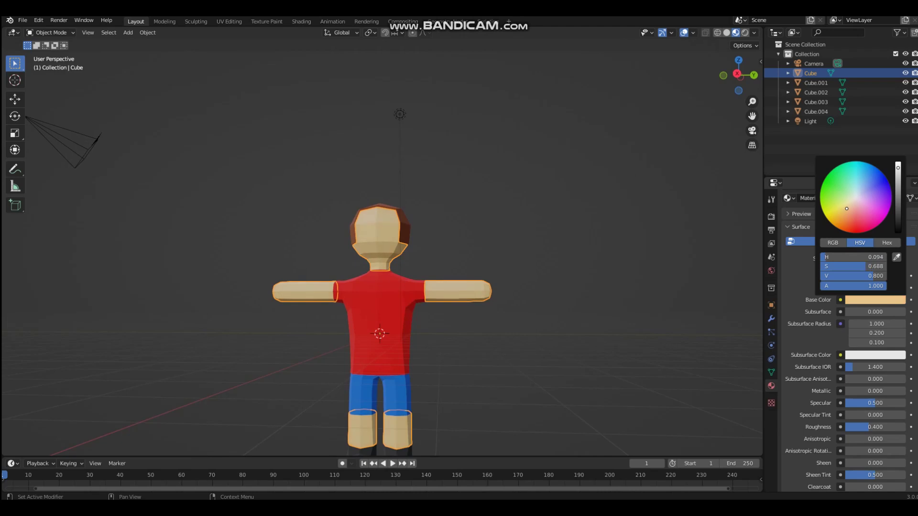
Deselect the body and display the whole finished character in the right orthographic view.
middle_drag(540, 215, 567, 184)
click(576, 231)
scroll(576, 231, up, 2)
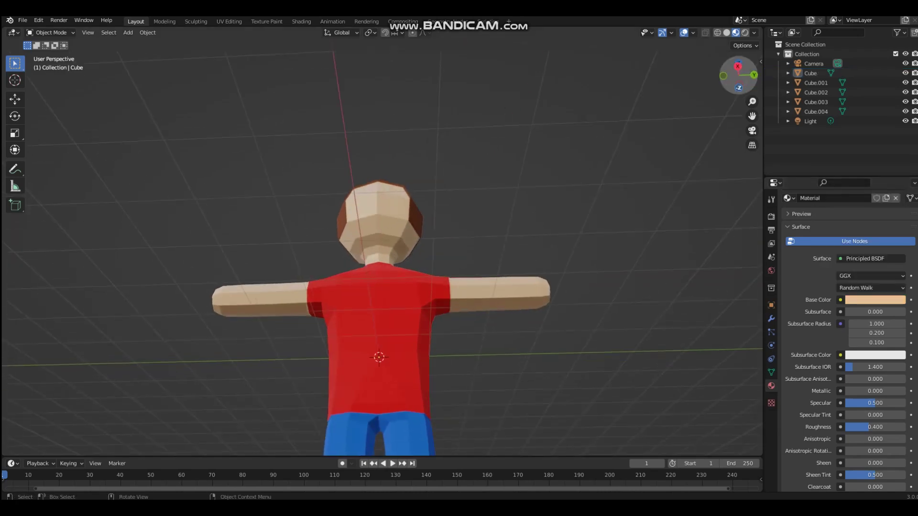
click(738, 66)
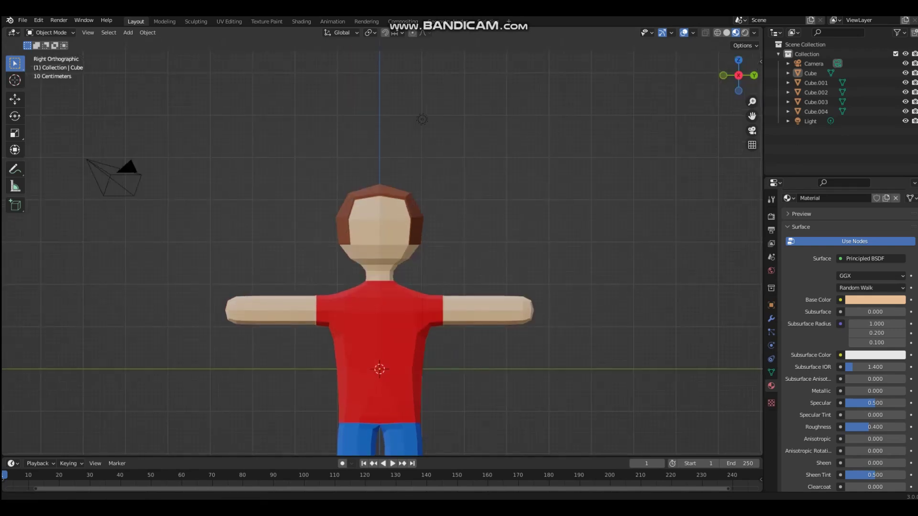
scroll(382, 254, down, 1)
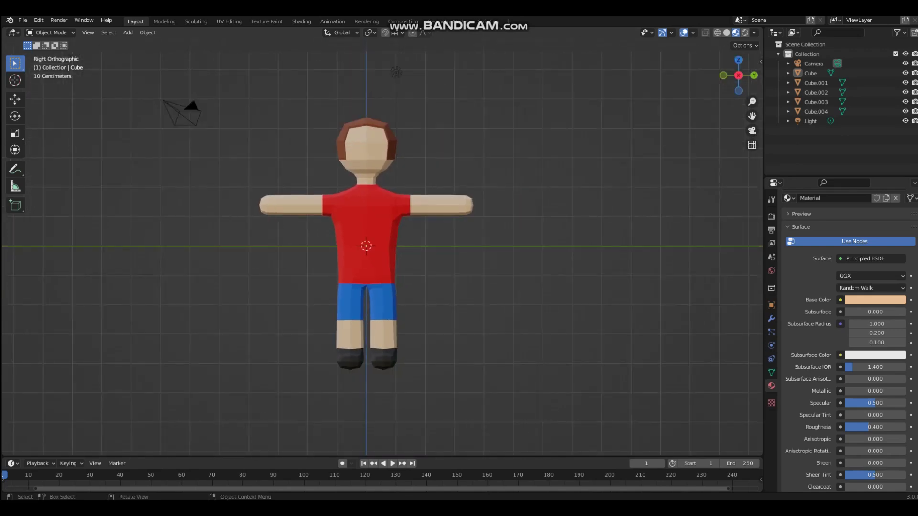
Move the light from above the head out to the character's +Y side.
drag(287, 129, 512, 390)
click(396, 72)
key(g)
click(545, 82)
Select all the body, clothing, shoe and hair meshes with the shirt active and join them into one object.
drag(442, 96, 269, 404)
drag(442, 403, 512, 377)
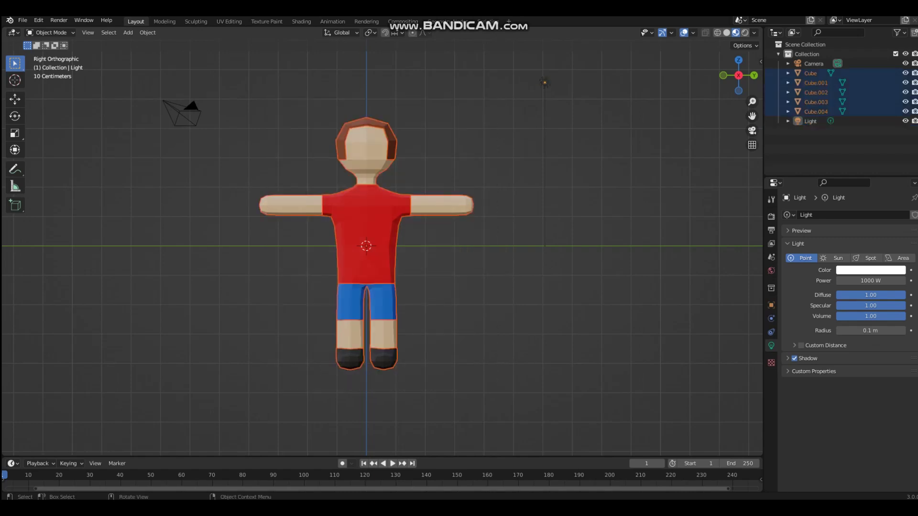
shift+click(368, 234)
key(ctrl)
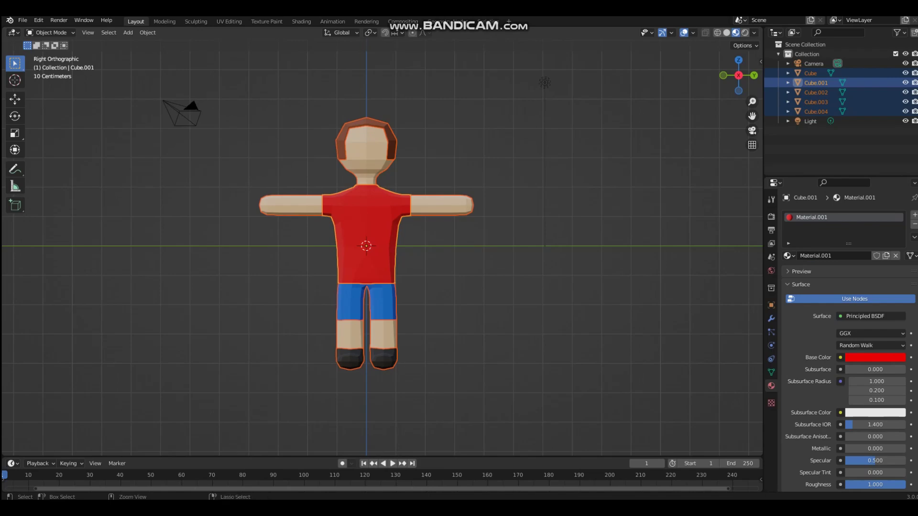
key(ctrl+j)
Examine the joined character in perspective from the front, ending in the right orthographic view.
middle_drag(383, 239, 258, 297)
scroll(335, 316, up, 5)
scroll(248, 318, down, 3)
scroll(248, 318, down, 1)
scroll(383, 239, down, 2)
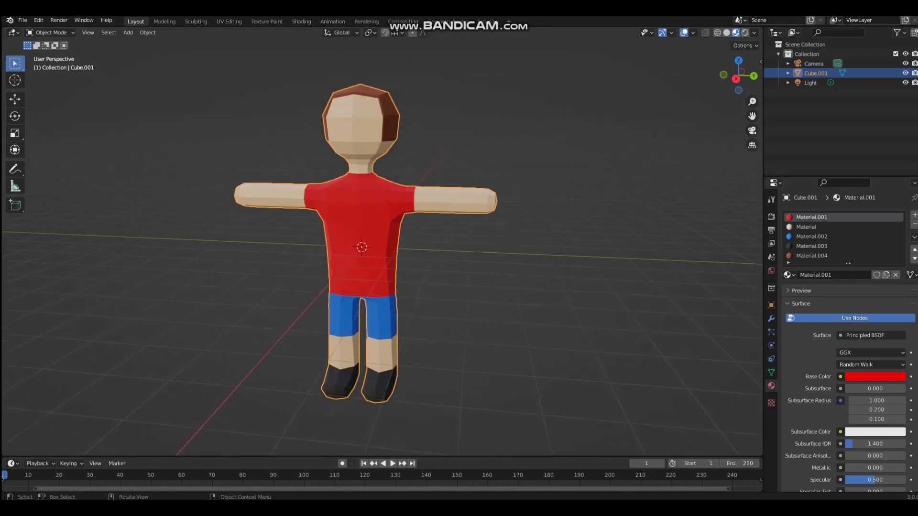
scroll(861, 354, down, 5)
scroll(860, 353, up, 5)
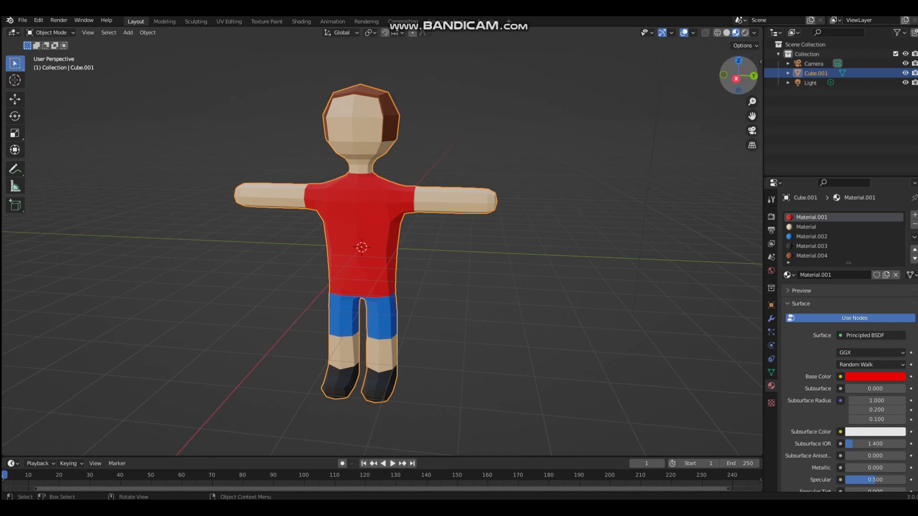
click(736, 78)
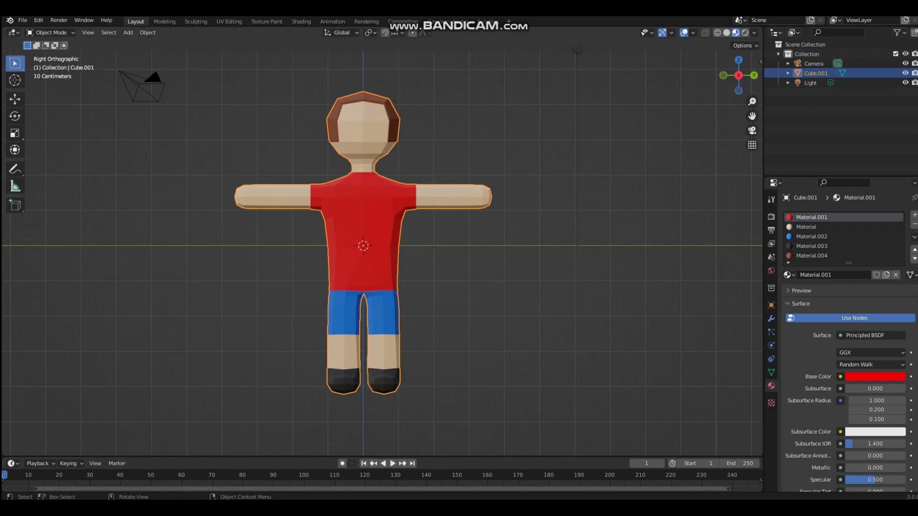
Add an armature, switch the viewport to wireframe, and move the armature about 1 m down to the pelvis.
key(shift+a)
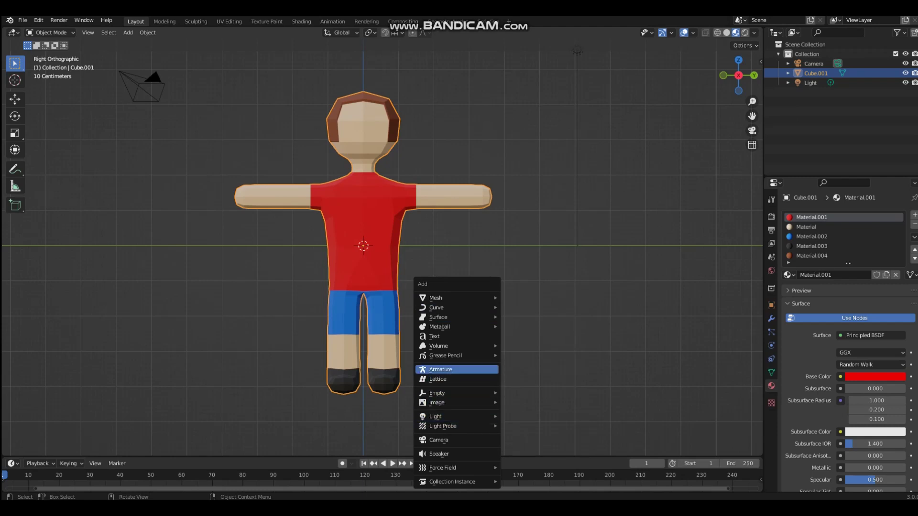
click(440, 370)
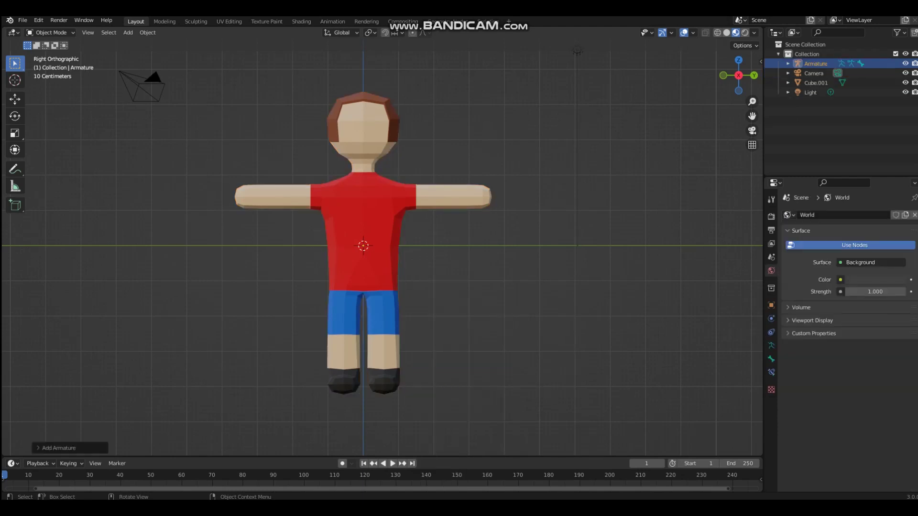
scroll(440, 369, down, 1)
key(shift+z)
scroll(382, 247, up, 4)
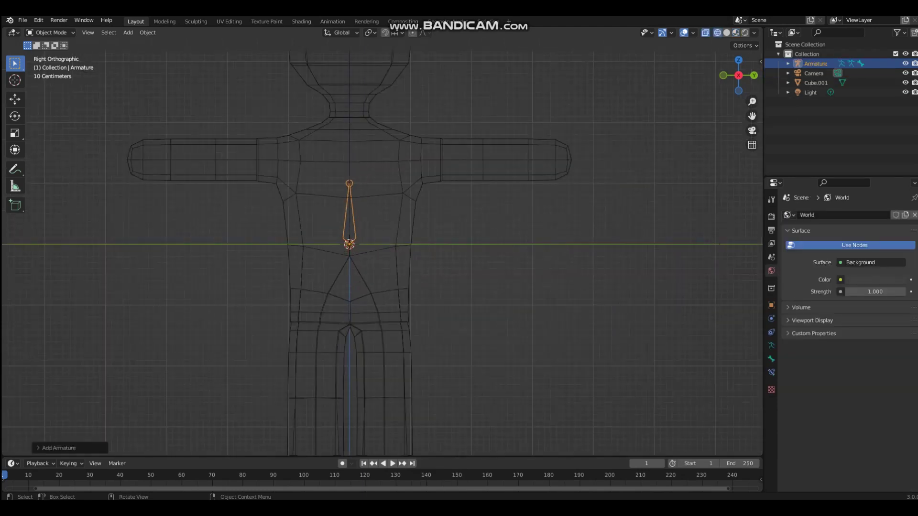
key(g)
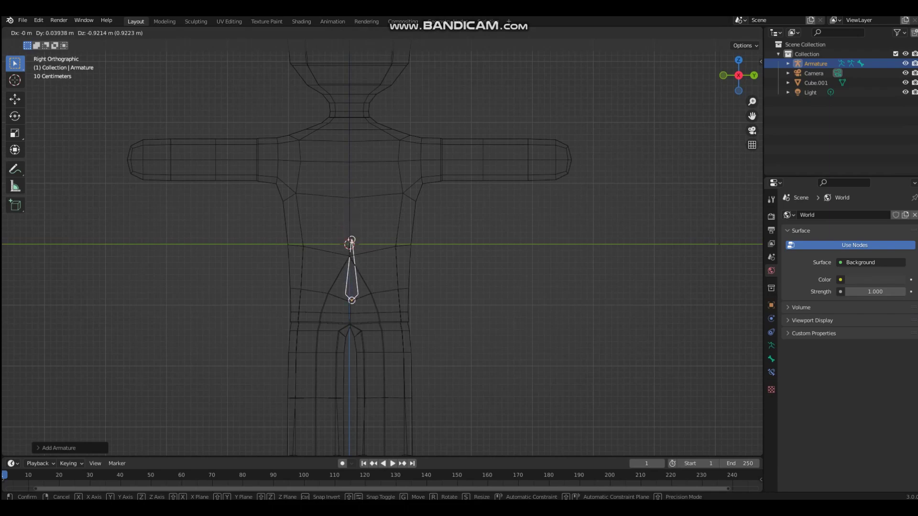
click(348, 306)
In Edit Mode, enlarge the first bone to span pelvis to waist and center it on the body's vertical axis.
key(Tab)
drag(327, 242, 358, 316)
key(g)
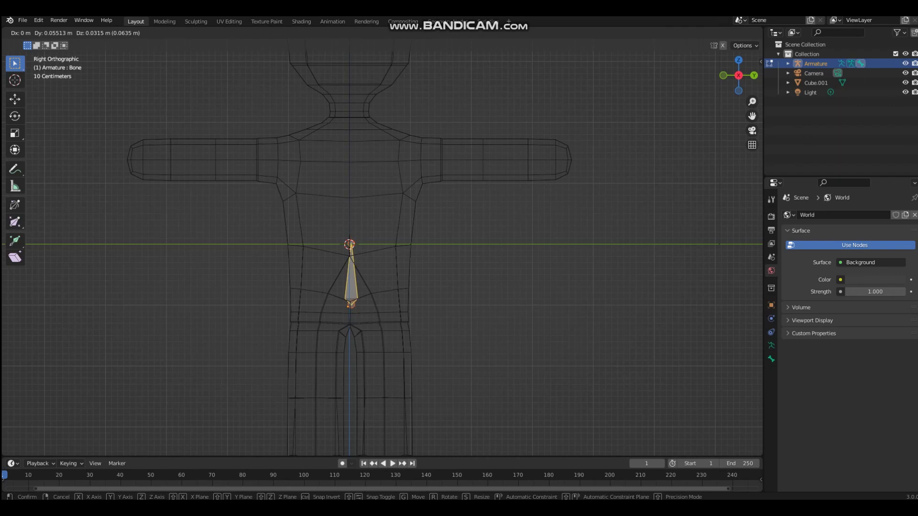
click(420, 268)
key(s)
click(409, 277)
key(g)
click(408, 272)
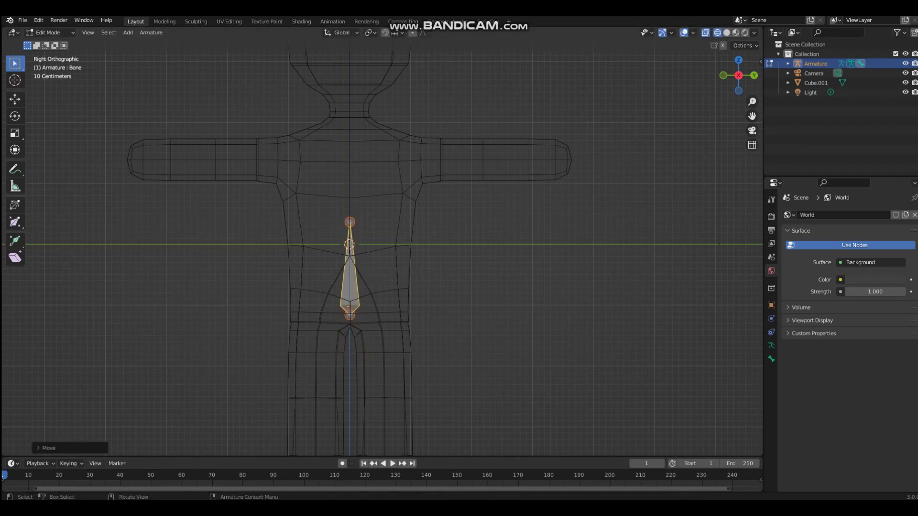
Extrude a spine bone about 1 m from the first bone's tip straight up to shoulder height.
click(351, 222)
key(e)
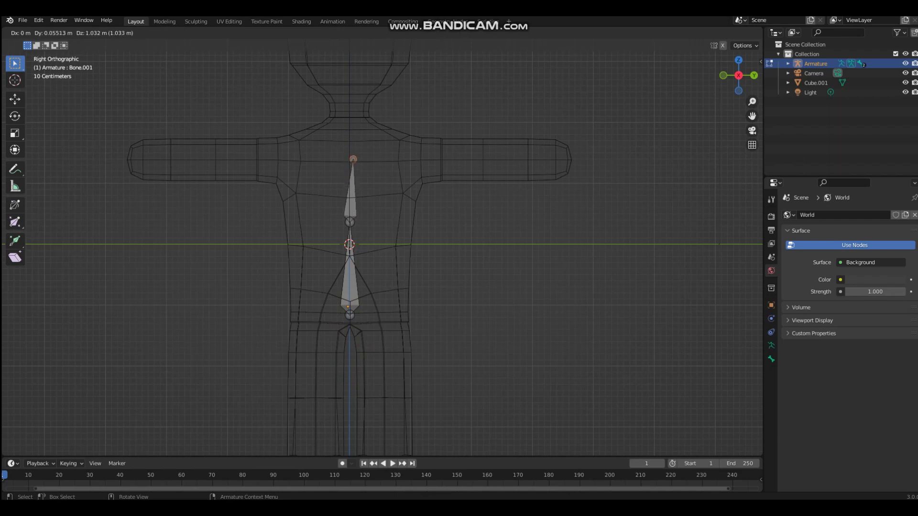
click(349, 162)
Extrude two shoulder bones from the top of the spine, one toward each arm.
key(e)
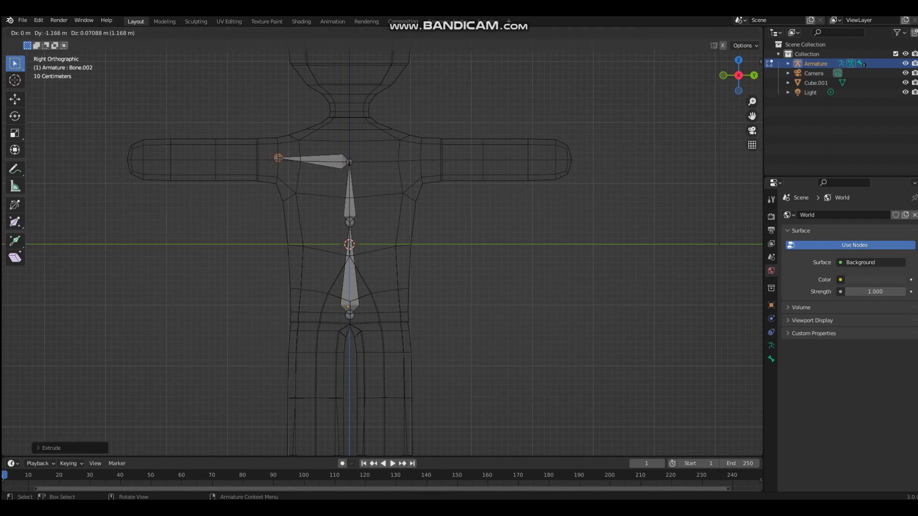
key(Return)
click(350, 162)
key(e)
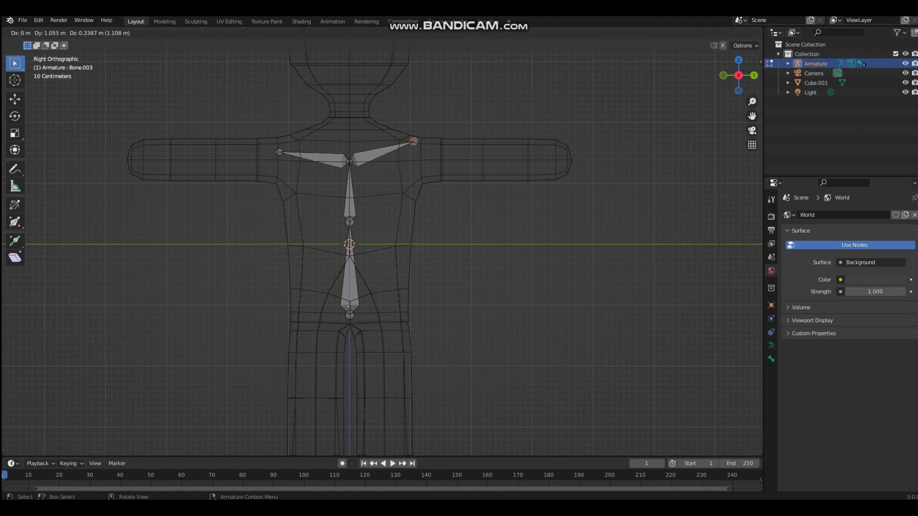
key(Return)
Extrude an upper-arm bone on the +Y side and lower its shoulder joint to the arm's centerline.
key(e)
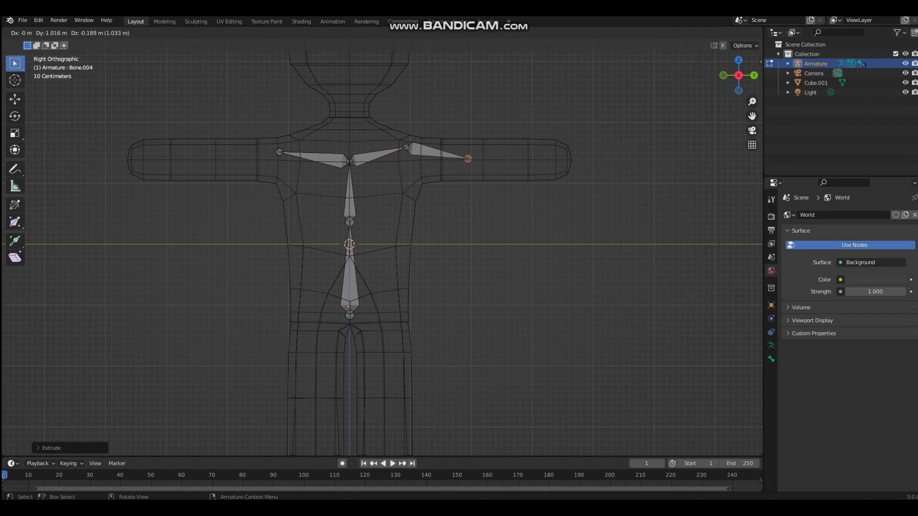
key(Return)
click(406, 148)
key(g)
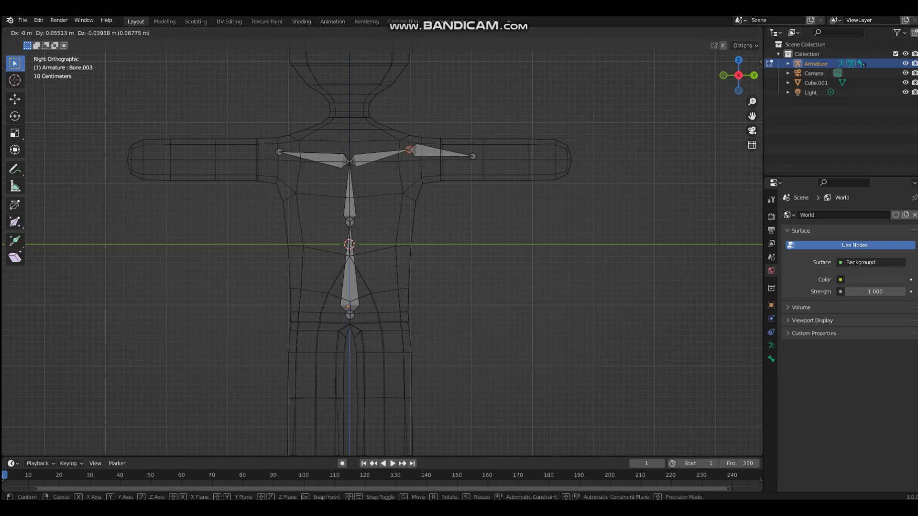
click(413, 158)
Move and rotate the -Y shoulder bone's end joint to bring it down to the arm's centerline.
click(279, 151)
key(g)
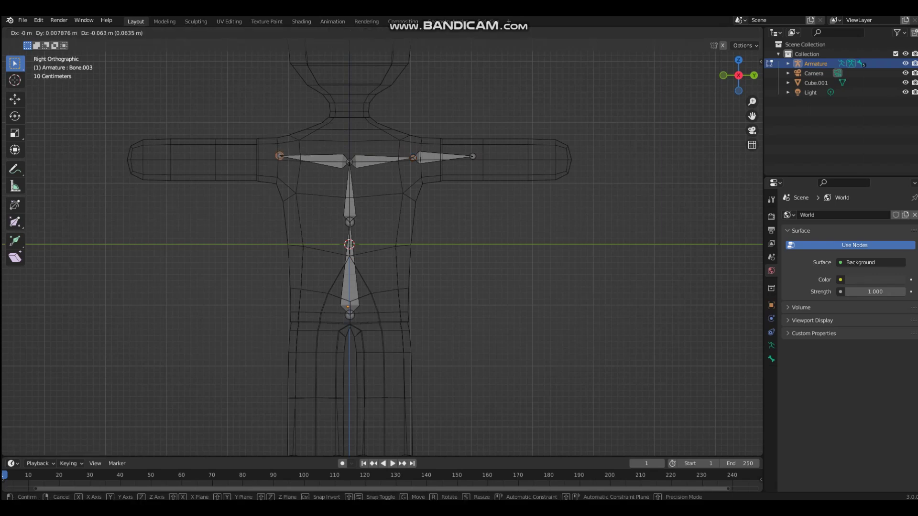
key(Return)
key(r)
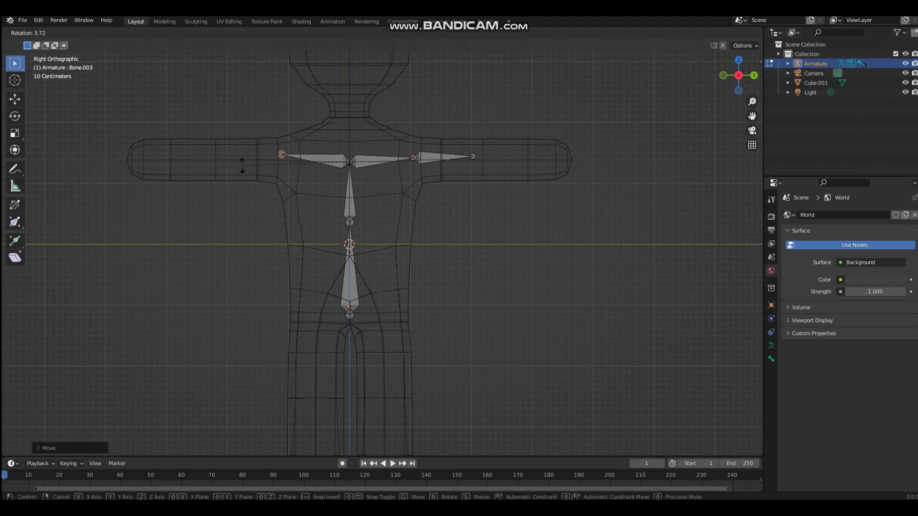
key(Return)
Extrude upper-arm and forearm bones on the -Y side and a forearm bone about 1.24 m long on the +Y side.
key(e)
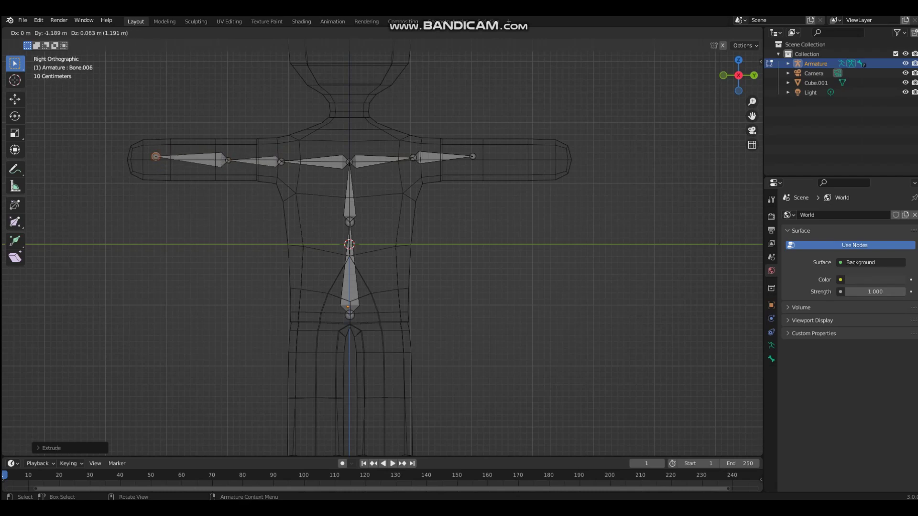
key(Return)
click(473, 156)
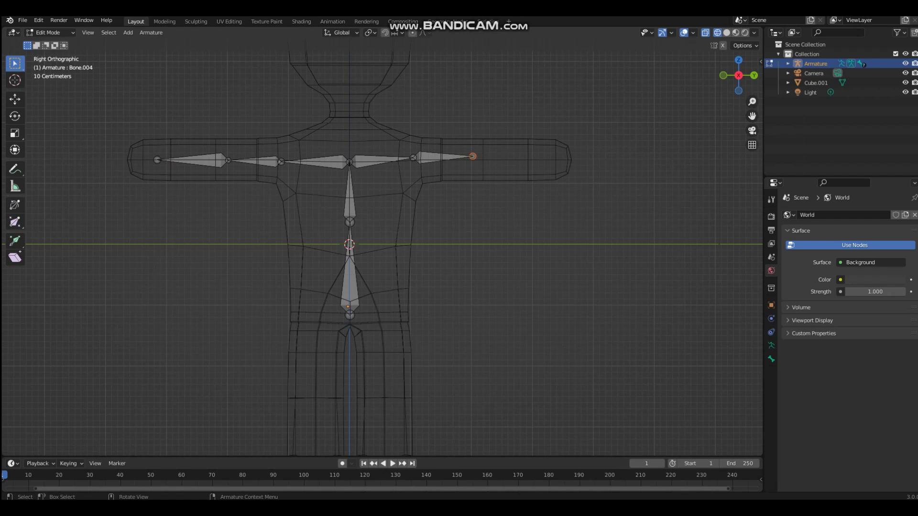
key(e)
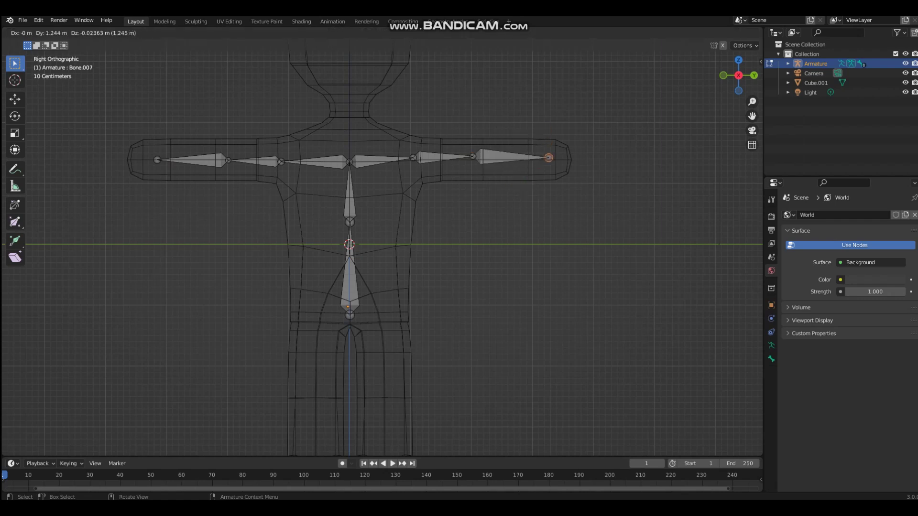
key(Return)
Lower the elbow and wrist joints of the +Y arm slightly to align them with the arm's centerline.
click(473, 156)
key(g)
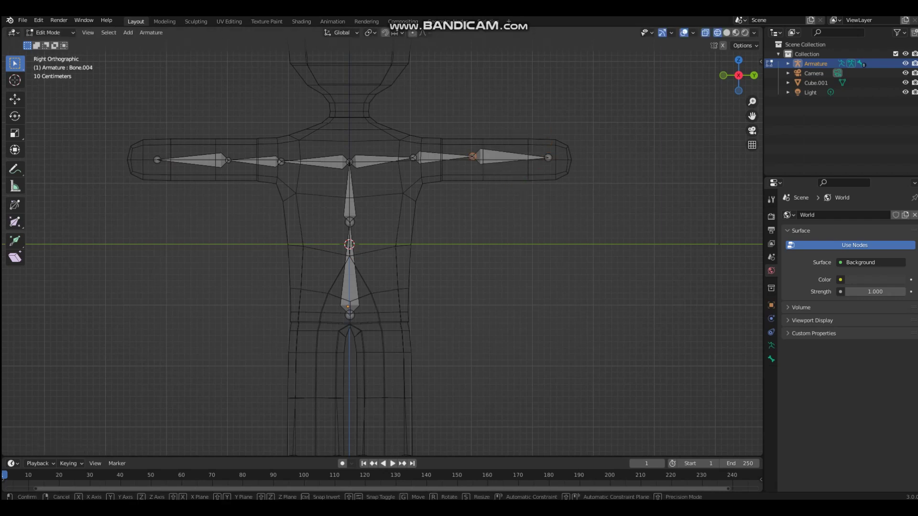
click(473, 159)
click(548, 157)
key(g)
click(548, 160)
From the top of the spine, extrude a neck bone about 0.58 m long and a head bone about 0.89 m above it.
scroll(383, 242, up, 3)
shift+middle_drag(383, 242, 450, 413)
click(393, 275)
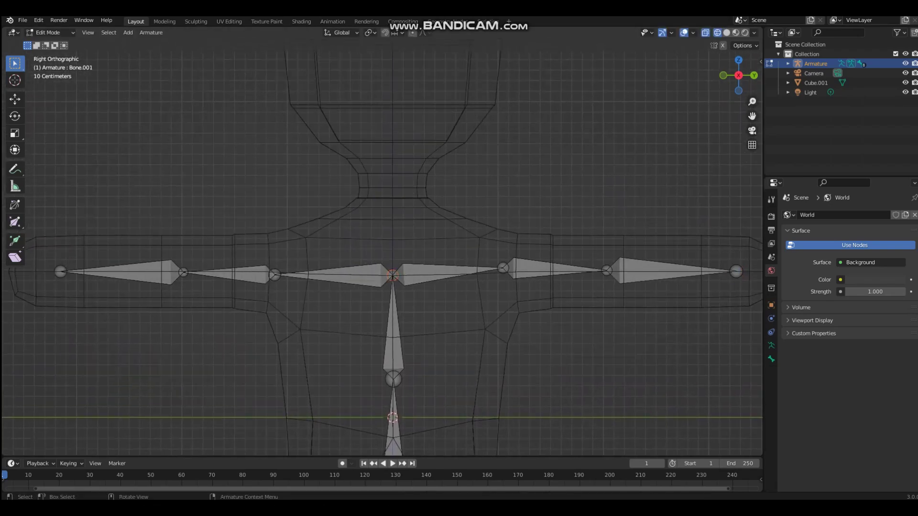
scroll(390, 266, down, 2)
key(e)
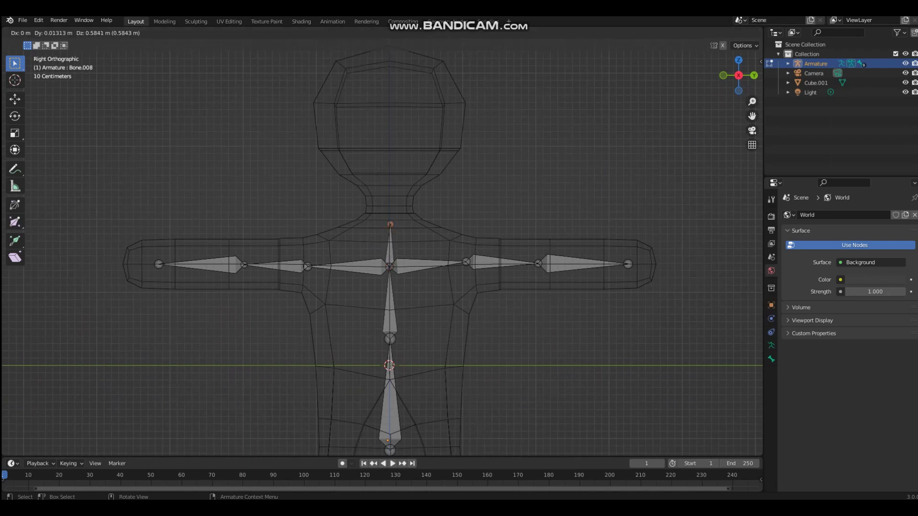
click(391, 224)
key(e)
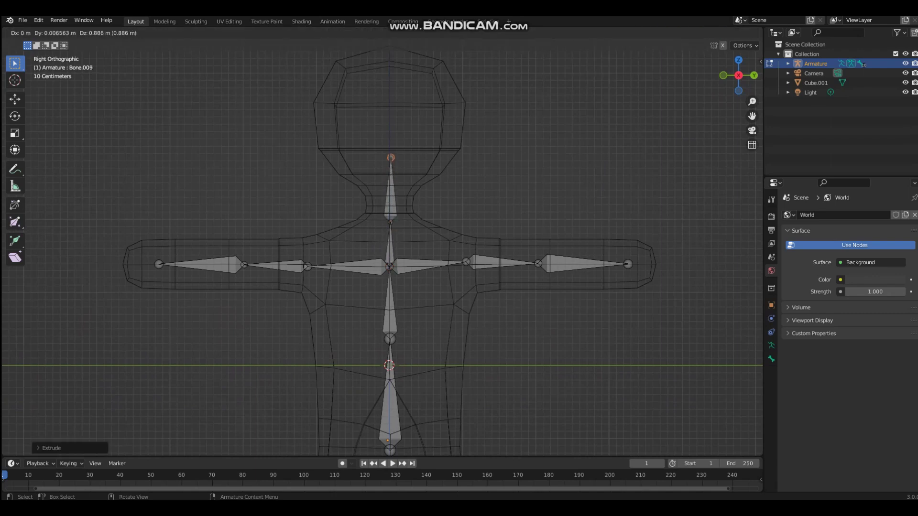
click(392, 159)
Extrude two hip bones about 0.58 m long from the pelvis bone's base, one toward the top of each leg.
scroll(391, 165, down, 4)
shift+middle_drag(390, 306, 384, 164)
scroll(372, 256, up, 6)
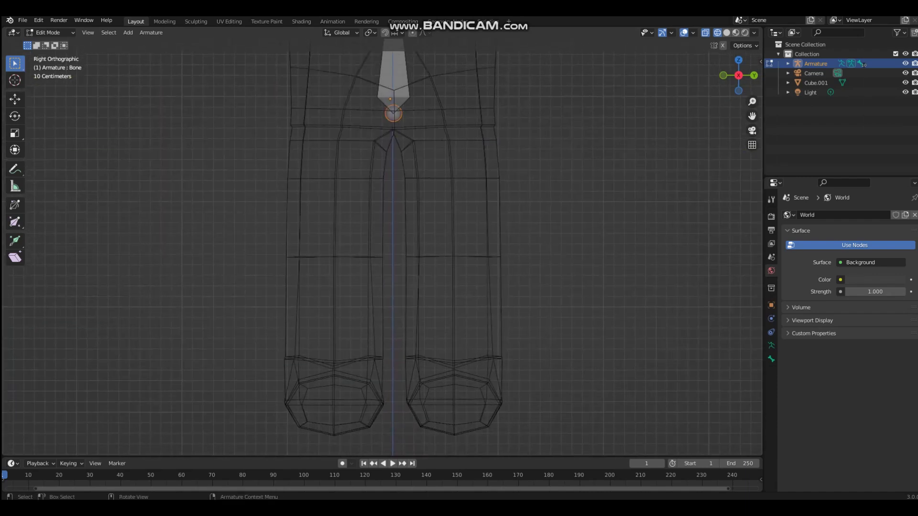
scroll(382, 239, down, 2)
key(e)
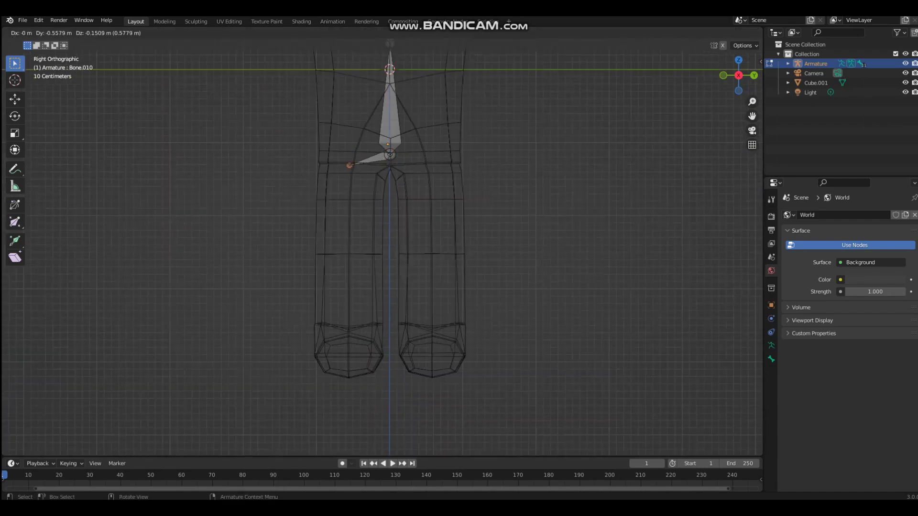
click(349, 165)
click(391, 155)
key(e)
click(431, 164)
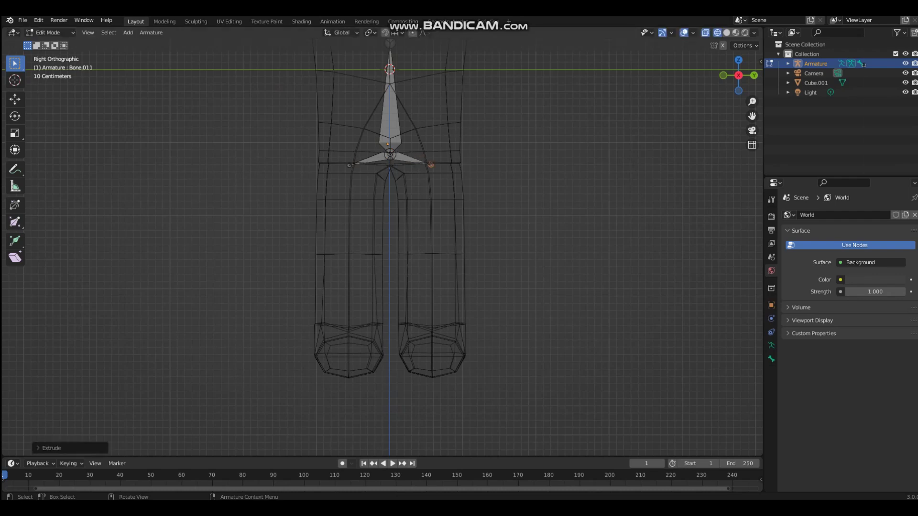
Extrude a thigh bone about 1.1 m long from each hip bone down to the knee.
click(350, 165)
key(e)
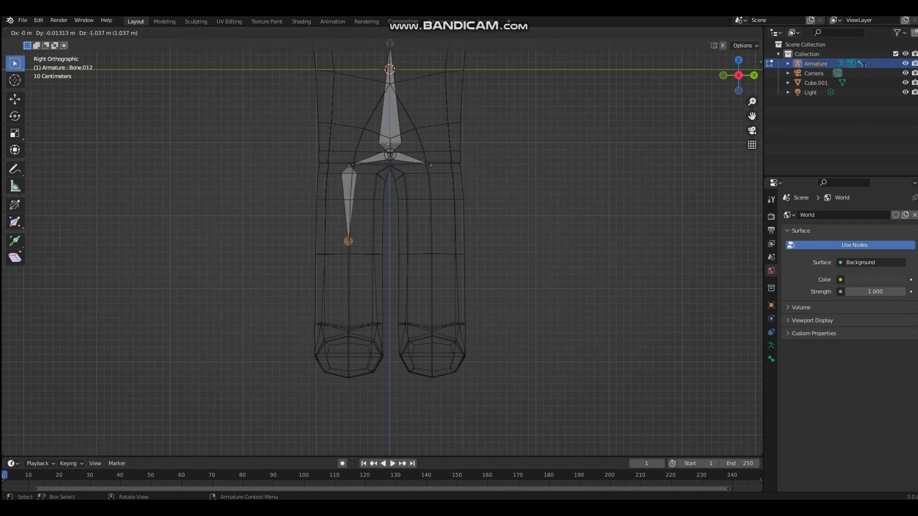
click(346, 245)
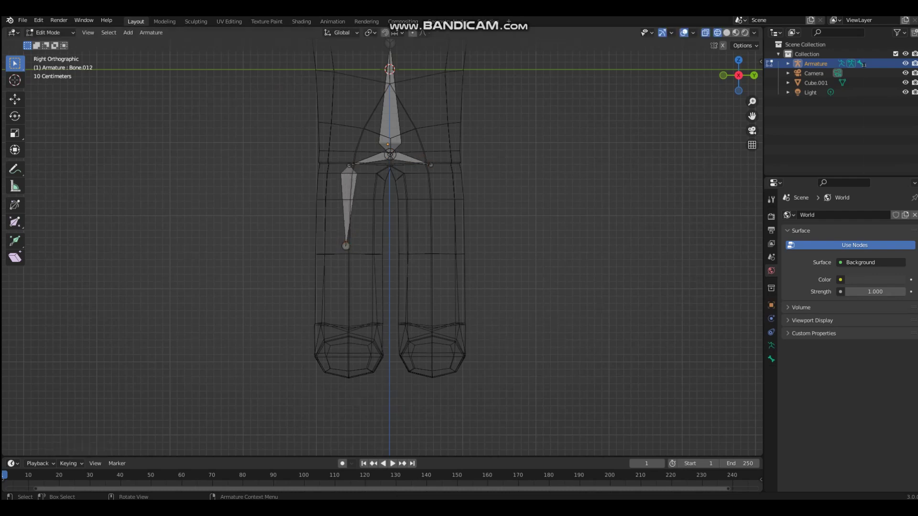
key(e)
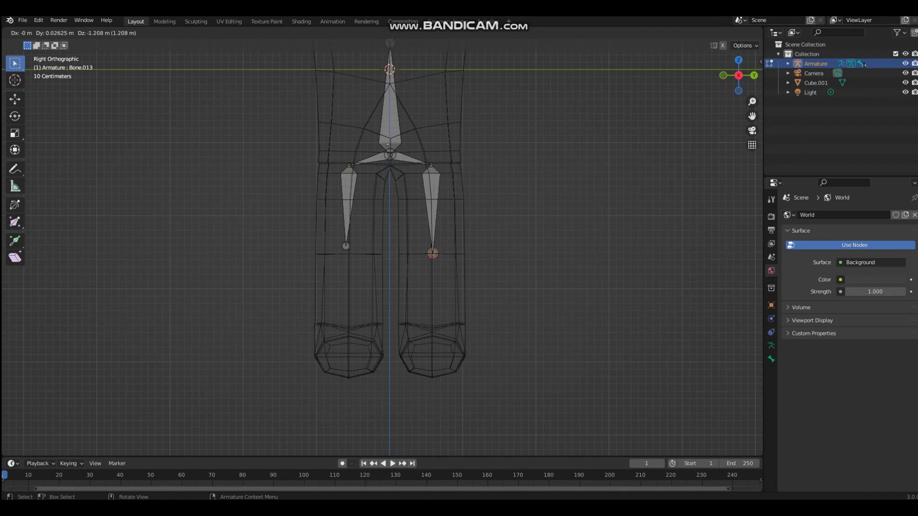
click(433, 250)
Extrude a shin bone from each knee joint down to the ankle inside the shoe.
click(347, 246)
key(e)
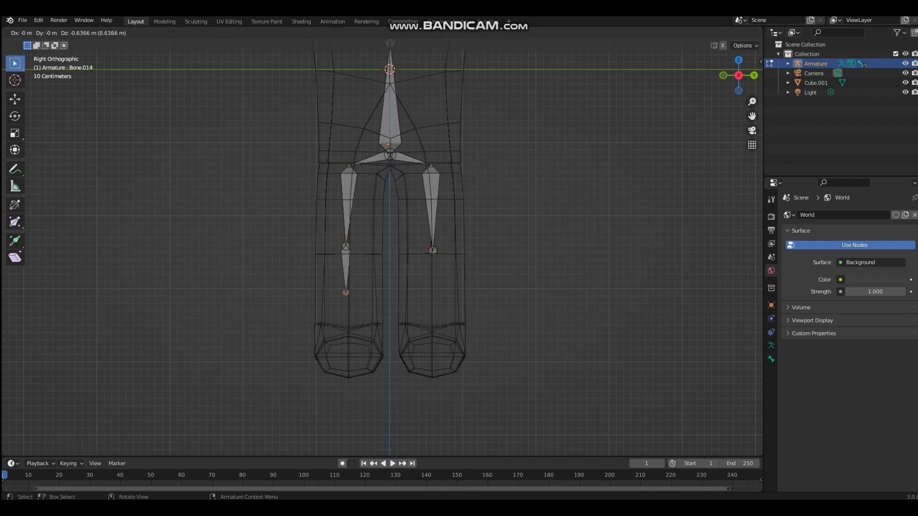
click(346, 335)
click(432, 250)
key(e)
click(430, 341)
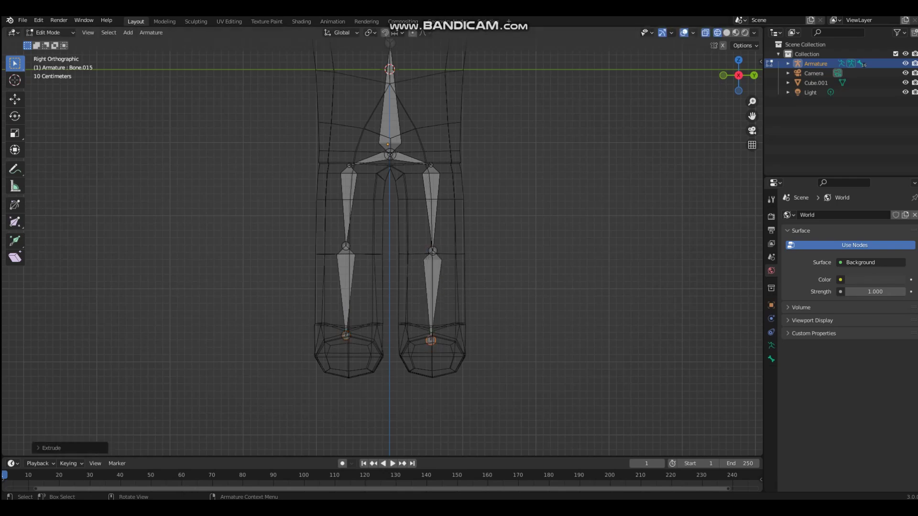
Lower both ankle joints about 0.16 m and extrude a foot bone about 0.86 m long from each toward the toe.
click(723, 75)
scroll(409, 287, up, 2)
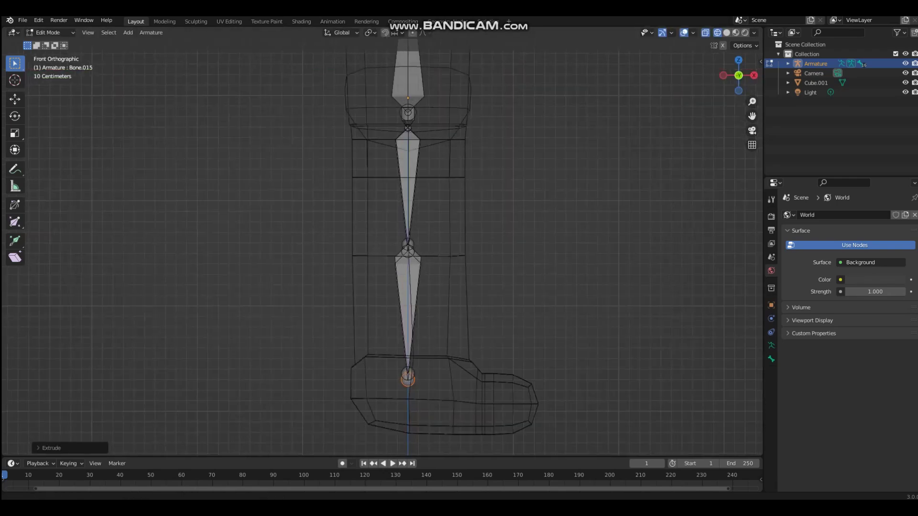
shift+middle_drag(410, 290, 384, 239)
click(385, 326)
key(g)
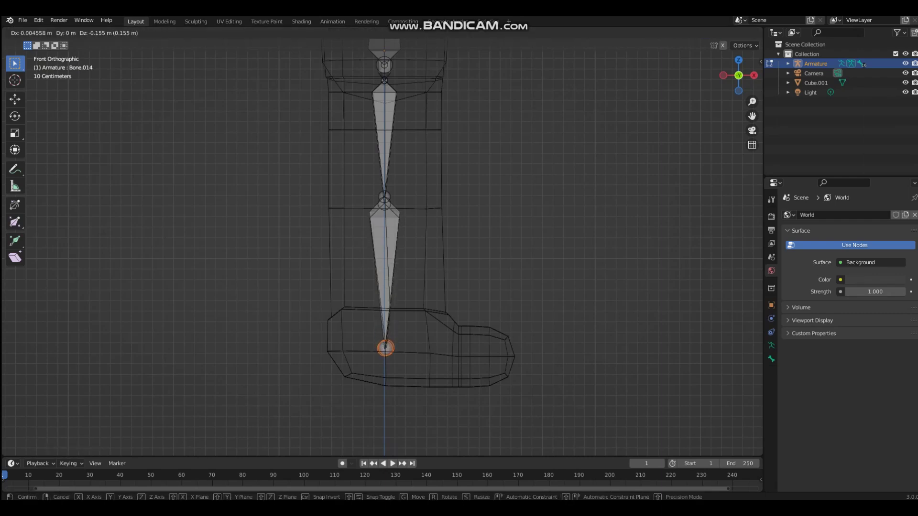
click(385, 346)
key(e)
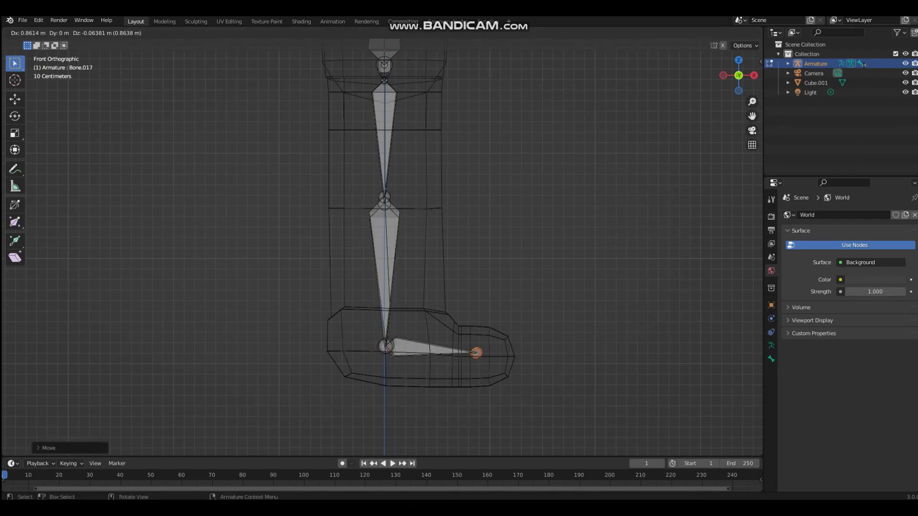
click(478, 352)
scroll(478, 352, down, 2)
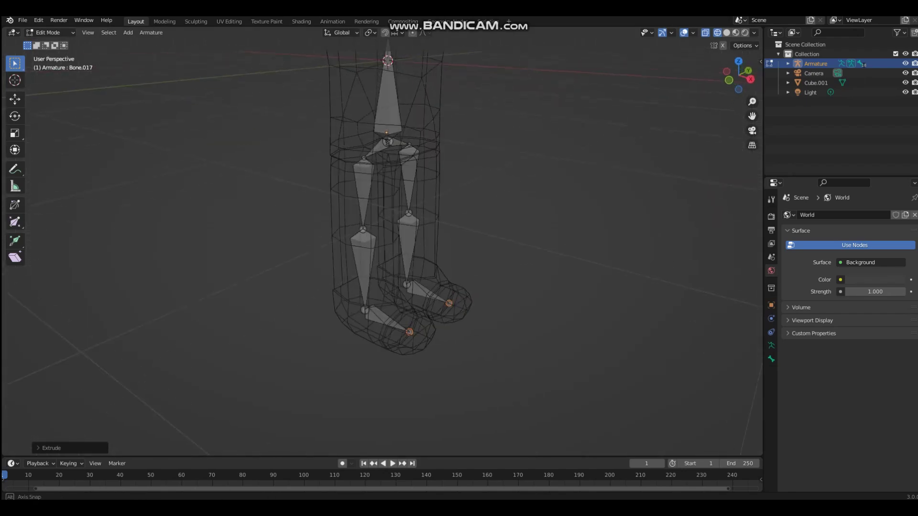
Return to Object Mode and inspect the finished armature inside the body in solid and wireframe shading.
key(Tab)
scroll(388, 200, down, 3)
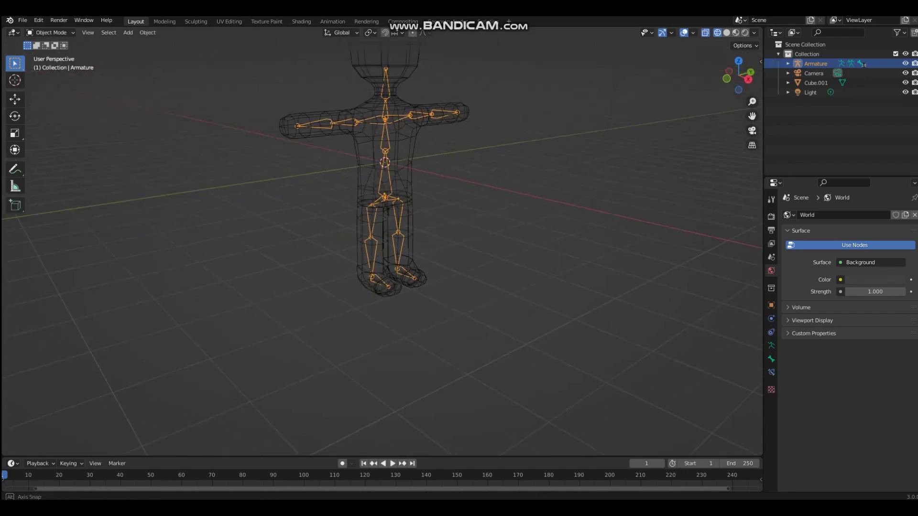
scroll(388, 200, up, 4)
mouse_move(388, 201)
middle_down()
mouse_move(445, 249)
mouse_move(399, 194)
middle_up()
scroll(399, 194, down, 5)
key(shift+z)
scroll(541, 51, up, 3)
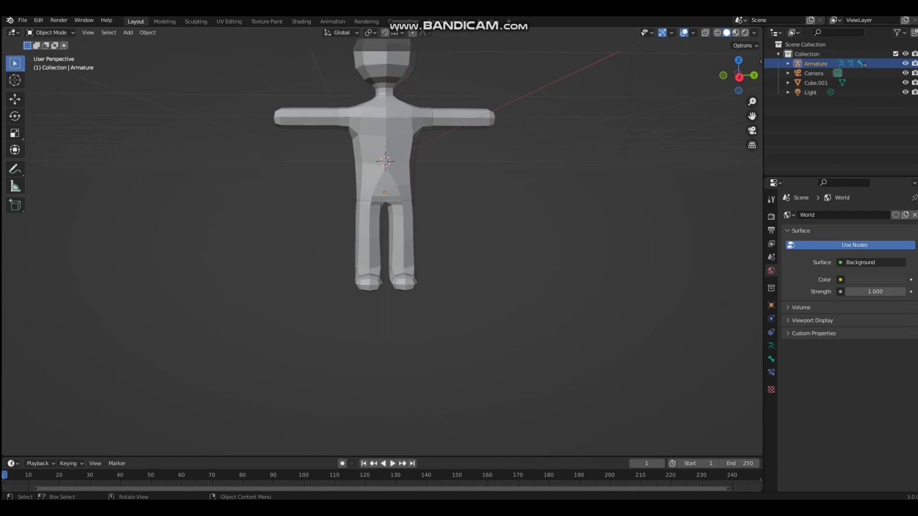
key(shift+z)
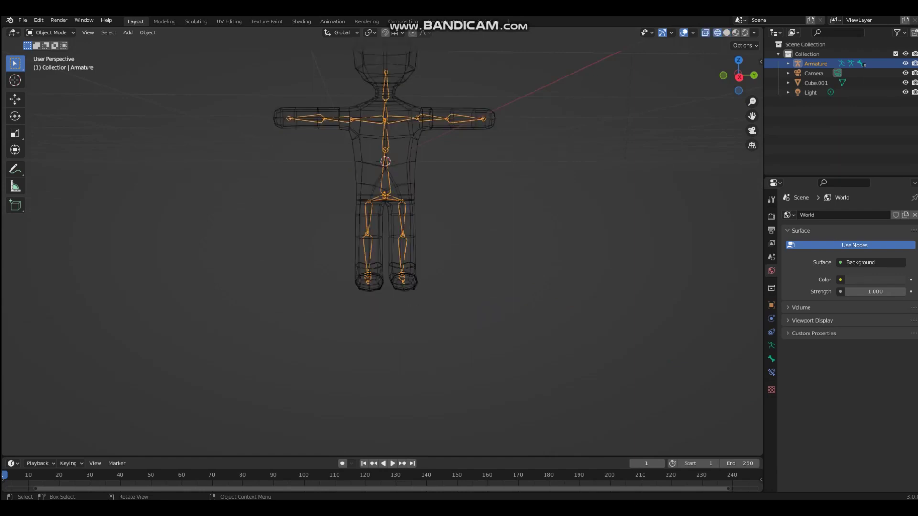
Try rotating the right upper arm bone about 38° in Pose Mode, undo the rotation and return to Object Mode.
click(50, 33)
click(50, 66)
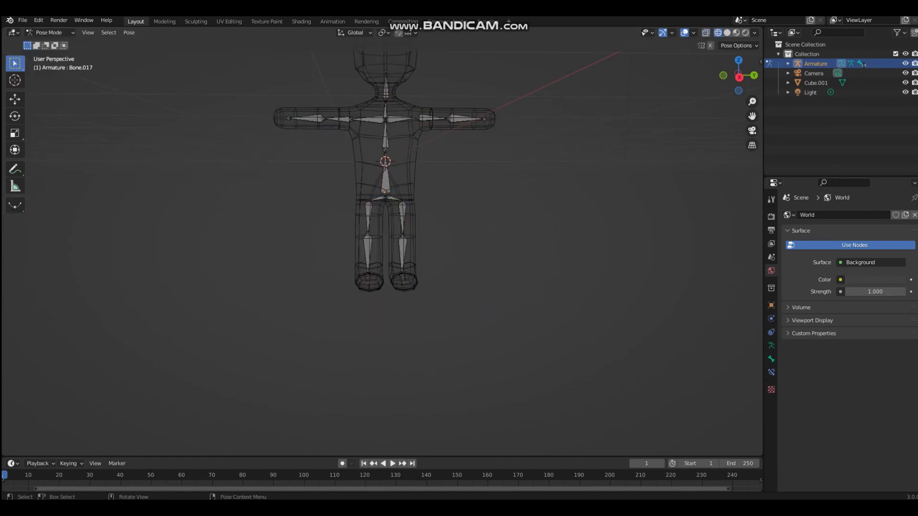
key(r)
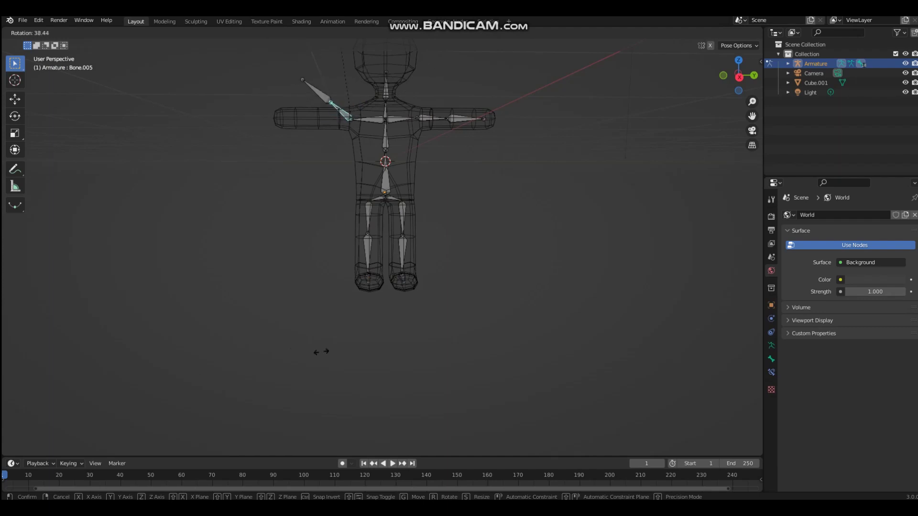
click(320, 351)
key(ctrl+z)
key(Tab)
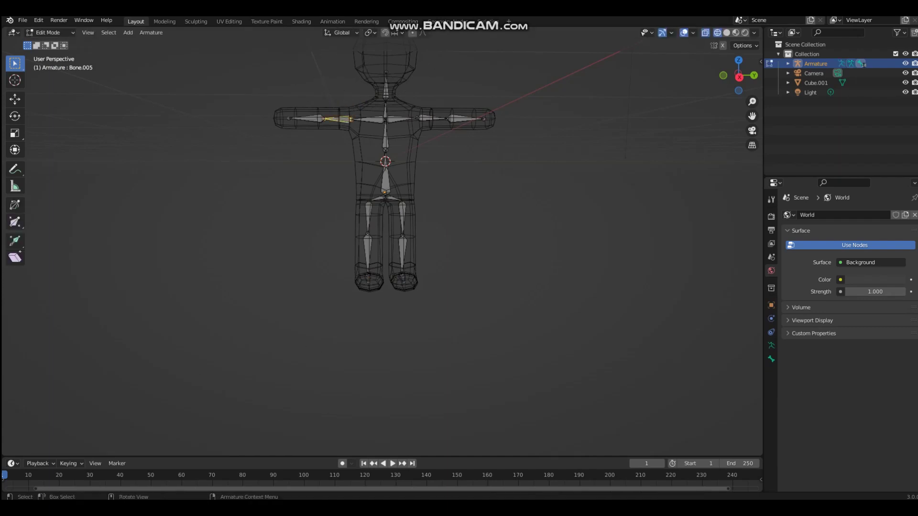
click(51, 33)
click(47, 44)
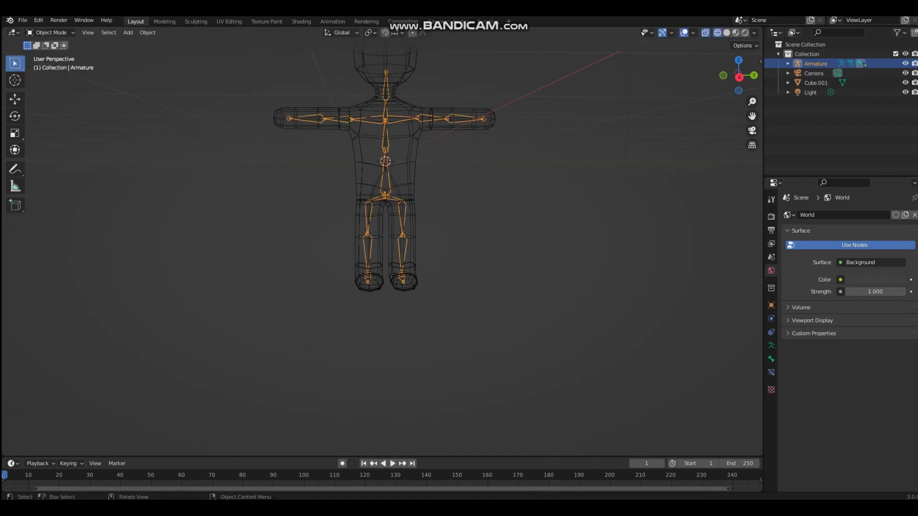
Select the character mesh with the armature as the active object and parent the mesh using automatic weights.
click(739, 77)
click(564, 206)
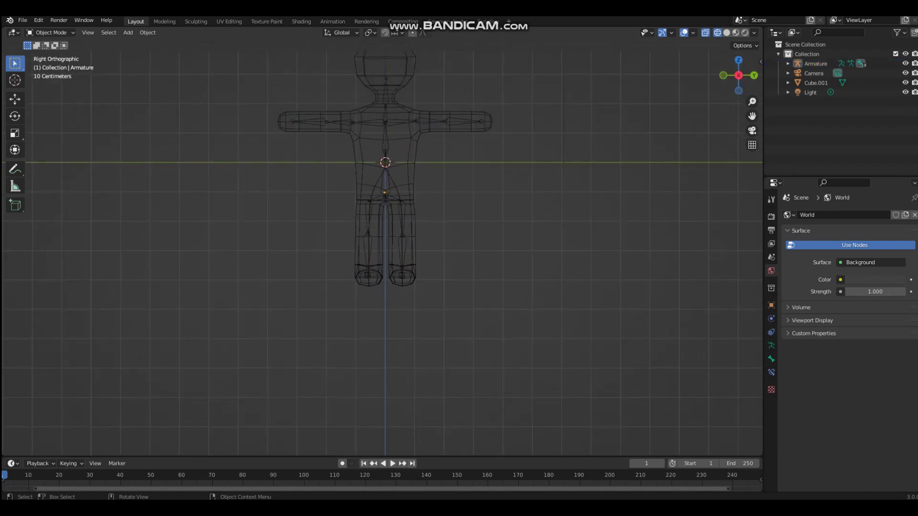
click(386, 192)
click(387, 191)
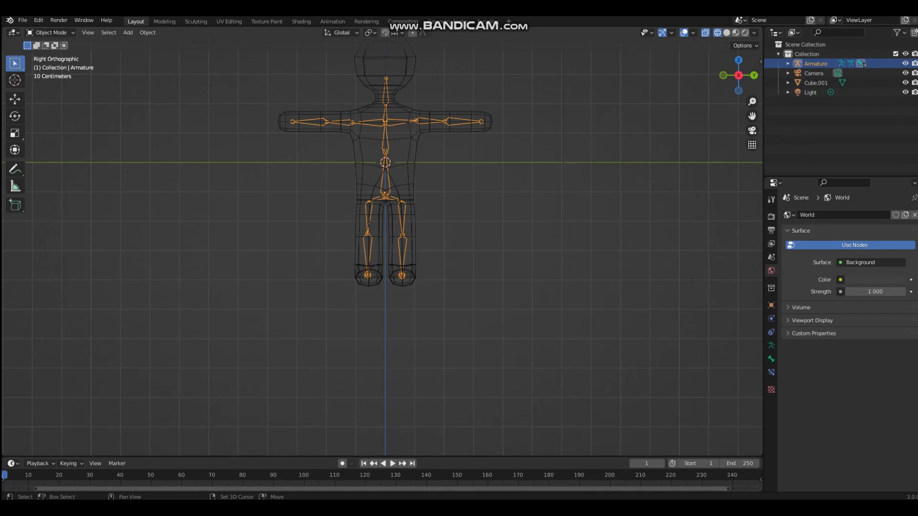
shift+click(413, 191)
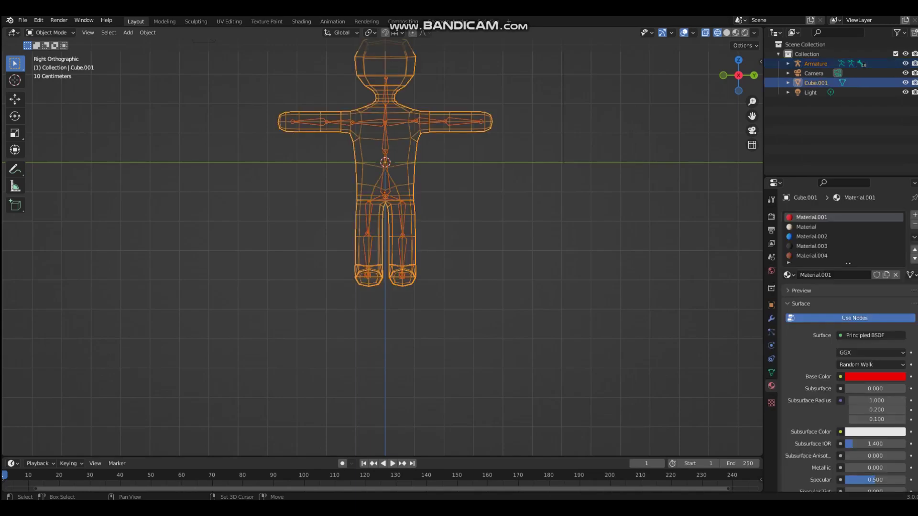
shift+click(386, 191)
scroll(386, 191, up, 6)
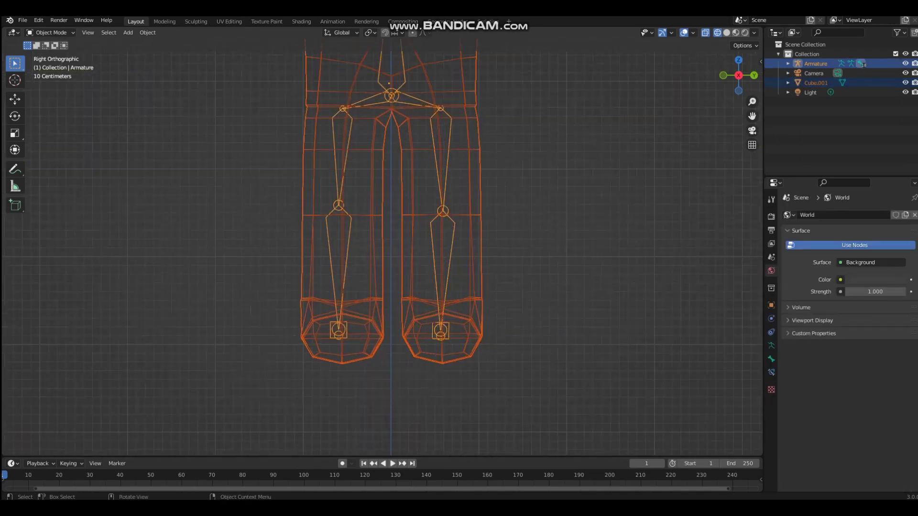
scroll(387, 192, down, 5)
shift+middle_drag(386, 191, 356, 284)
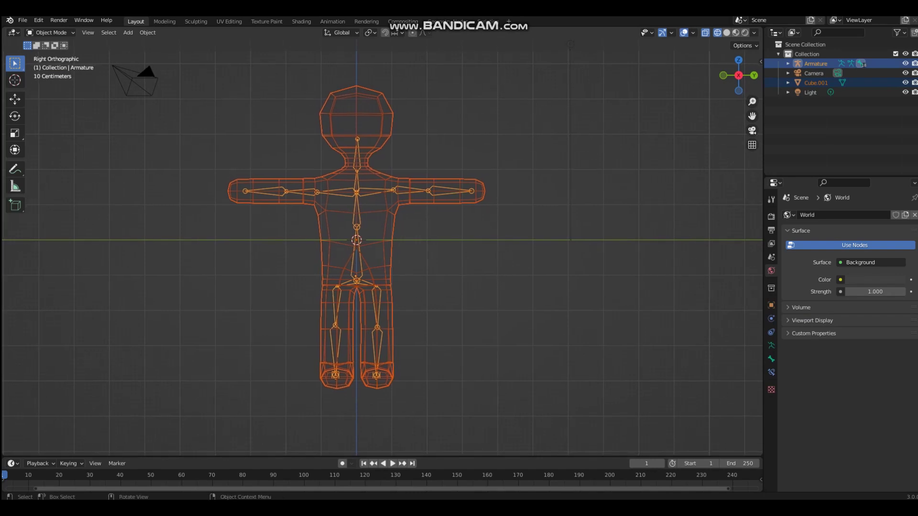
key(ctrl+p)
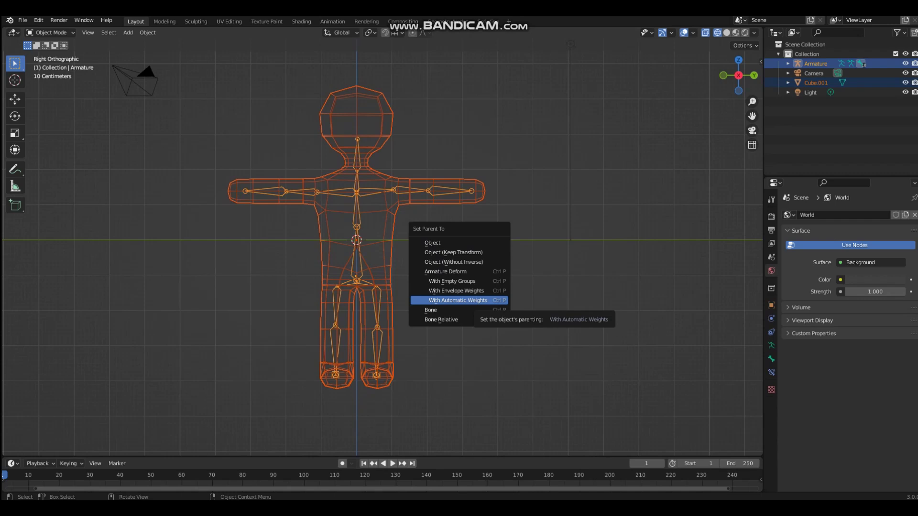
click(458, 300)
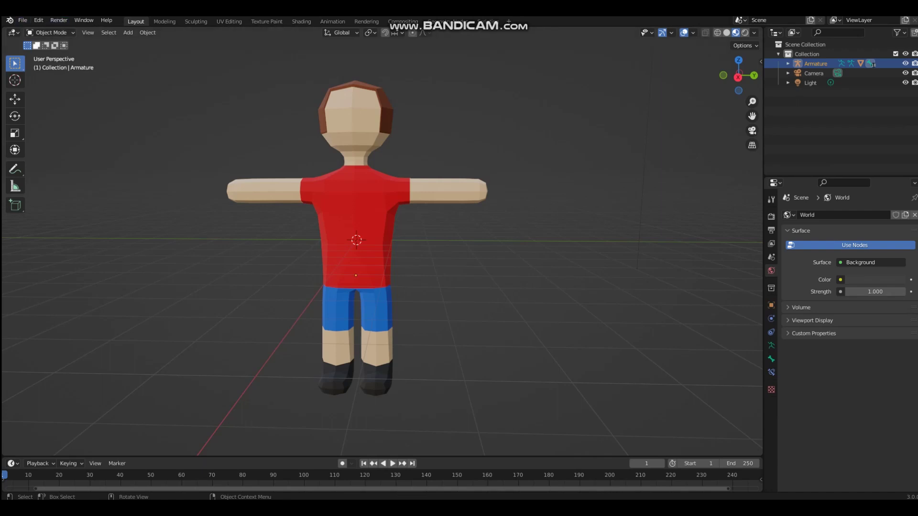
Put the armature in Pose Mode and show the character in wireframe shading.
click(51, 32)
click(52, 65)
key(z)
click(126, 221)
Test the rig by swinging the right forearm bone up and back to its straight position.
click(266, 190)
scroll(267, 191, up, 4)
shift+middle_drag(266, 191, 391, 253)
scroll(406, 240, down, 1)
key(r)
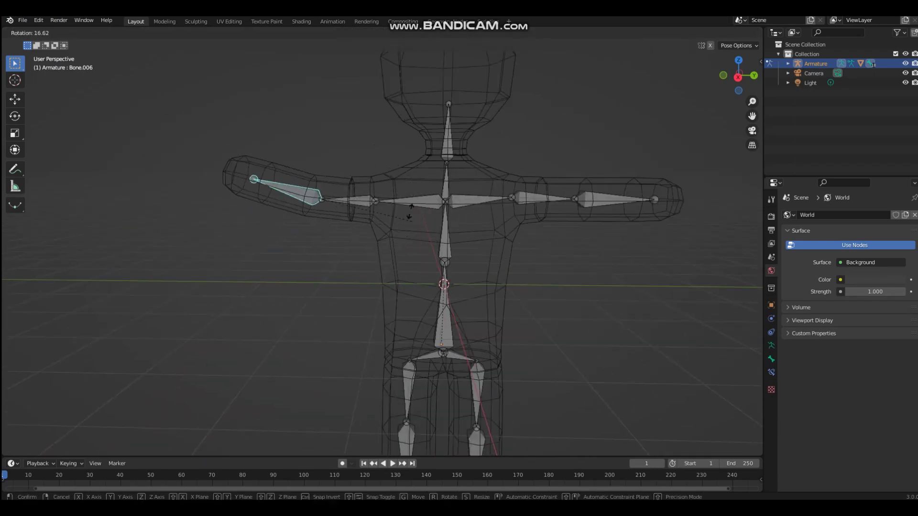
click(402, 192)
shift+middle_drag(402, 193, 264, 176)
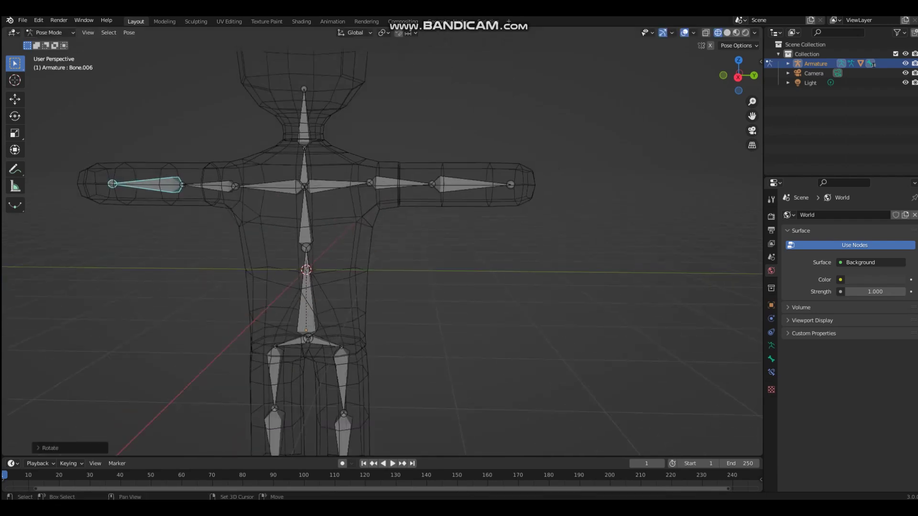
Try rotating the left upper arm bone to test its deformation and cancel the rotation.
scroll(264, 177, up, 2)
click(512, 160)
click(511, 156)
click(412, 154)
key(r)
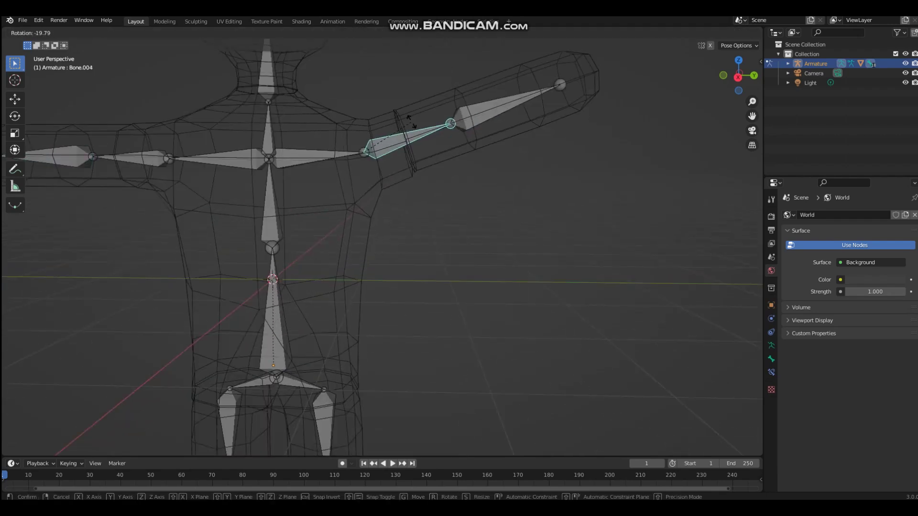
right_click(427, 142)
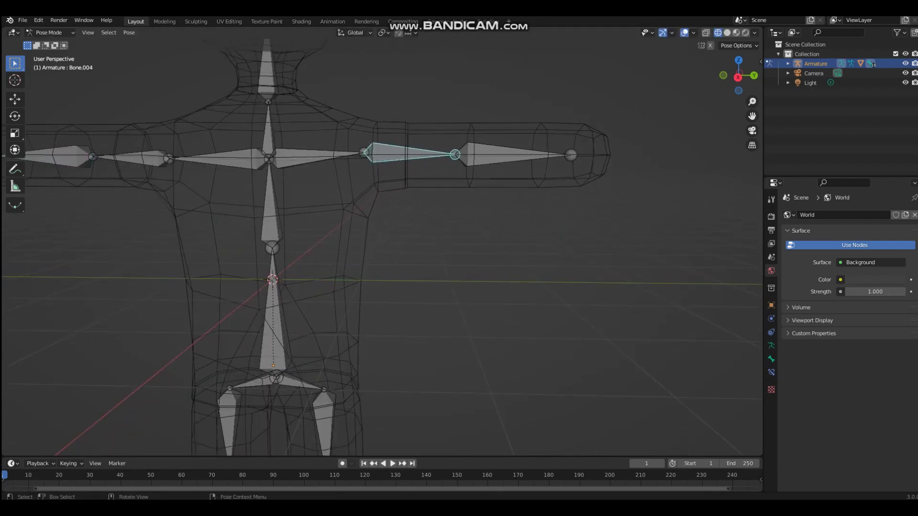
Try rotating the pelvis bone and the head bone to test the torso and head, cancelling both rotations.
click(279, 313)
key(r)
right_click(322, 229)
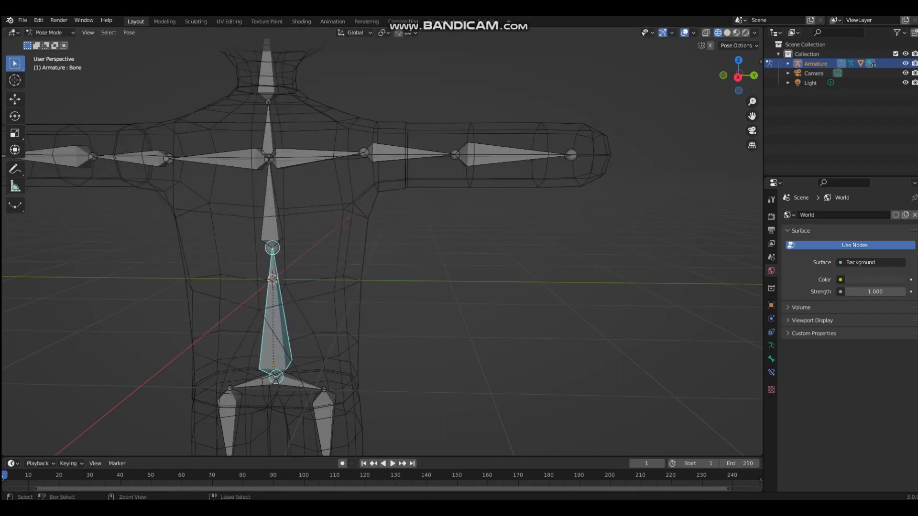
scroll(323, 230, down, 3)
click(318, 146)
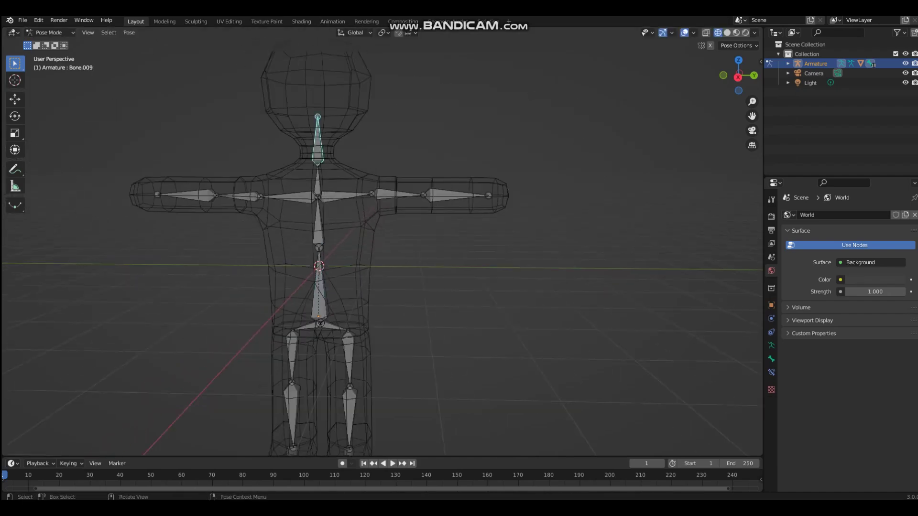
key(r)
right_click(399, 71)
Try rotating the left foot bone to test the shoe's deformation and undo the rotation.
shift+middle_drag(353, 311, 404, 112)
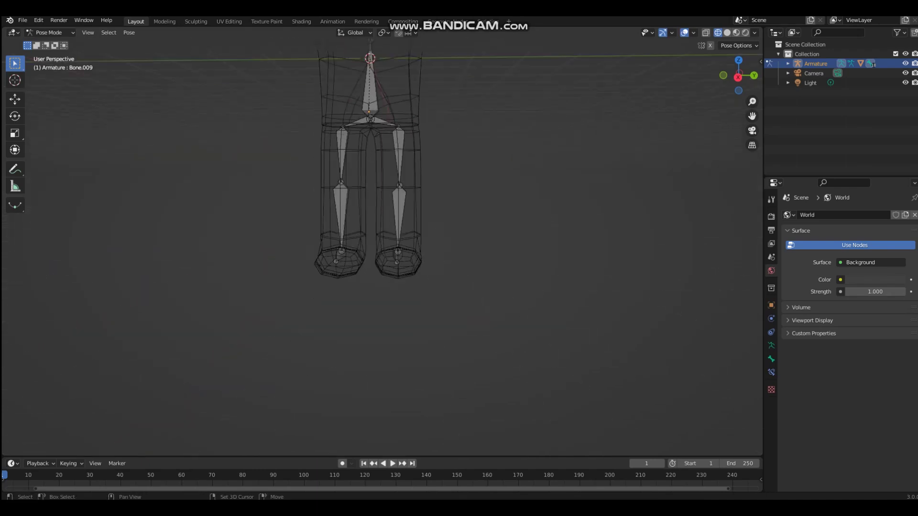
scroll(404, 112, up, 3)
middle_drag(483, 225, 366, 225)
click(367, 268)
key(r)
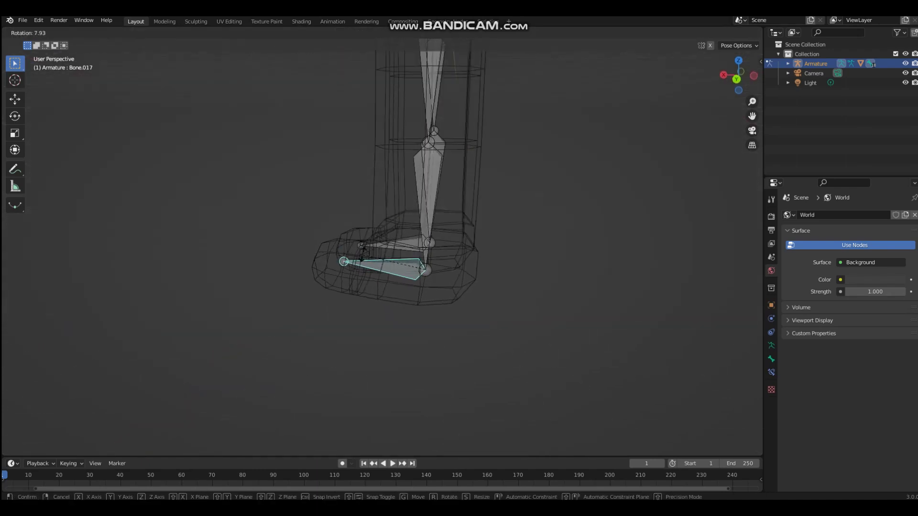
click(367, 251)
key(ctrl+z)
Show the whole character from the front in material preview shading.
mouse_move(366, 251)
middle_down()
mouse_move(504, 249)
mouse_move(471, 251)
middle_up()
key(z)
scroll(478, 249, down, 4)
key(z)
scroll(478, 249, down, 4)
scroll(488, 172, up, 2)
key(z)
click(491, 229)
middle_drag(488, 229, 486, 222)
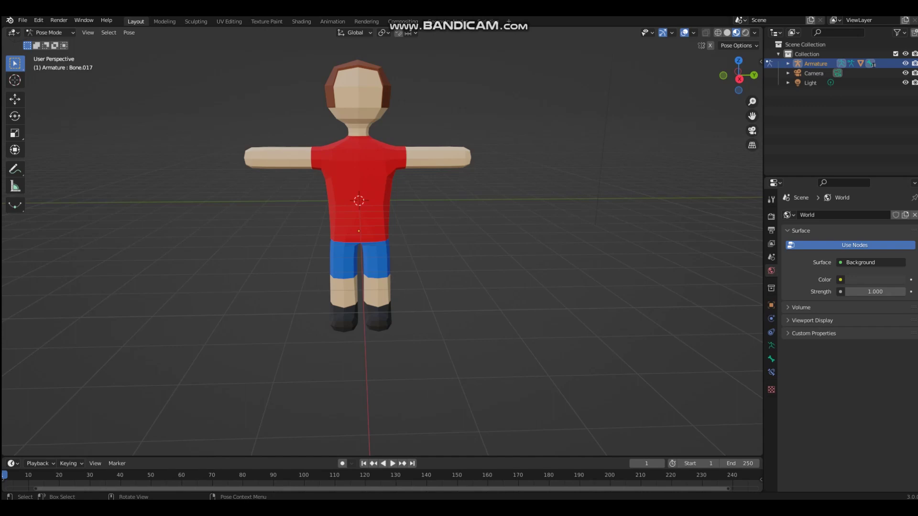
shift+middle_drag(486, 222, 512, 257)
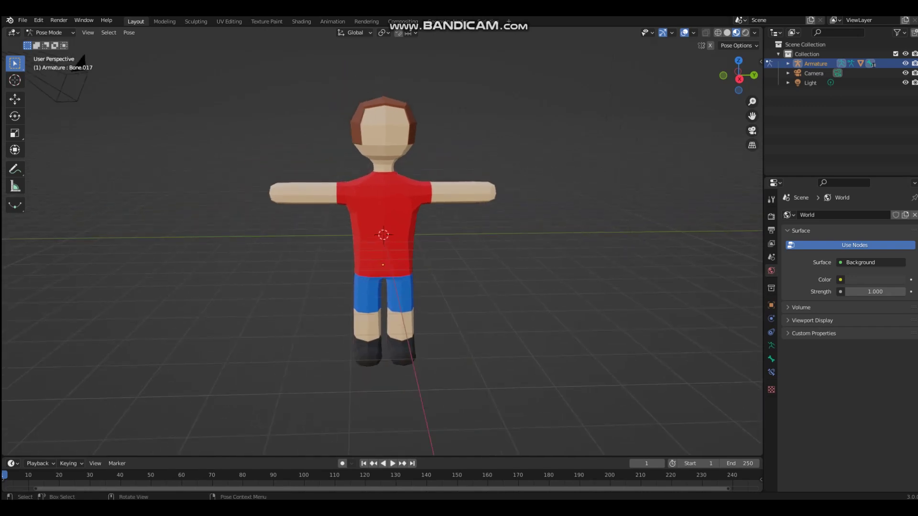